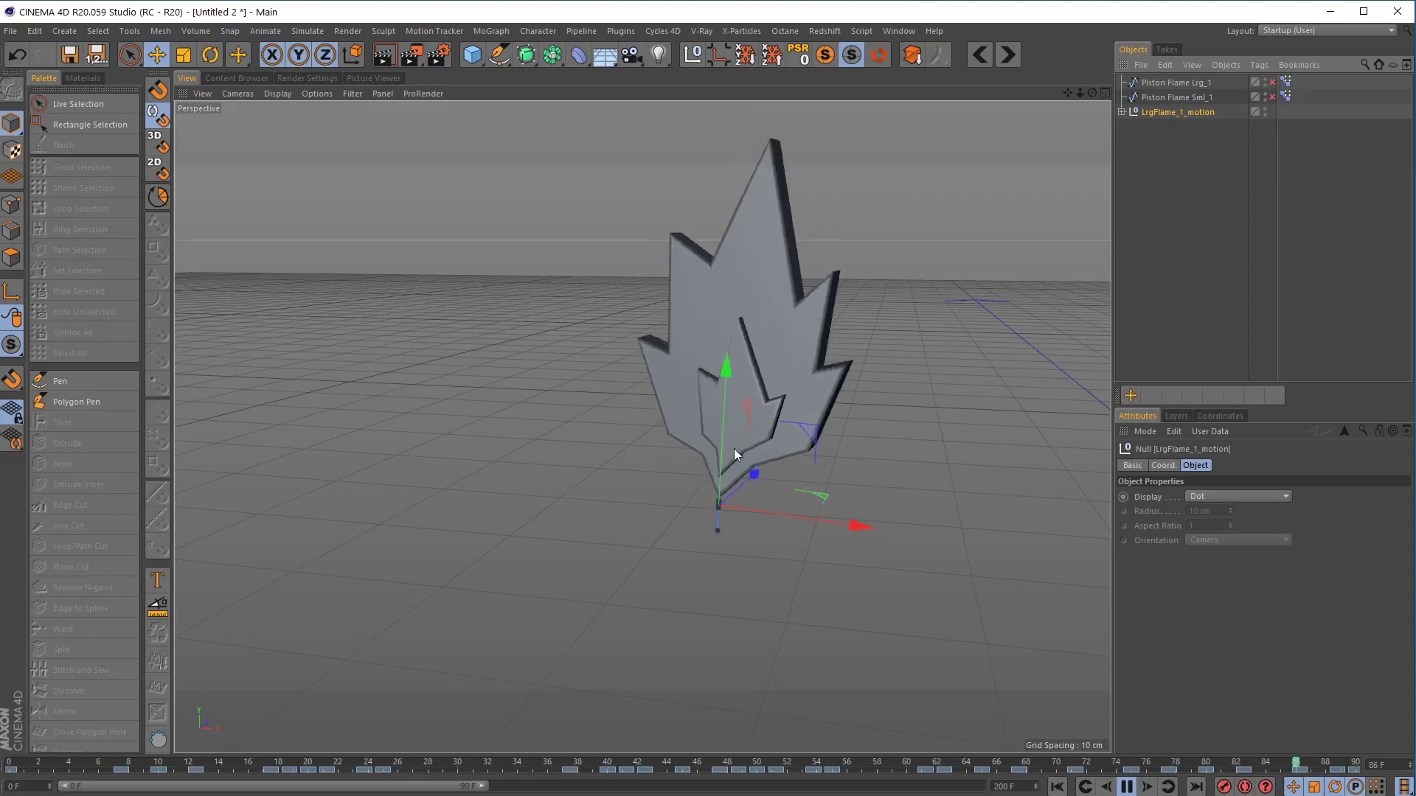
Pause the looping flame animation so the solid flame stays at frame 42
left_click(1127, 786)
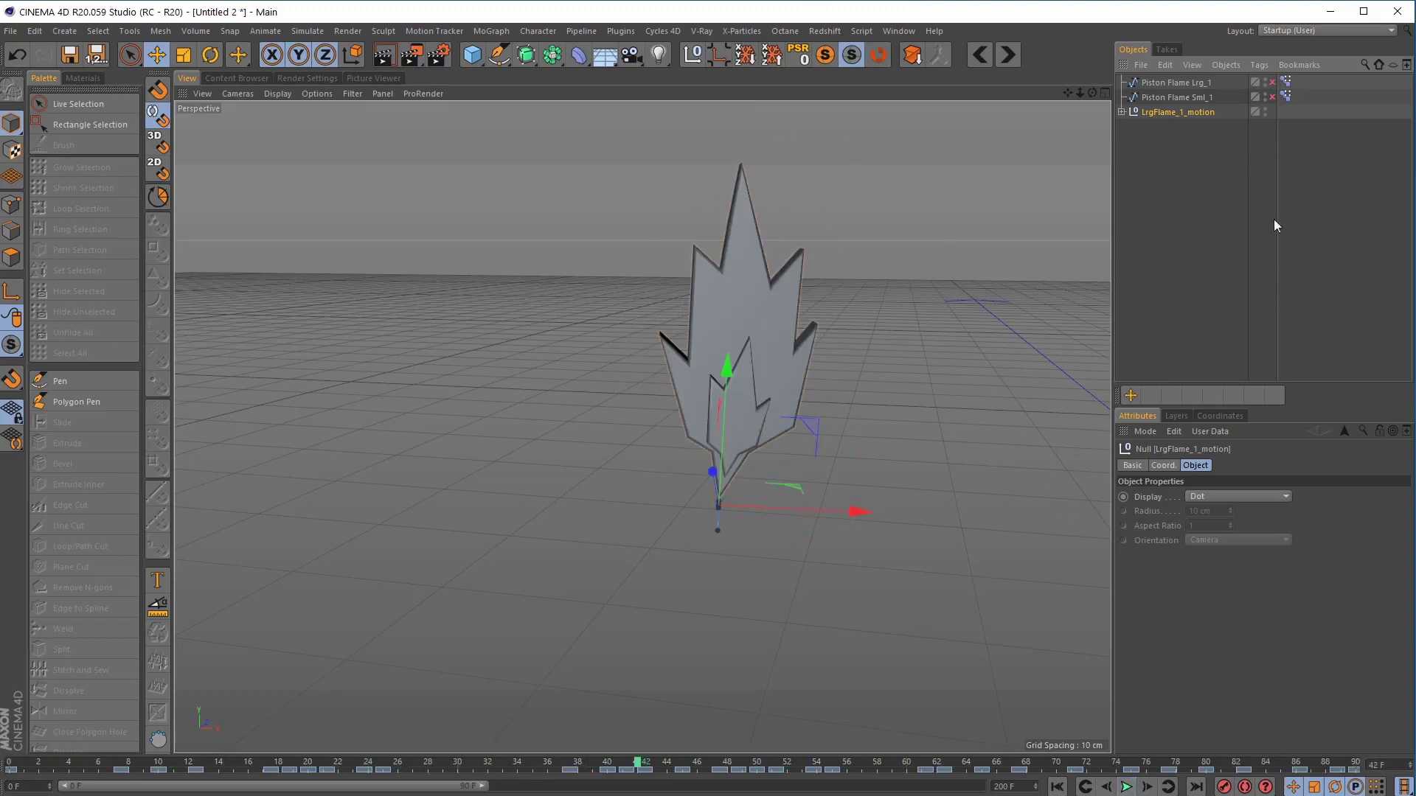
Hide LrgFlame_1_motion, show both Piston Flame splines, and widen the object and attribute panels
left_click(1264, 110)
left_click(1271, 96)
left_click(1272, 82)
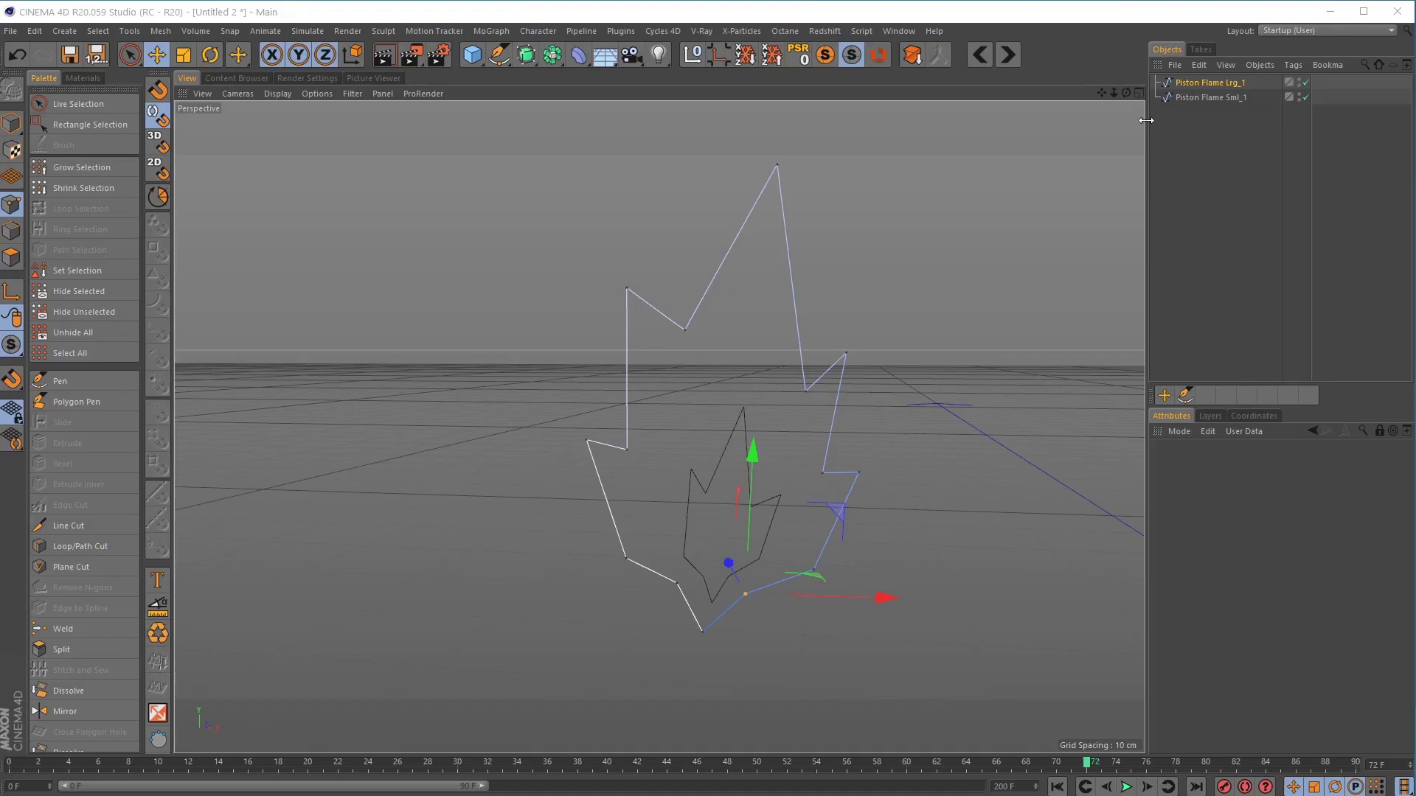
left_click_drag(1147, 121, 1010, 118)
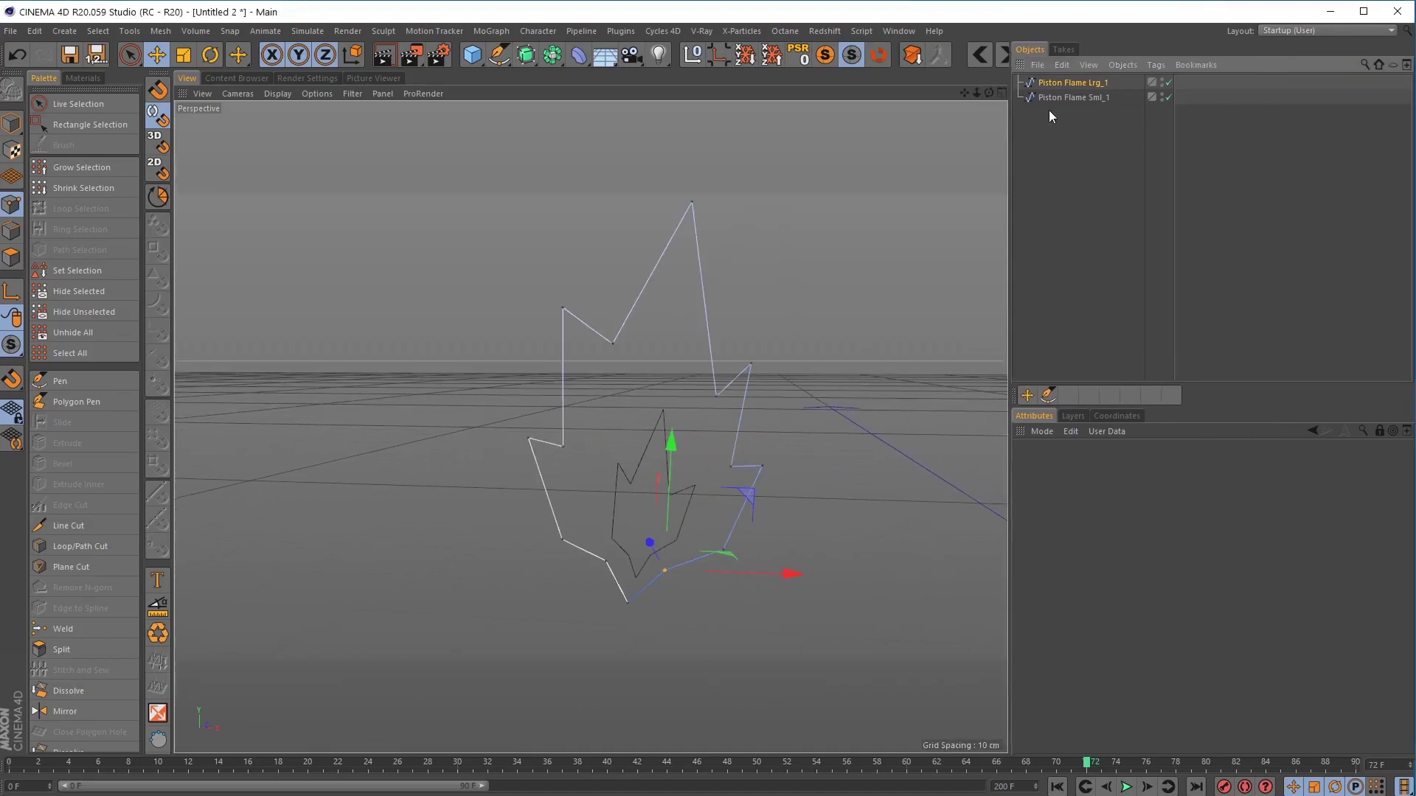
Add a Pose Morph tag to Piston Flame Lrg_1 with Points mixing enabled, and add a pose
right_click(1076, 81)
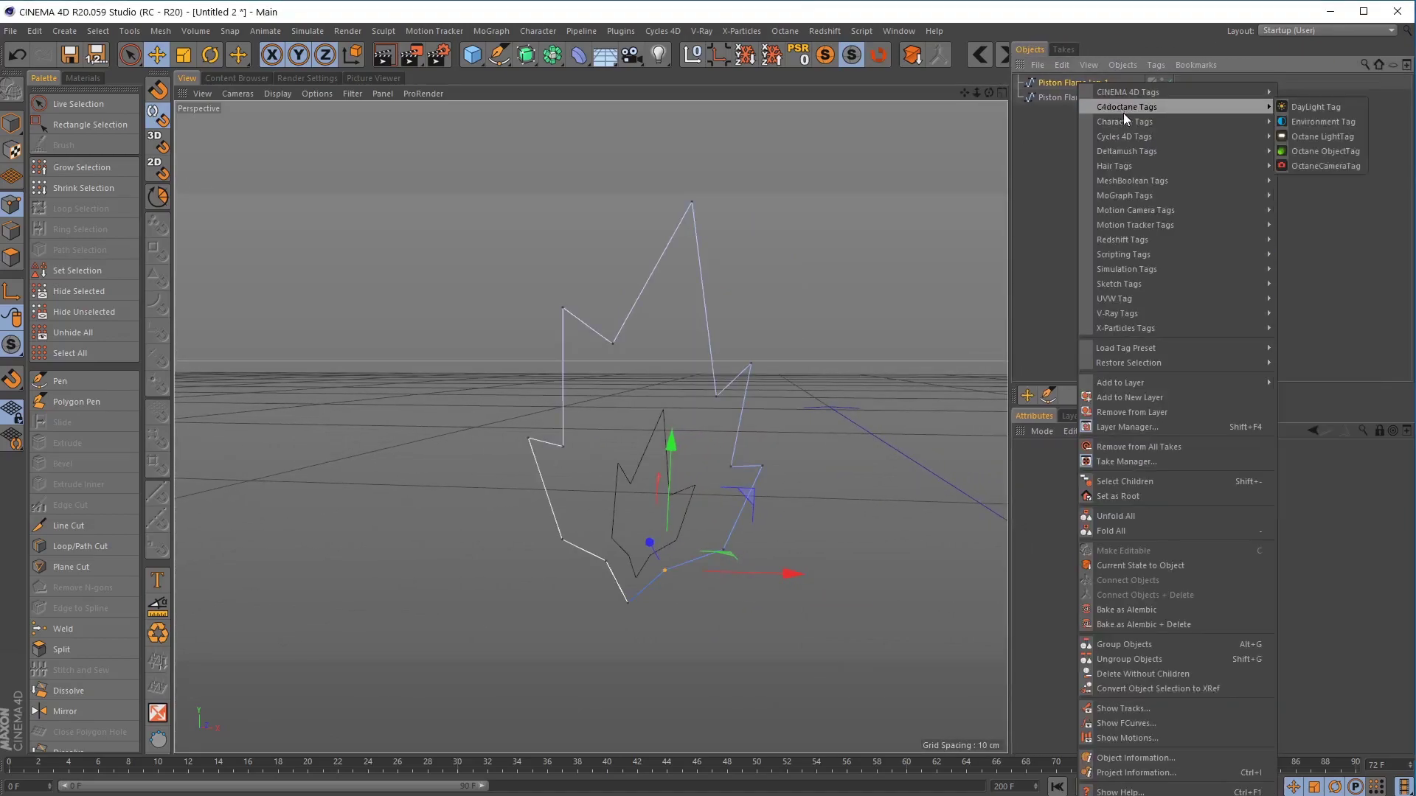
mouse_move(1129, 119)
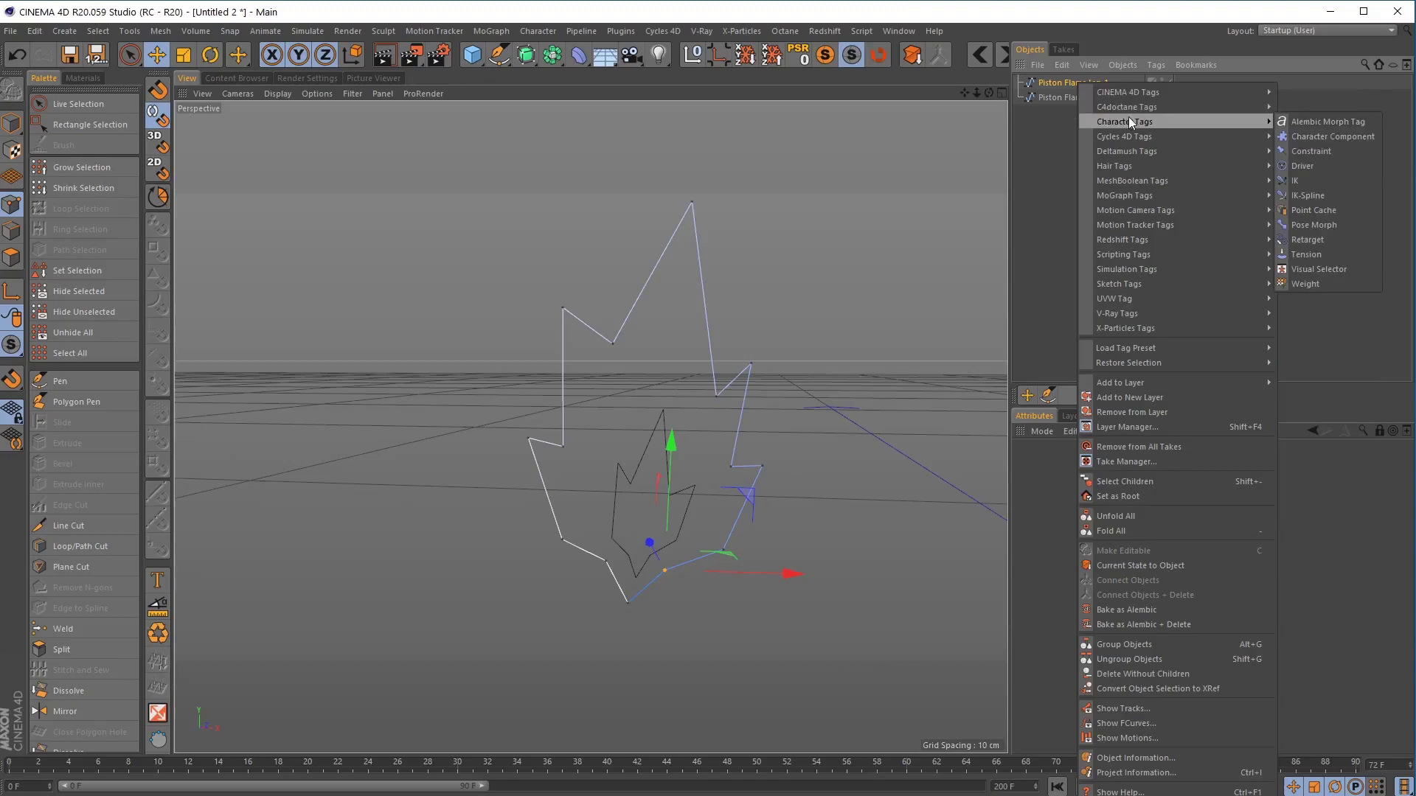
left_click(1333, 224)
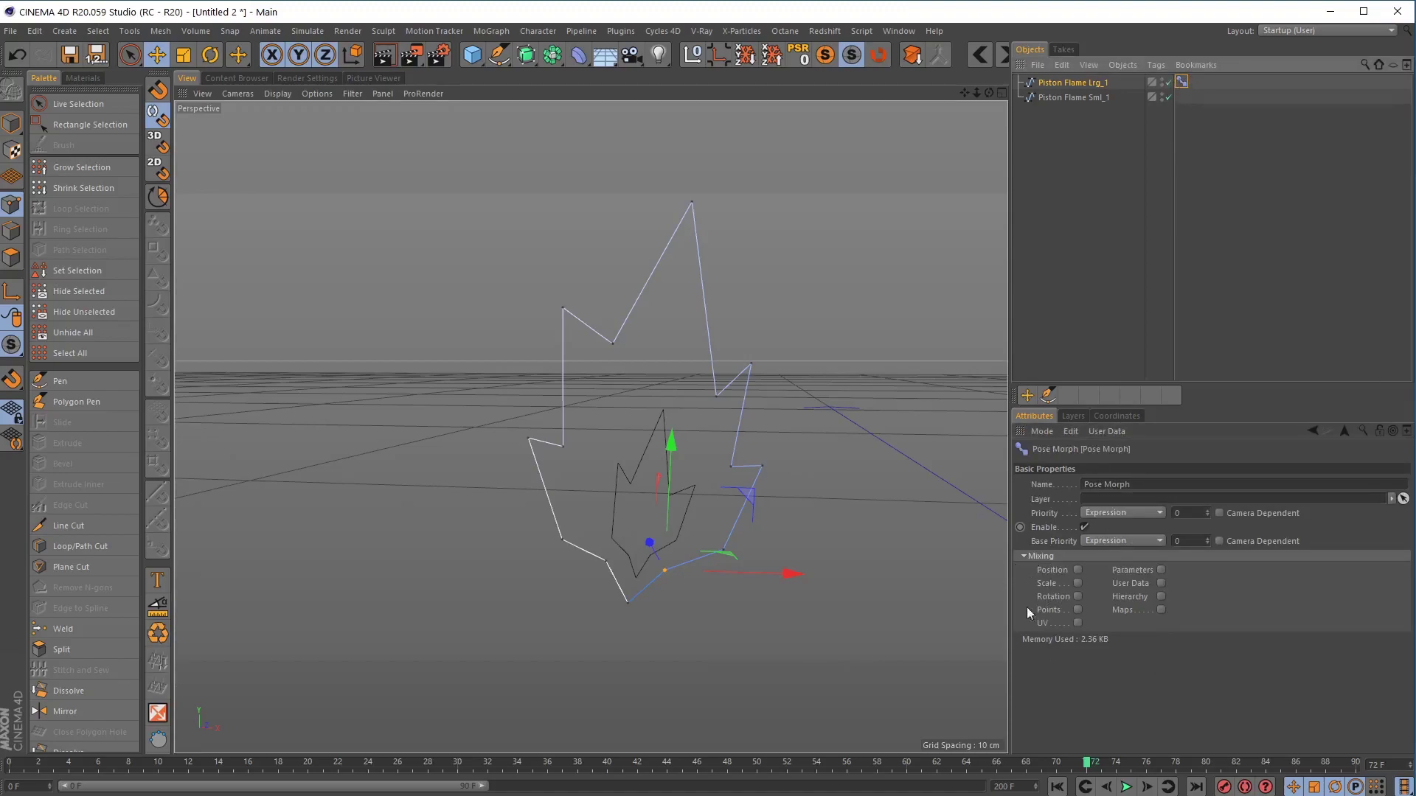
left_click(1075, 610)
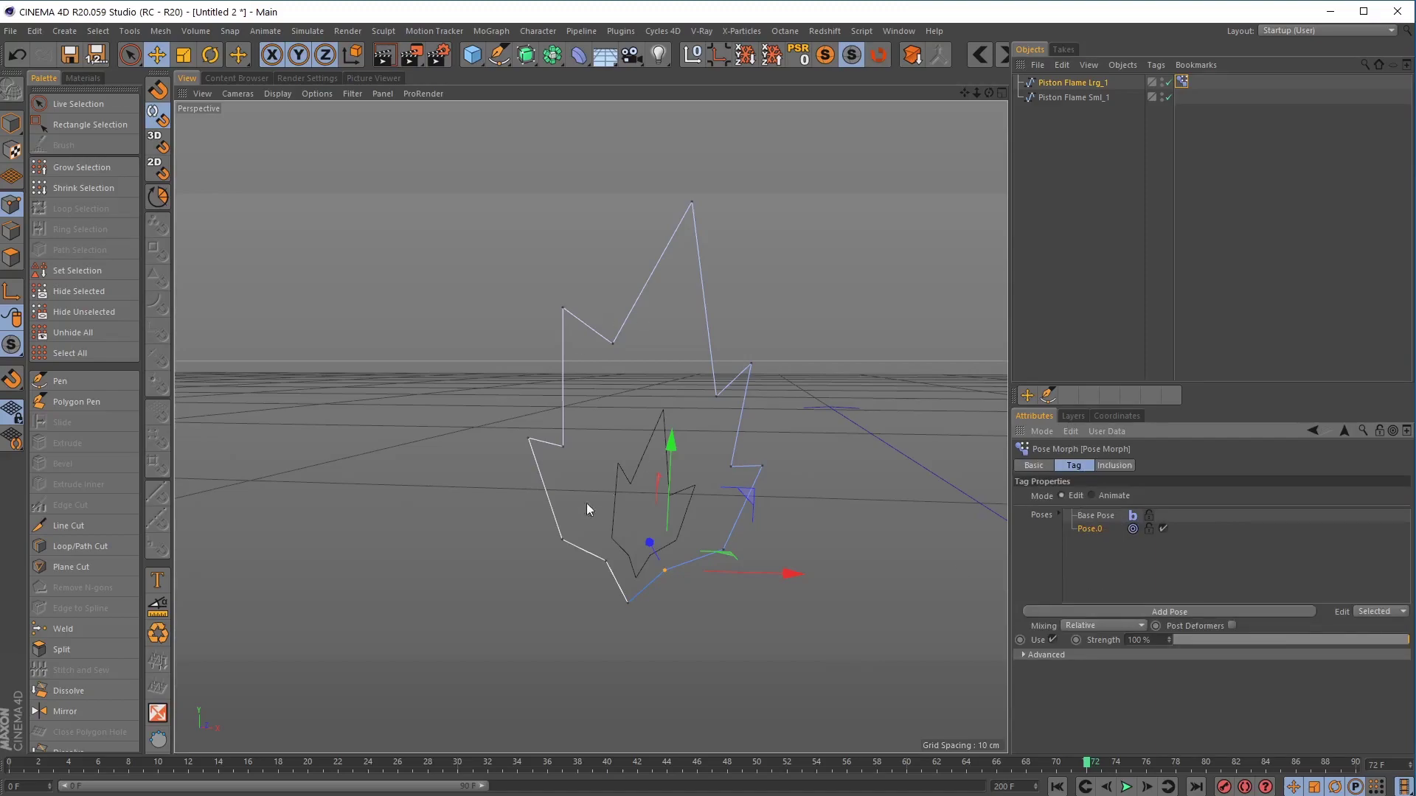
left_click(1112, 613)
Add a third pose, rename it Pose_3, and clear the pose selection
left_click(1113, 612)
double_click(1097, 528)
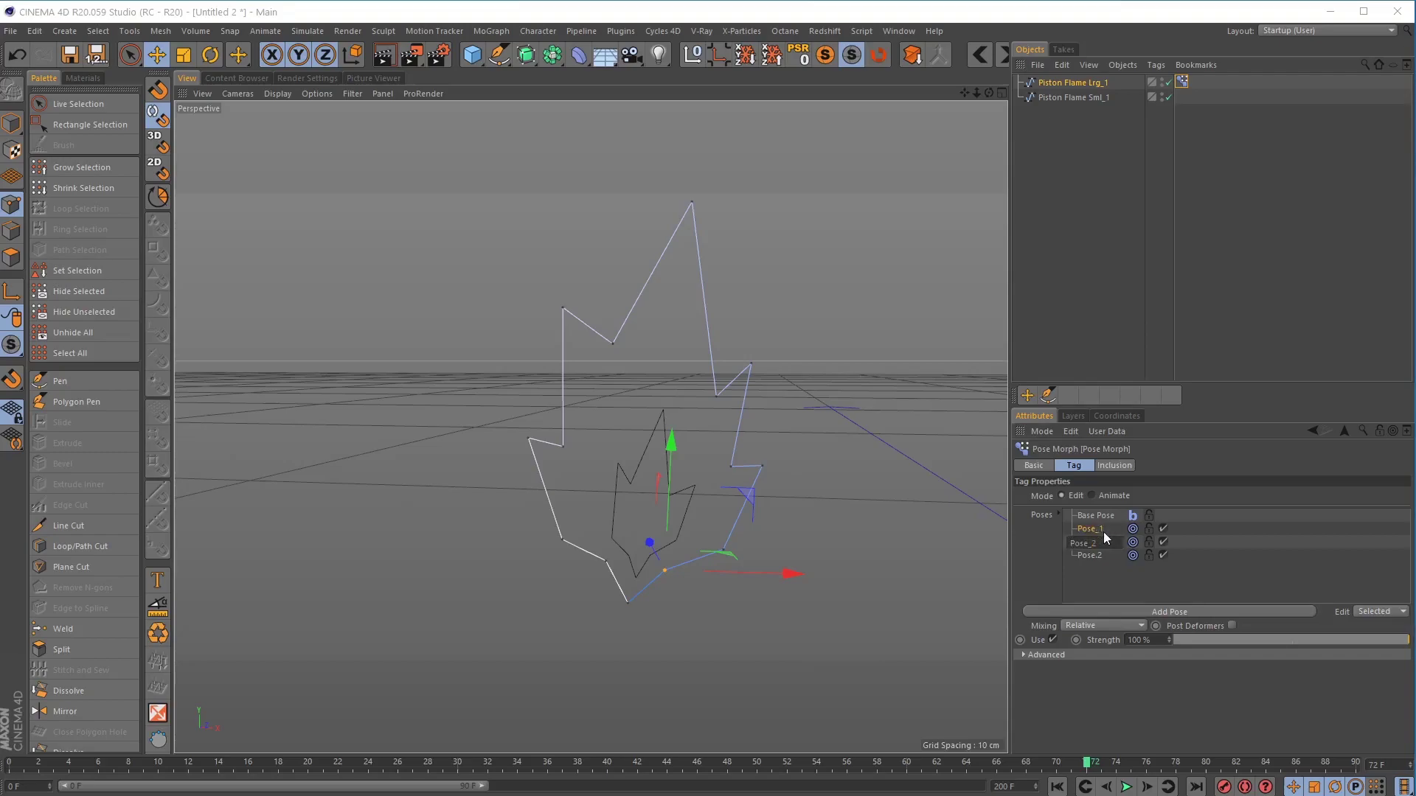
type("Pose_3")
key("Return")
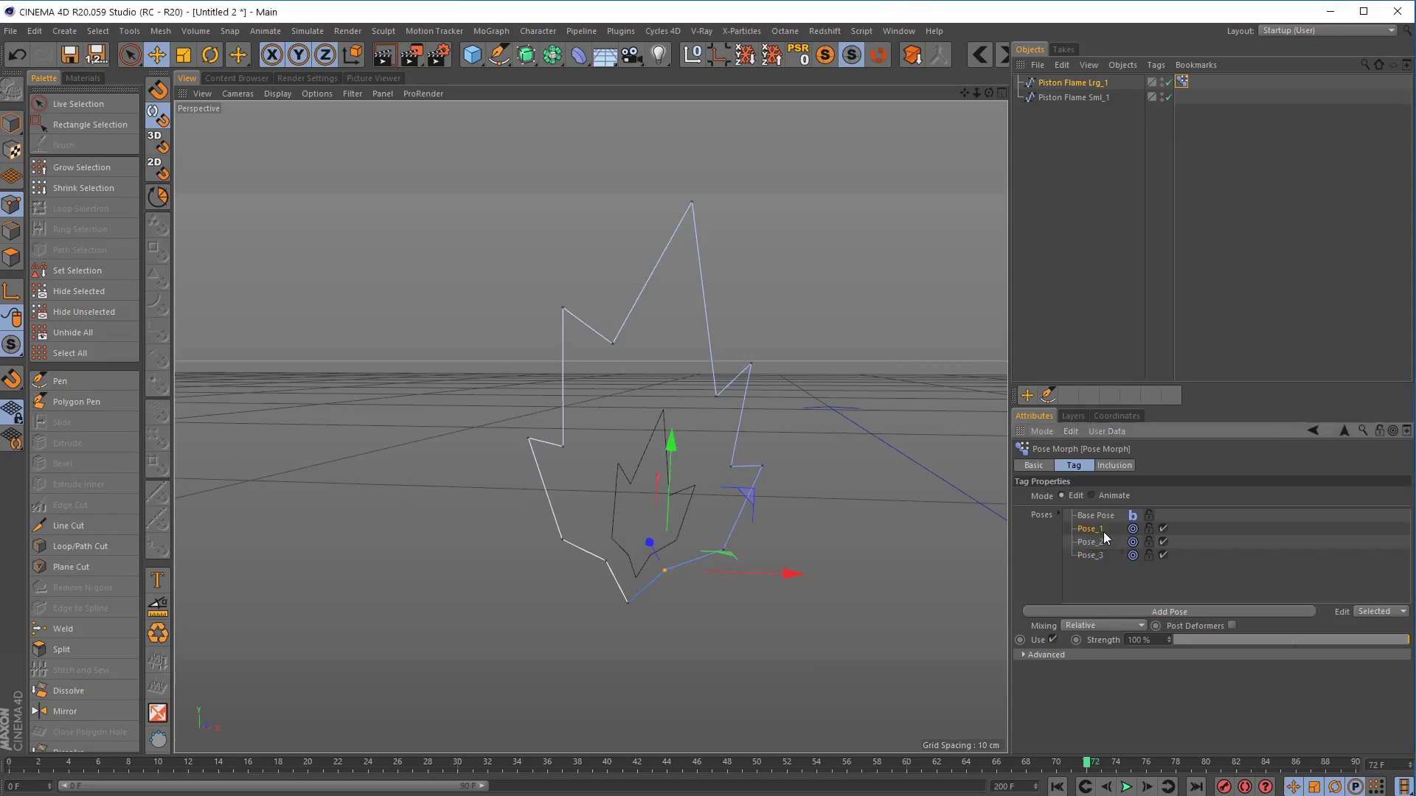
left_click(1140, 567)
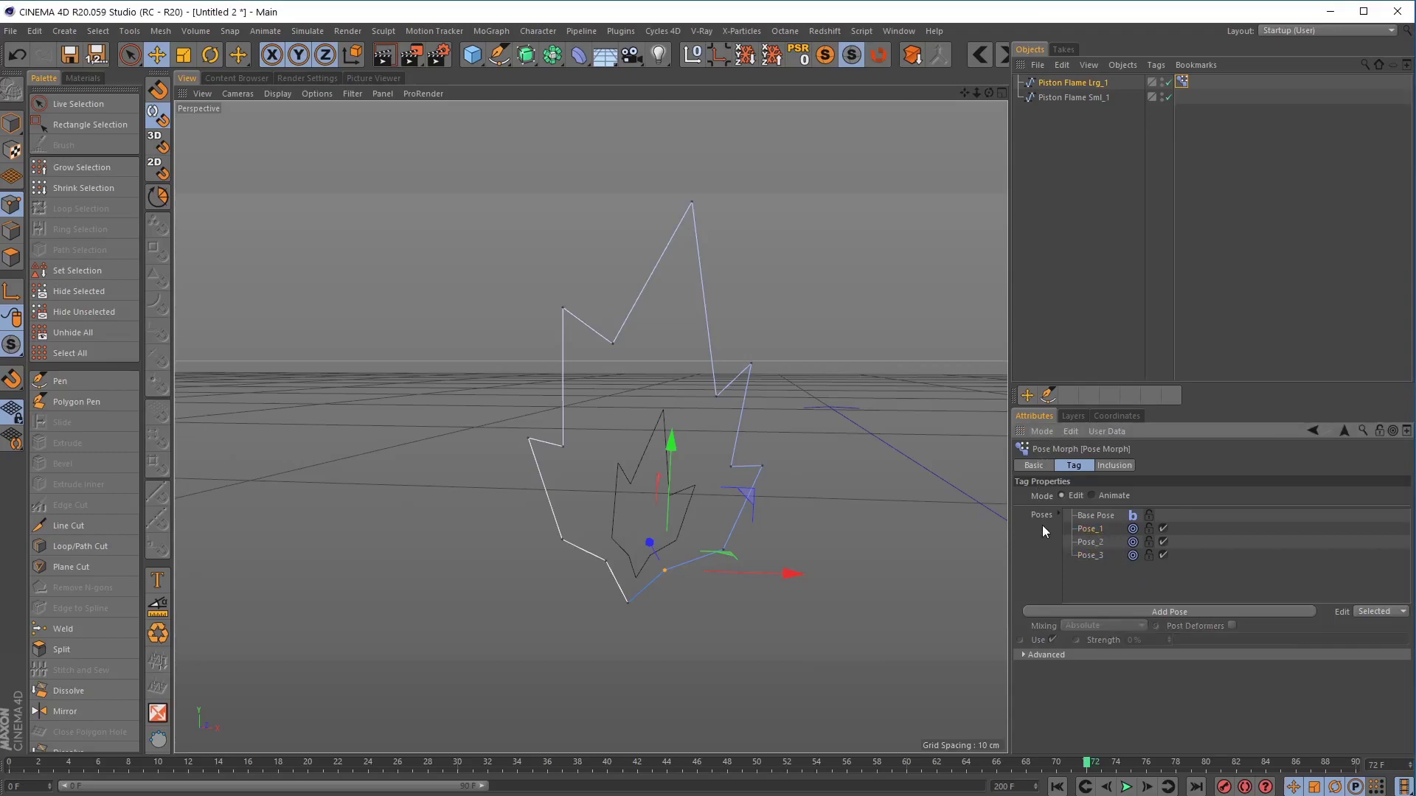
Zoom into the Front view of the flame, select Pose_1, and activate the Move tool
middle_click(887, 509)
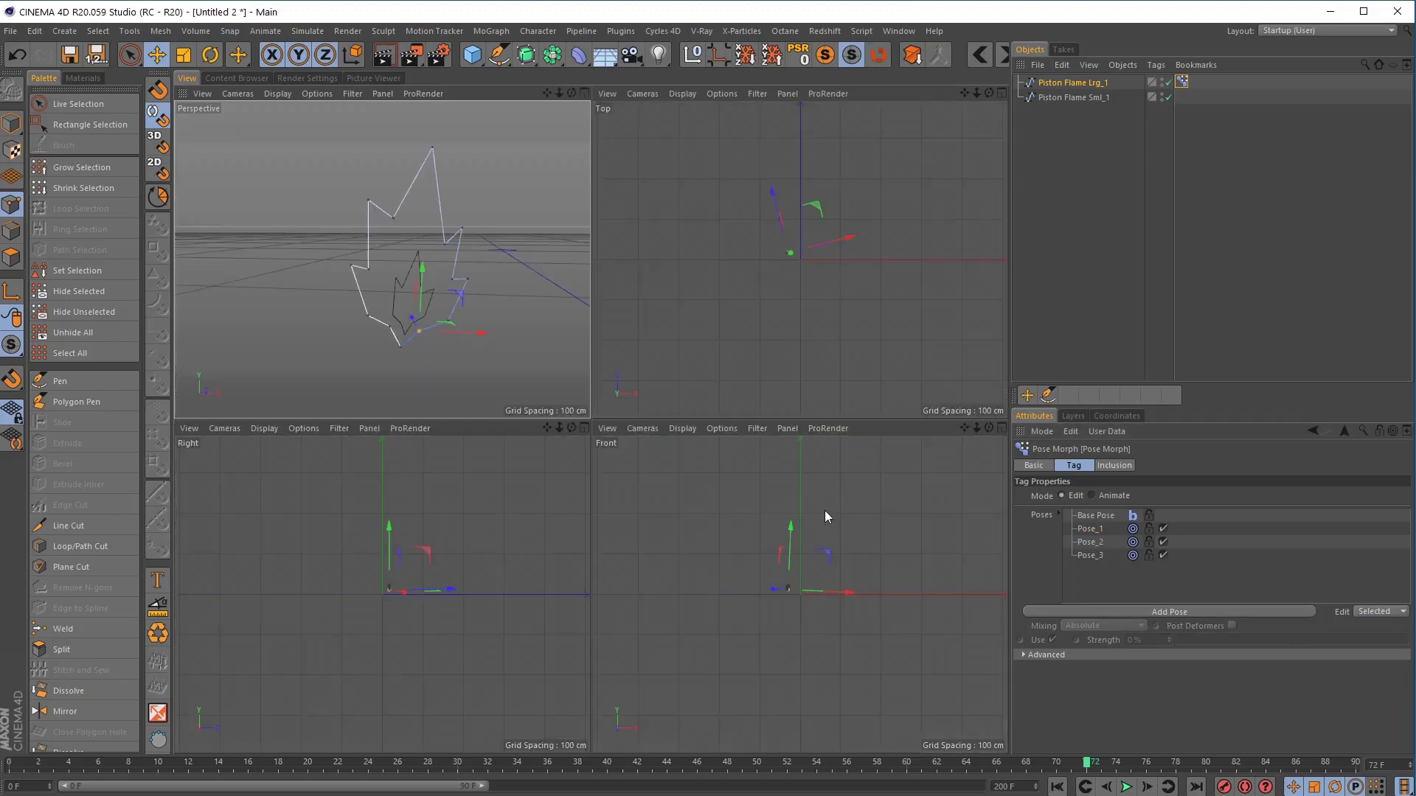
middle_click(790, 591)
scroll(614, 417, "up", 10)
scroll(840, 362, "up", 6)
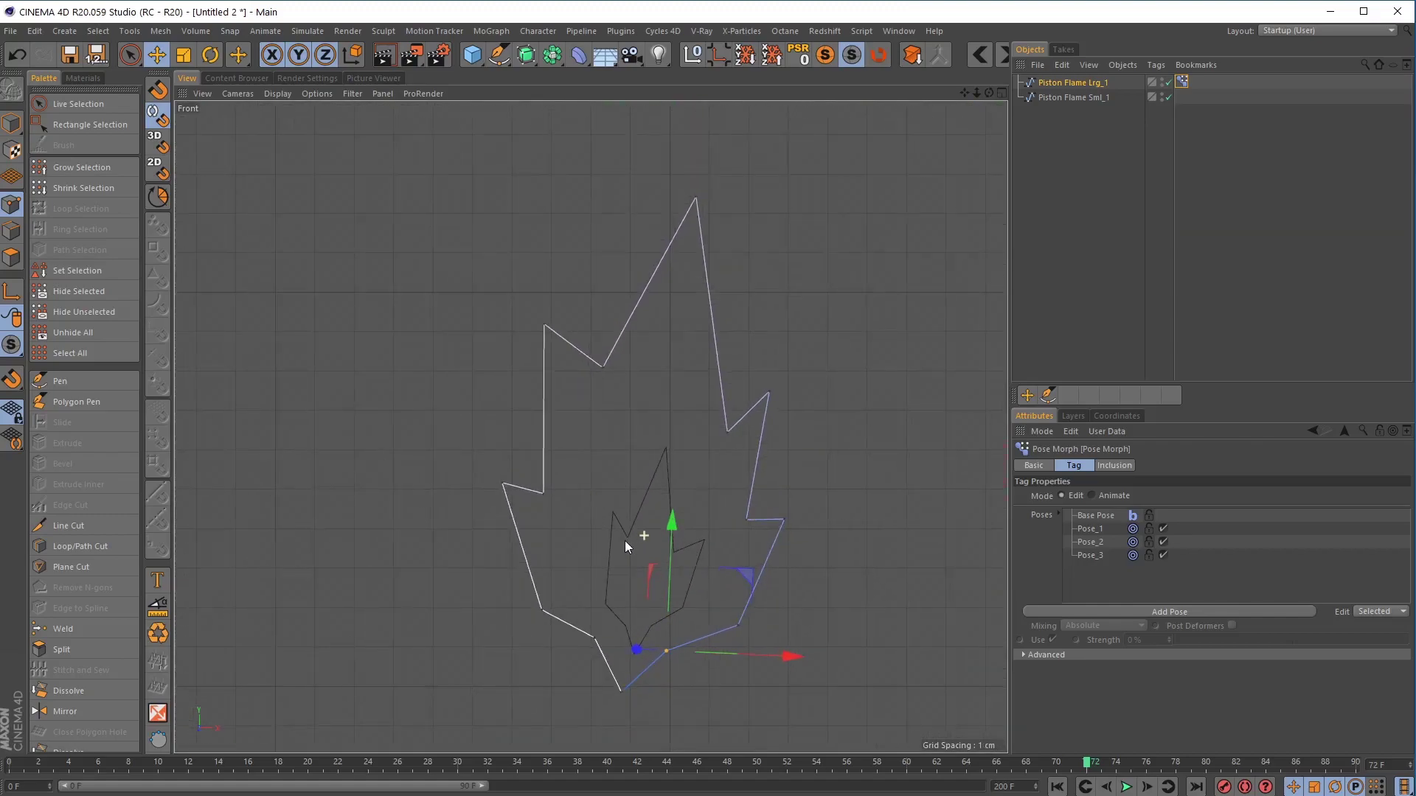
left_click(1086, 529)
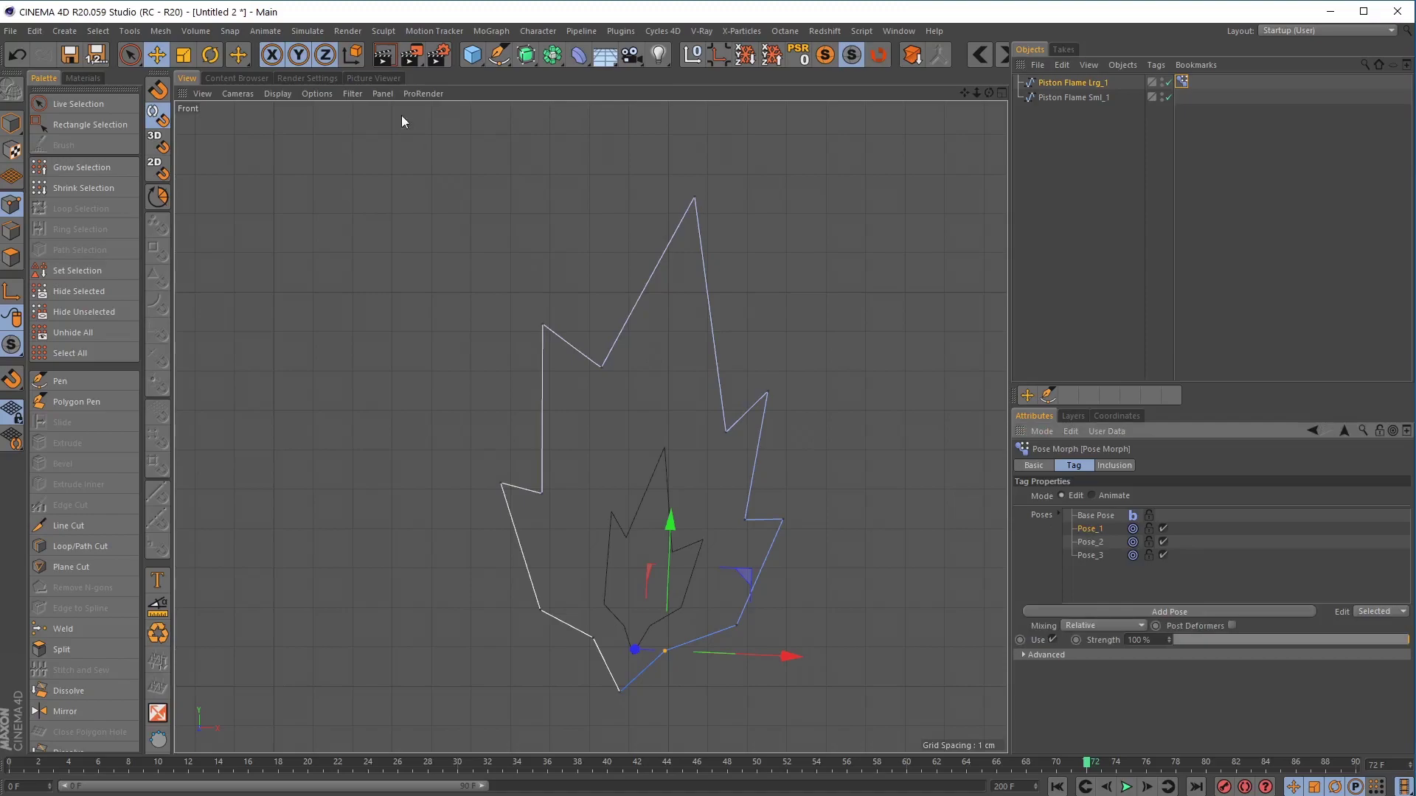
left_click(160, 57)
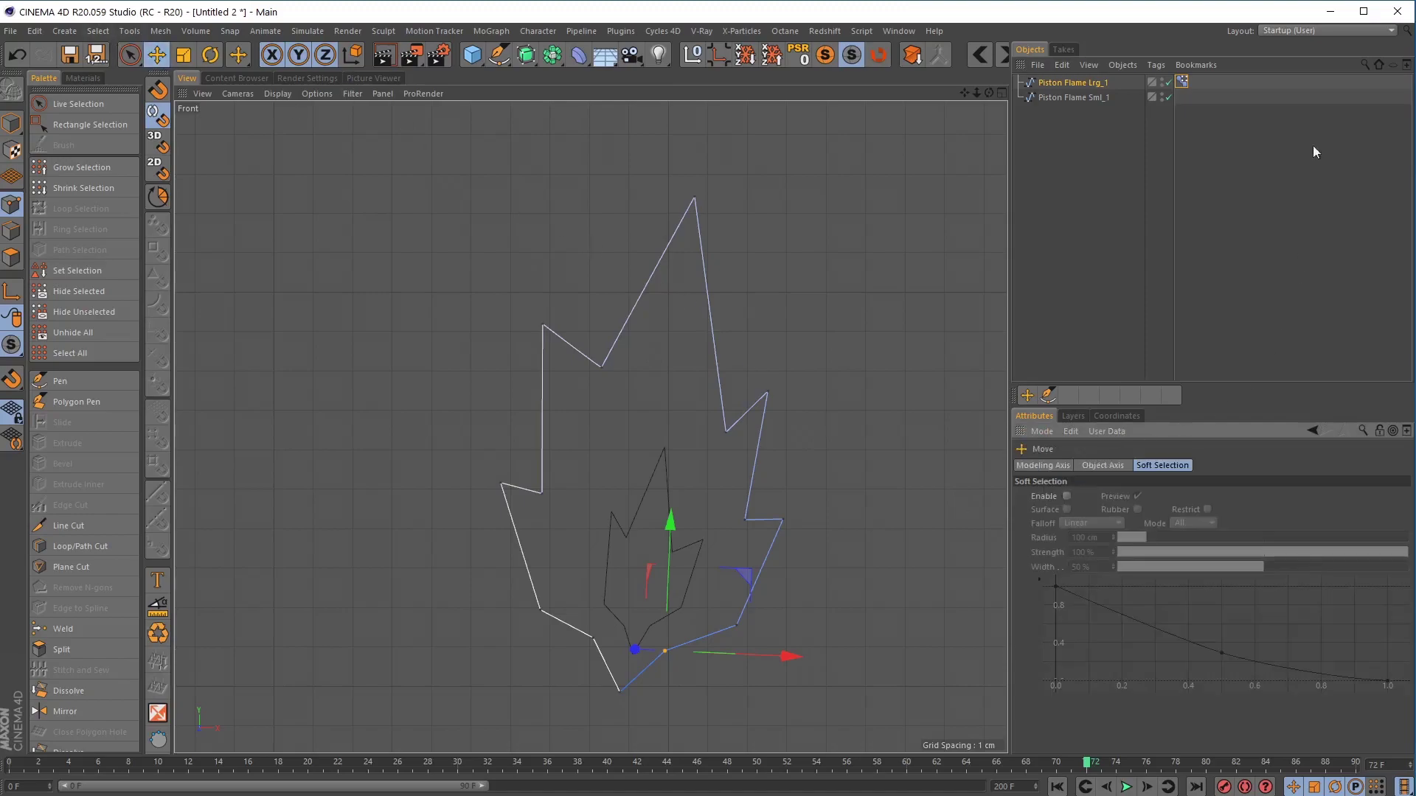
left_click(1182, 82)
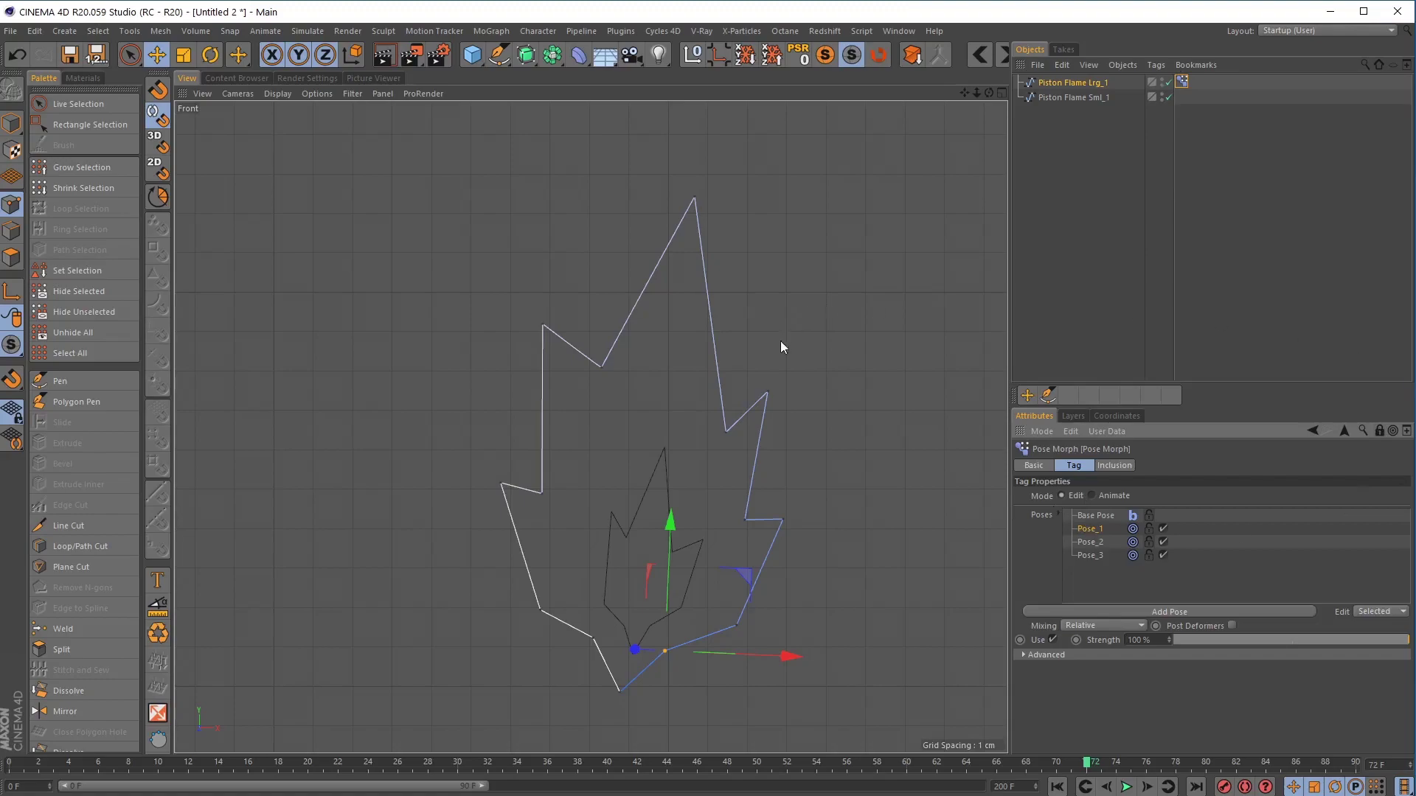
For Pose_1, reposition the flame's upper-left notch, left, lower-left and base points
left_click(600, 366)
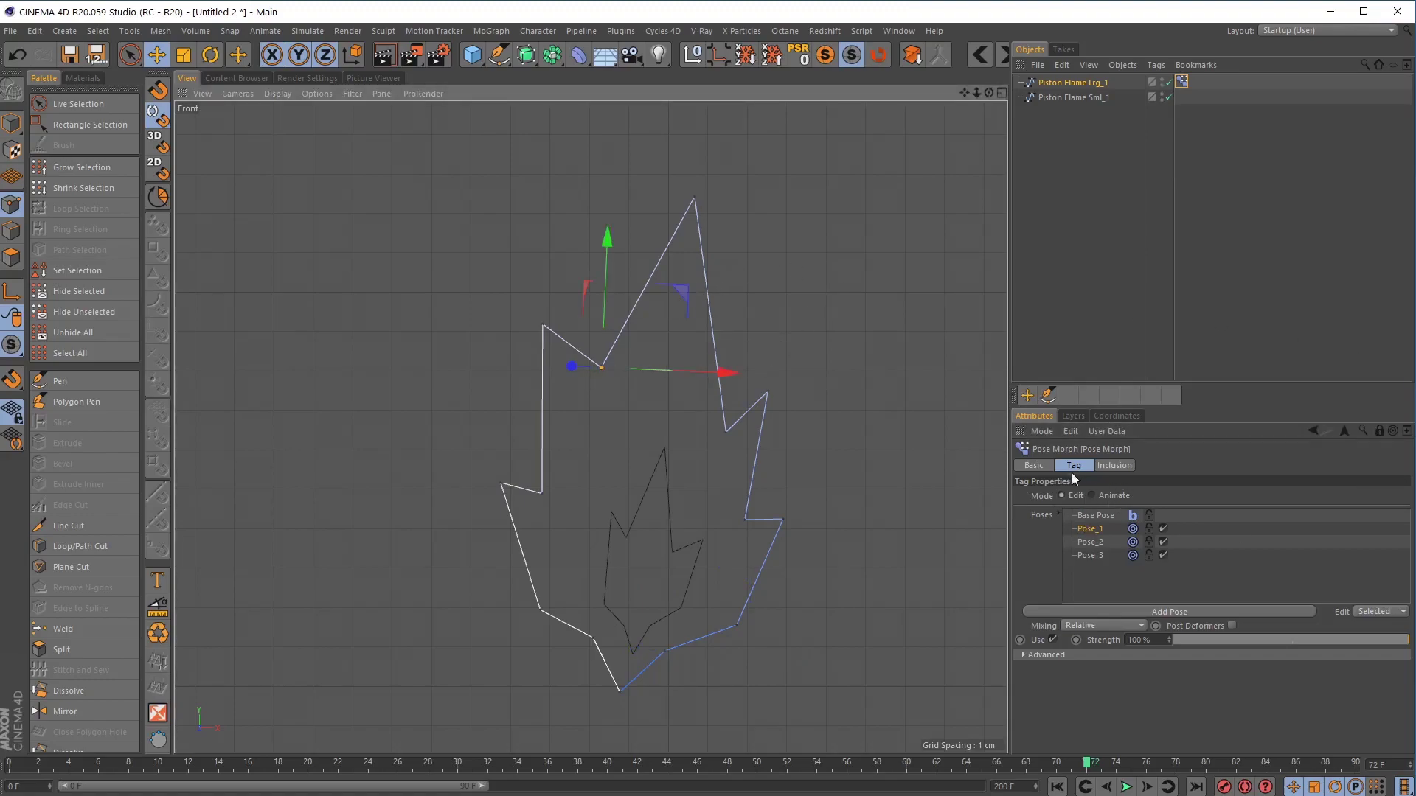
left_click_drag(692, 298, 631, 417)
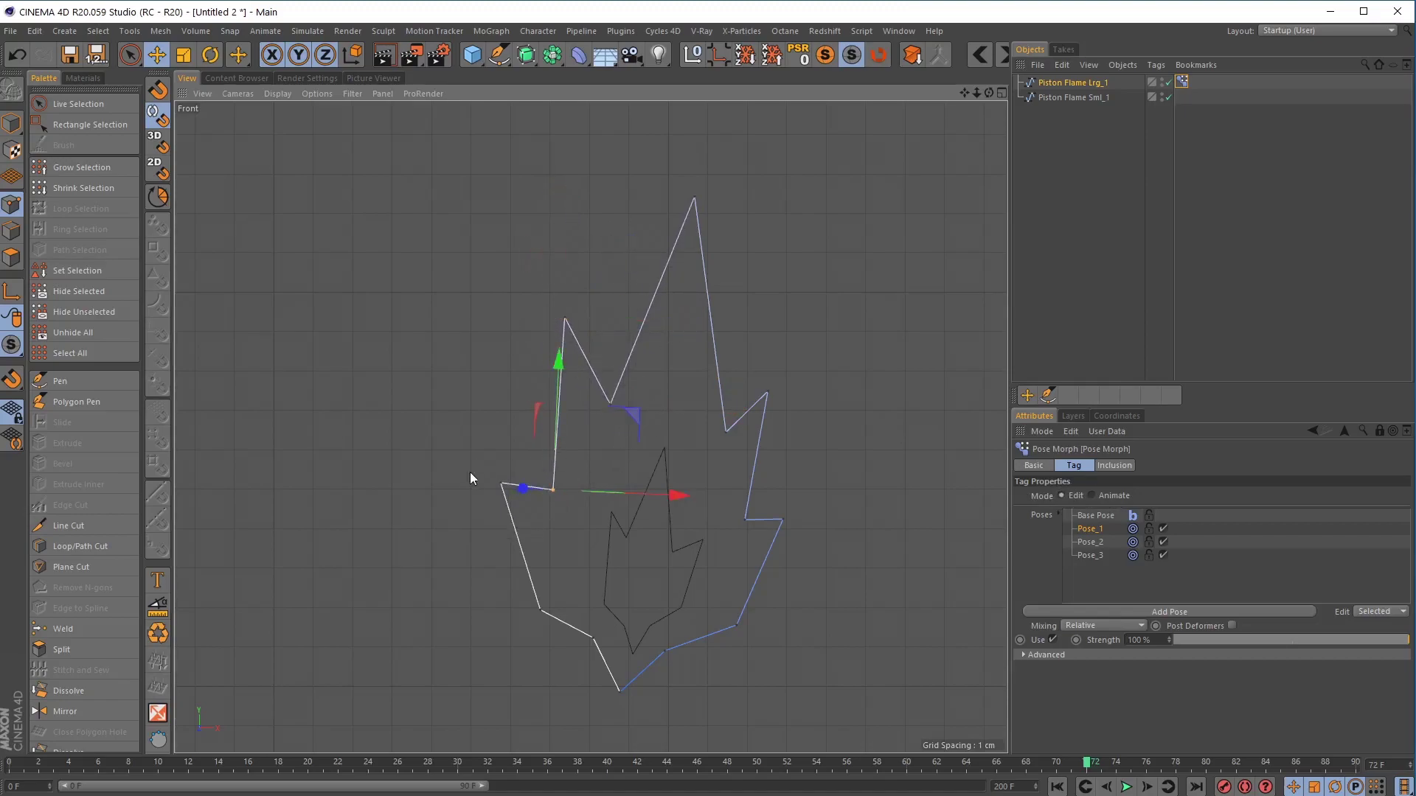
left_click_drag(553, 489, 511, 474)
left_click(500, 485)
left_click_drag(591, 414, 615, 382)
left_click(543, 614)
left_click_drag(632, 538, 737, 572)
left_click(595, 638)
left_click(665, 648)
left_click_drag(749, 627, 835, 494)
left_click_drag(818, 551, 812, 536)
Raise the bottom, right outer, right peak and top tip points, then select Pose_2
left_click(619, 691)
left_click_drag(701, 619, 696, 600)
left_click(781, 519)
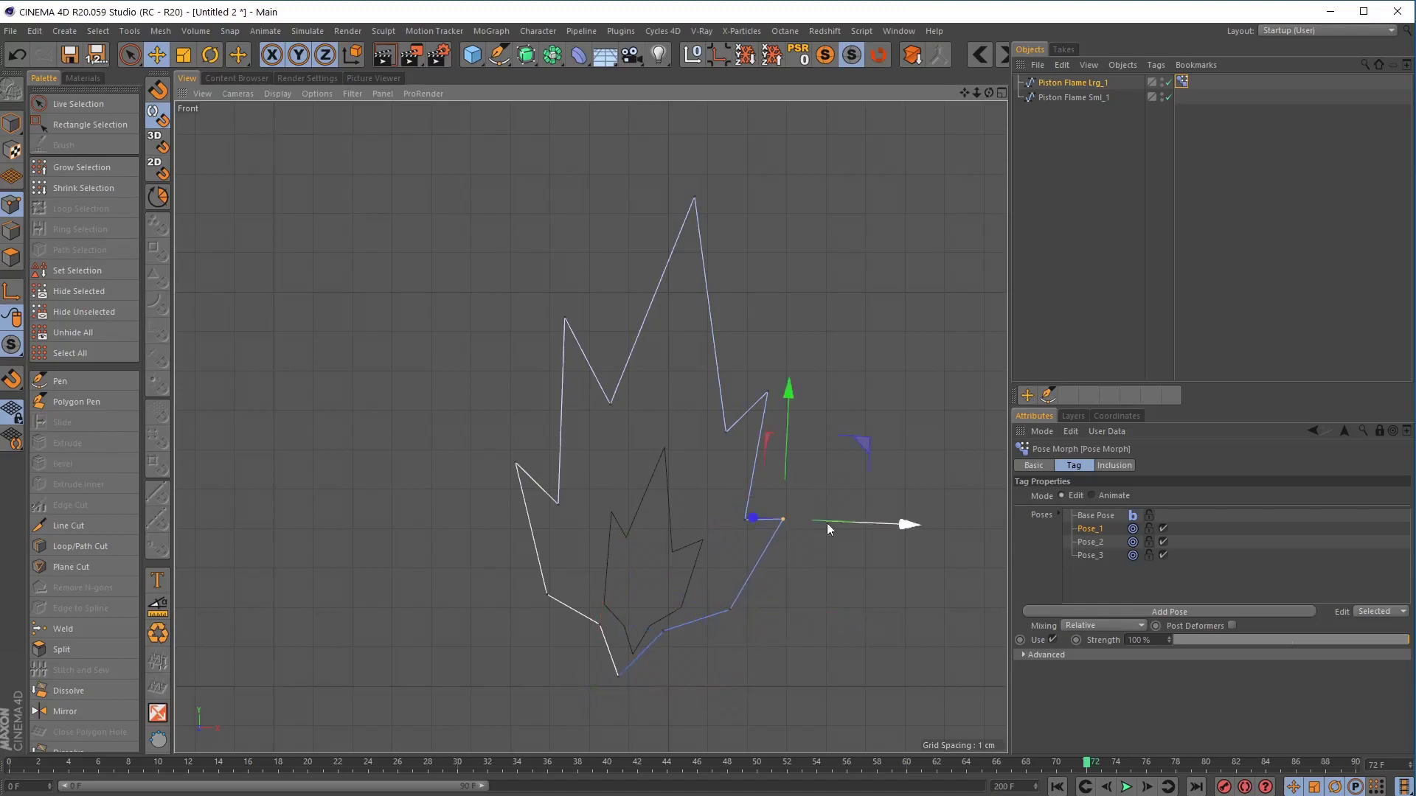
left_click_drag(846, 470, 804, 451)
left_click(745, 520)
left_click(769, 391)
left_click_drag(845, 317, 793, 354)
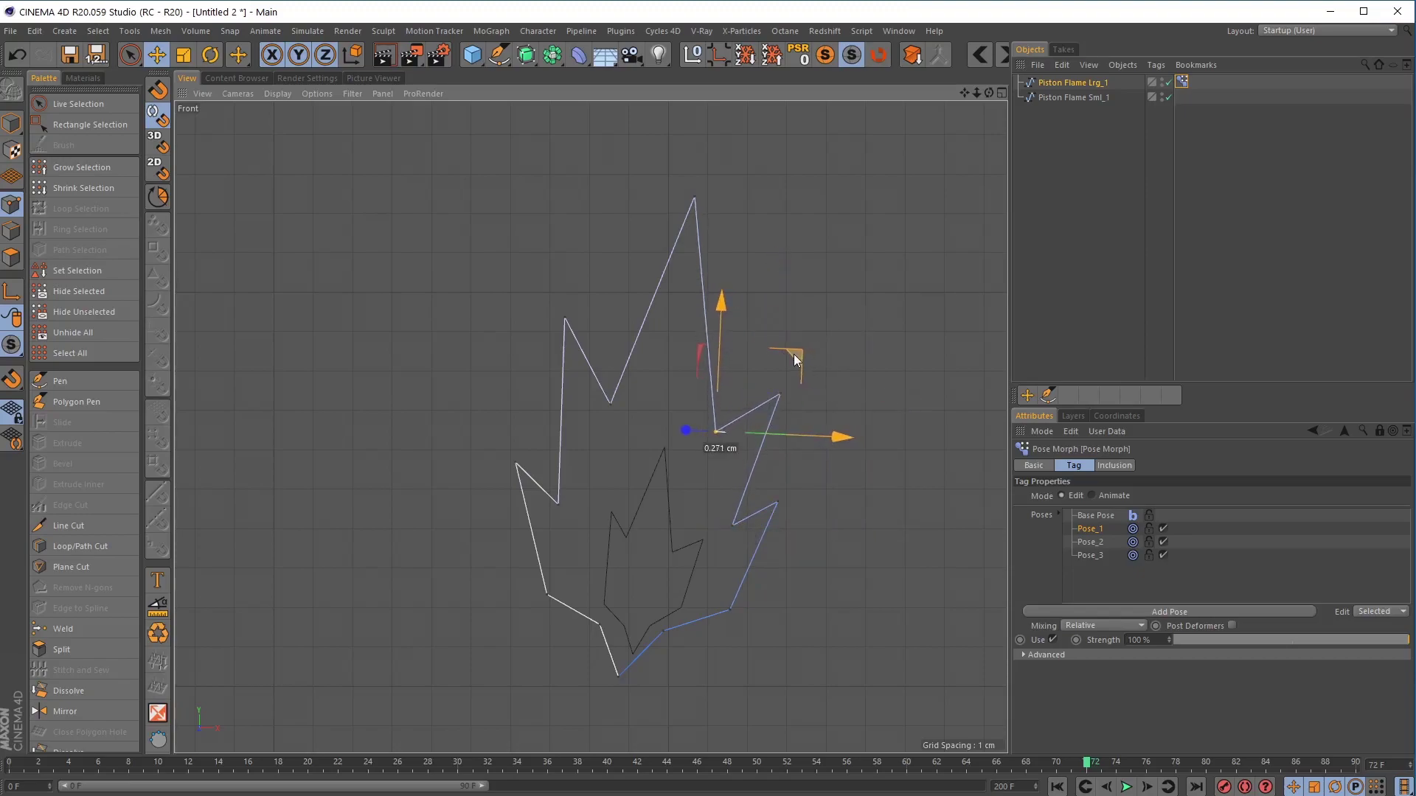
left_click(694, 198)
left_click_drag(704, 207, 709, 171)
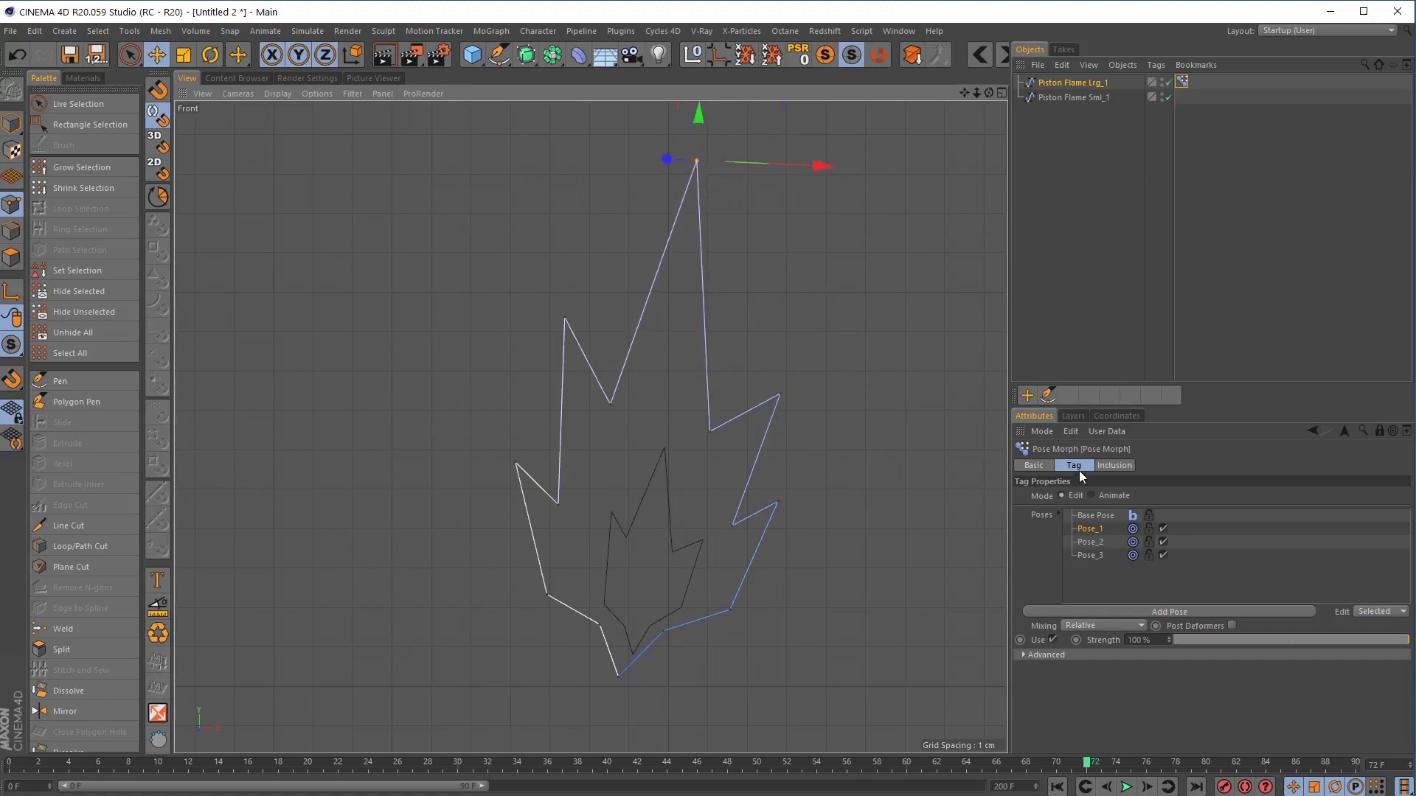
left_click(1099, 543)
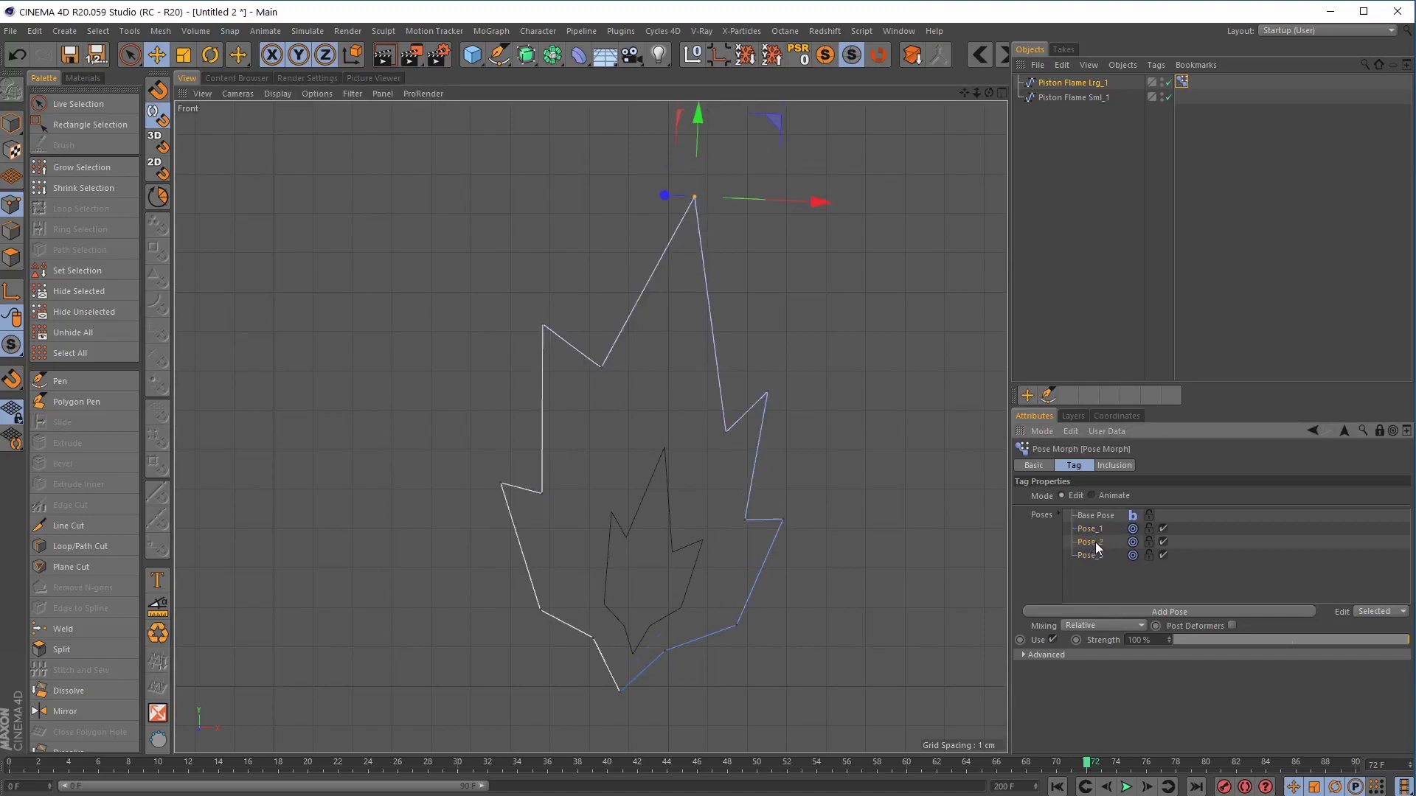
For Pose_2, move the inner right point, the top tip and the left peak
left_click(1097, 529)
left_click(1097, 543)
left_click(1097, 530, "ctrl")
left_click(603, 368)
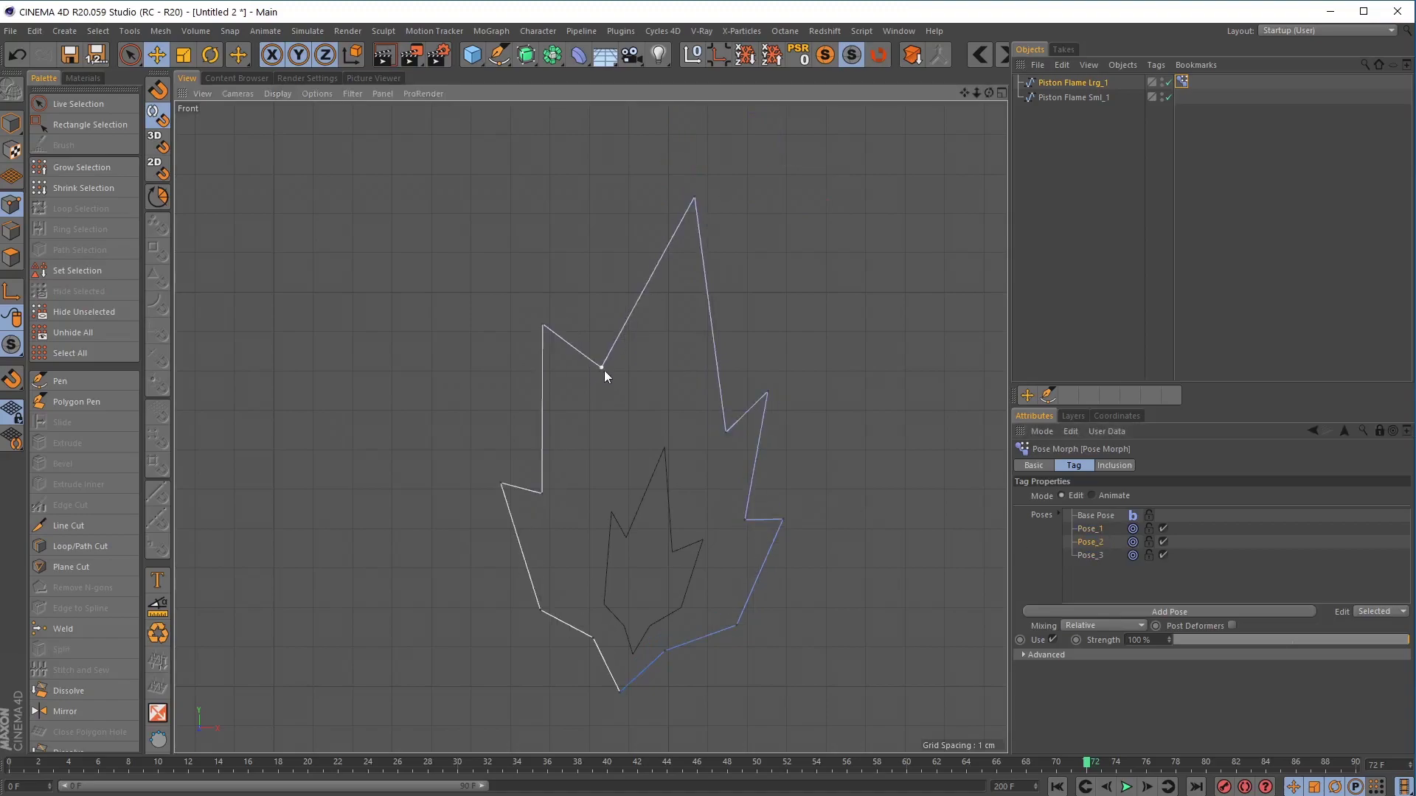
left_click(731, 428)
left_click_drag(799, 363, 785, 355)
left_click(696, 197)
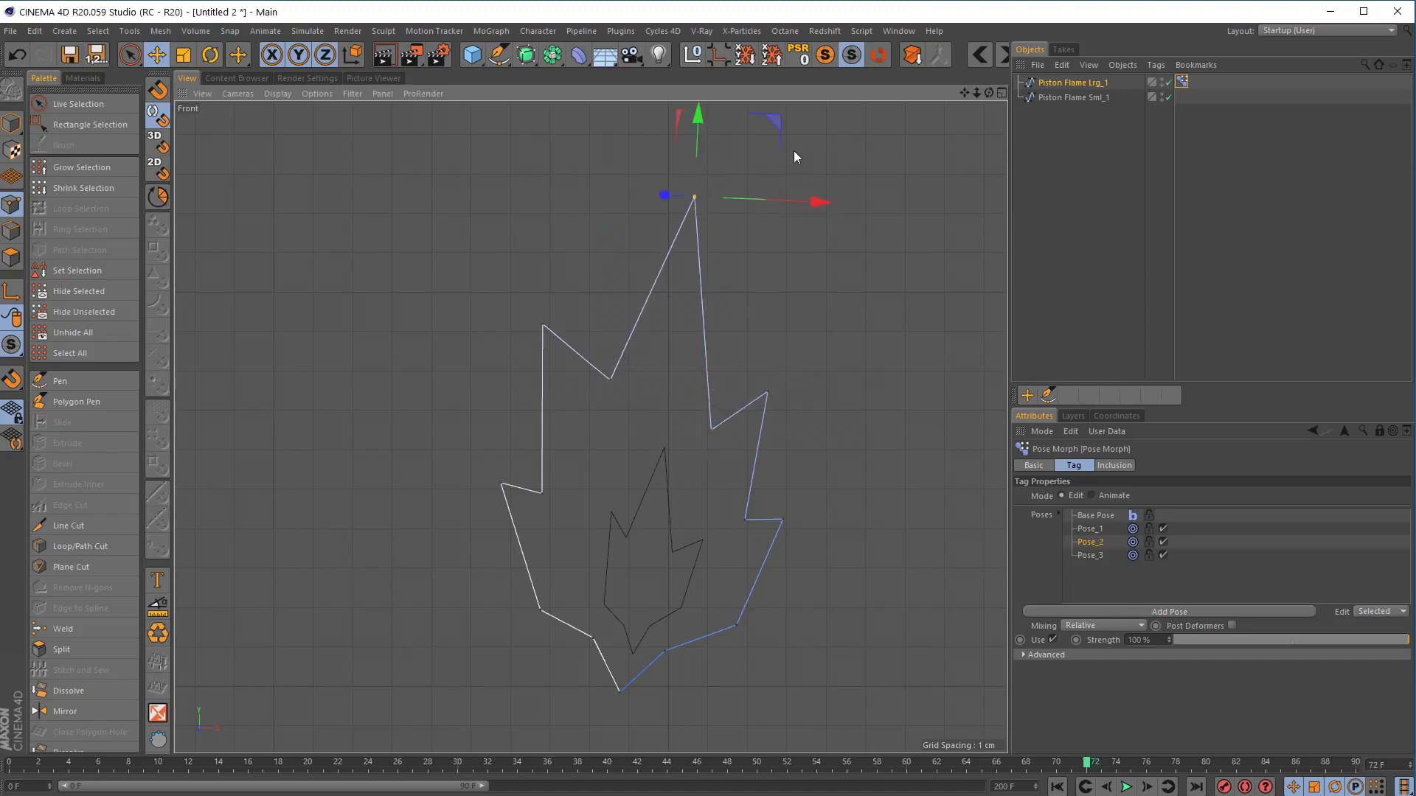
left_click_drag(779, 122, 795, 134)
left_click(543, 324)
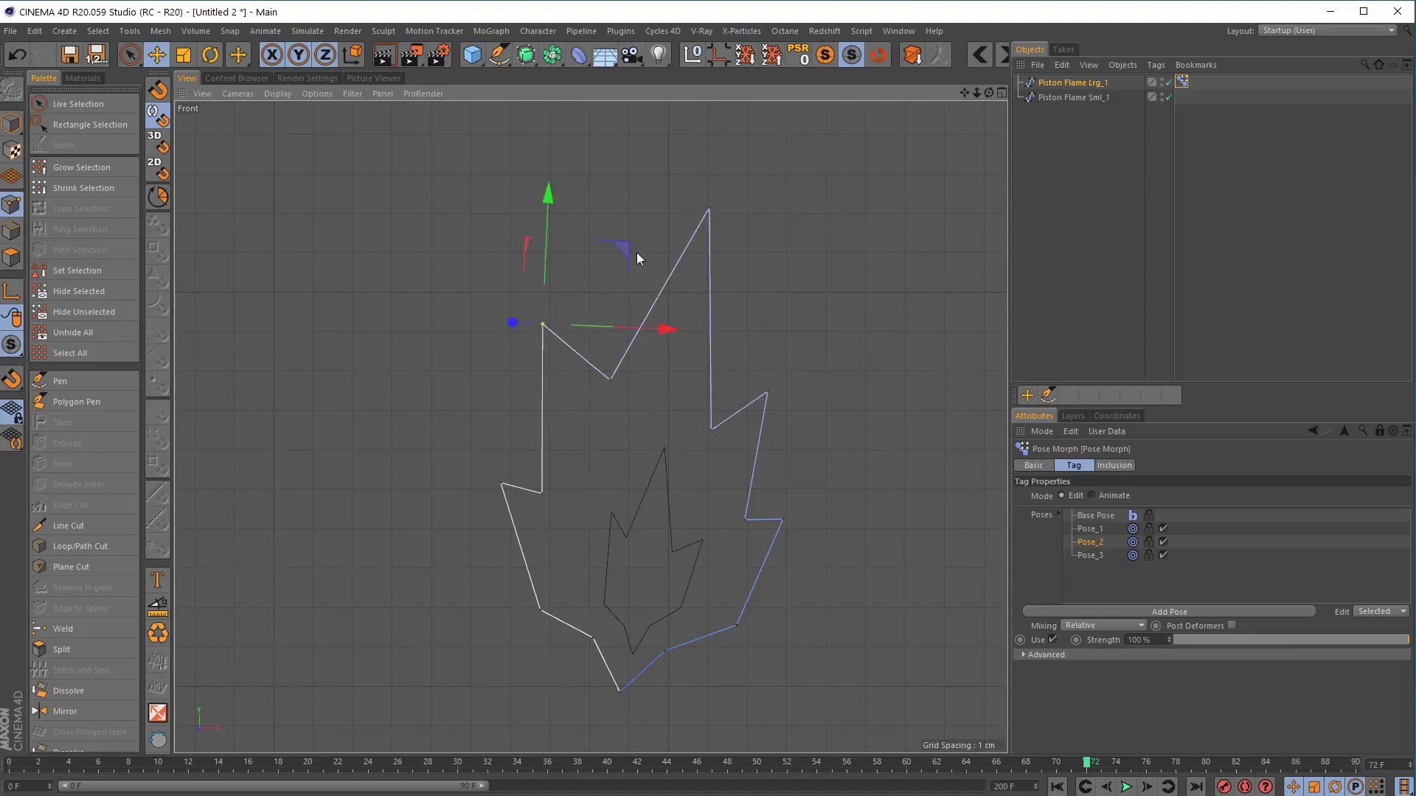
left_click_drag(622, 248, 646, 242)
Adjust Pose_2's lower-left inner, lower-left, lower-right and bottom points
left_click(543, 492)
left_click_drag(625, 420, 599, 388)
left_click(501, 484)
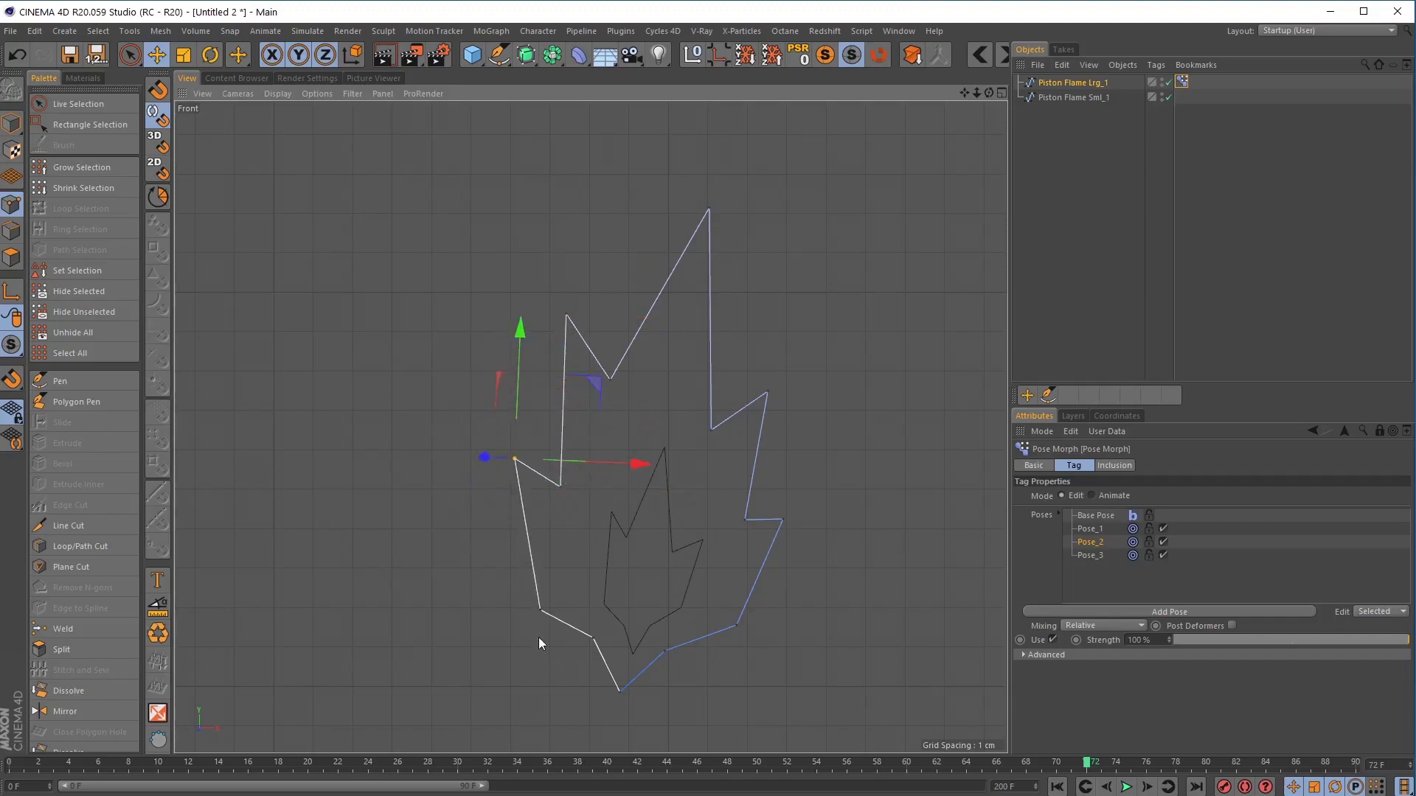
left_click(543, 618)
left_click_drag(626, 546, 678, 546)
left_click(593, 635)
left_click(665, 650)
left_click_drag(730, 587, 736, 565)
left_click(619, 689)
left_click_drag(684, 617, 690, 603)
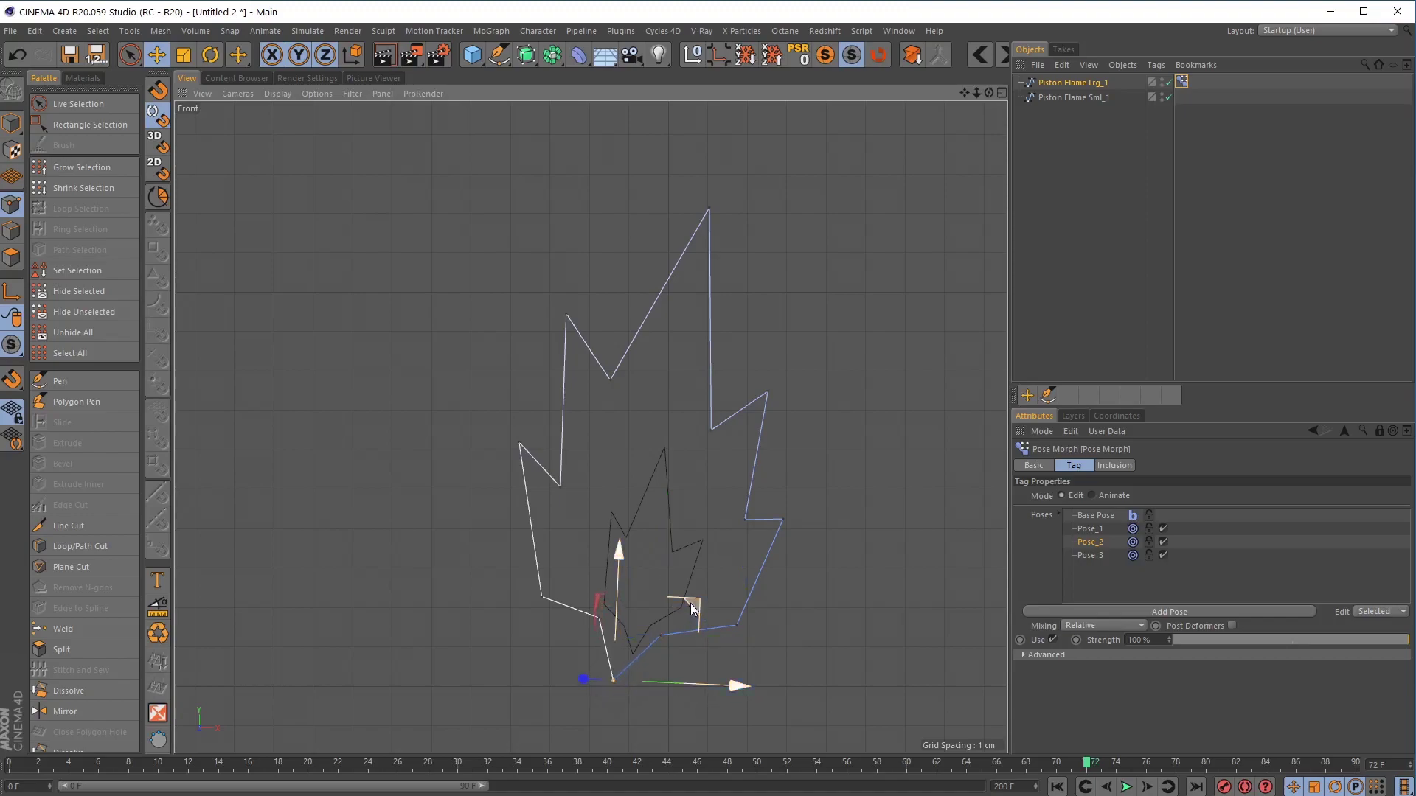
Push Pose_2's right peak, inner corner, lower right and base points outward, then view Pose_1
left_click(774, 388)
left_click_drag(840, 315, 851, 312)
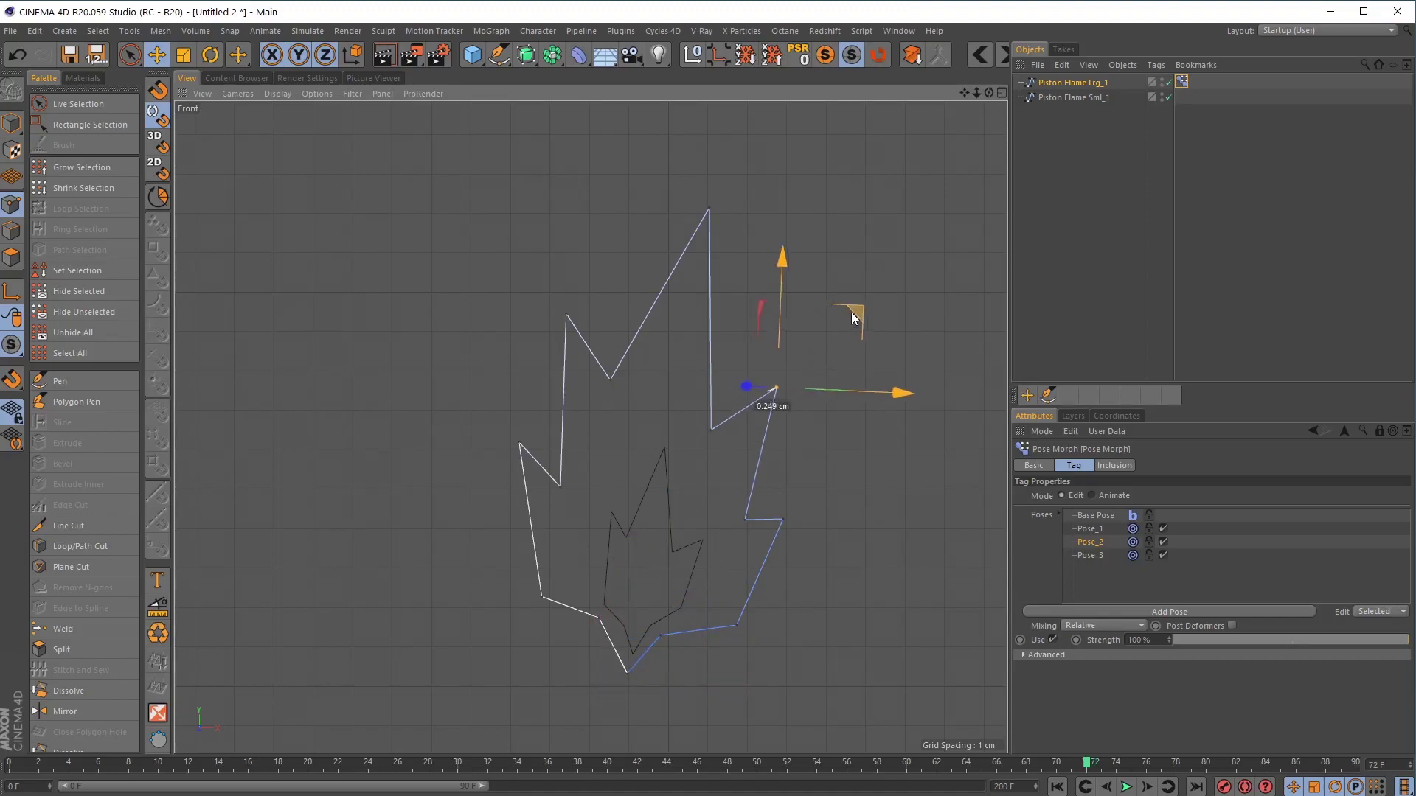
left_click(714, 427)
left_click_drag(786, 366, 807, 349)
left_click(747, 519)
left_click_drag(817, 447, 860, 422)
left_click(783, 520)
left_click(735, 627)
left_click_drag(816, 553, 820, 533)
left_click(661, 636)
left_click_drag(741, 570, 749, 563)
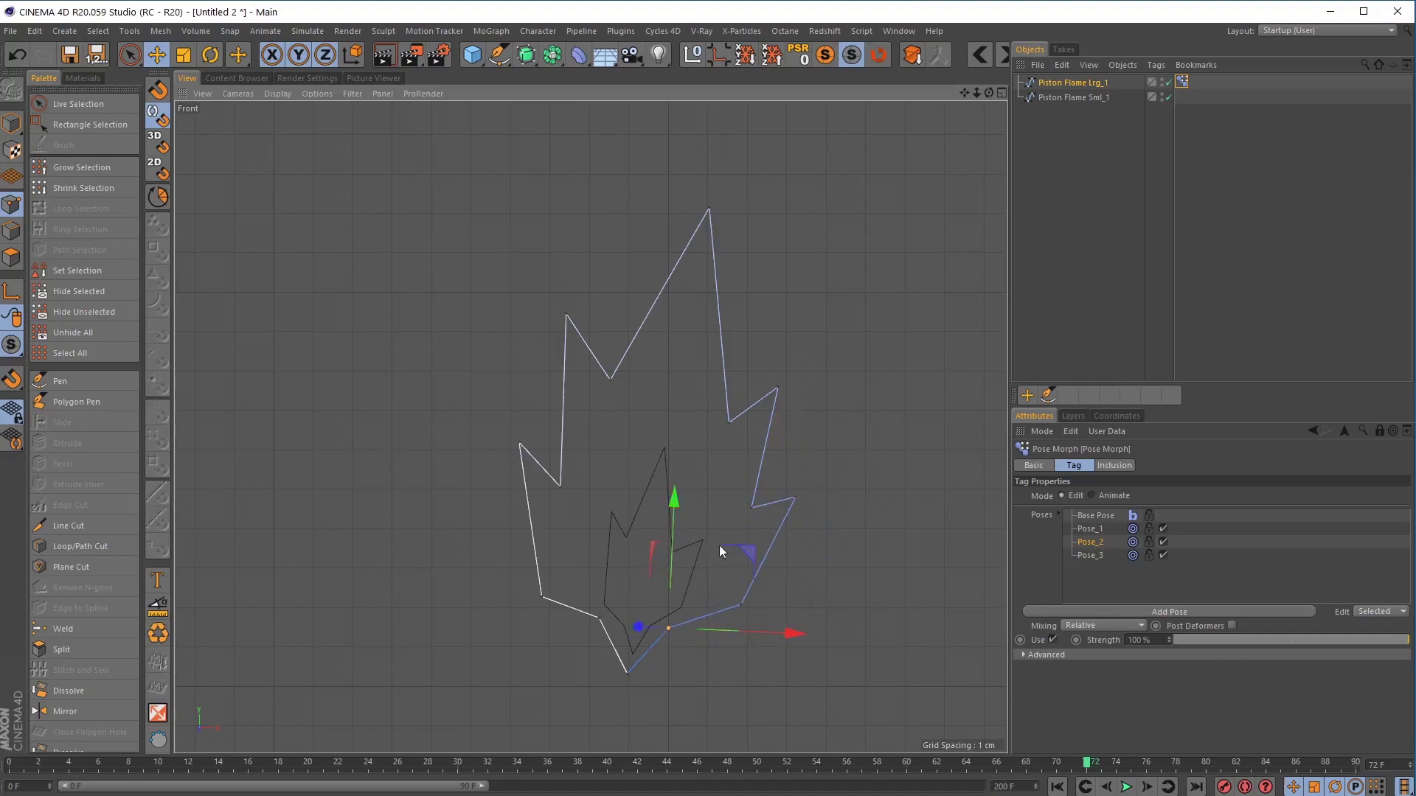
left_click(1099, 529)
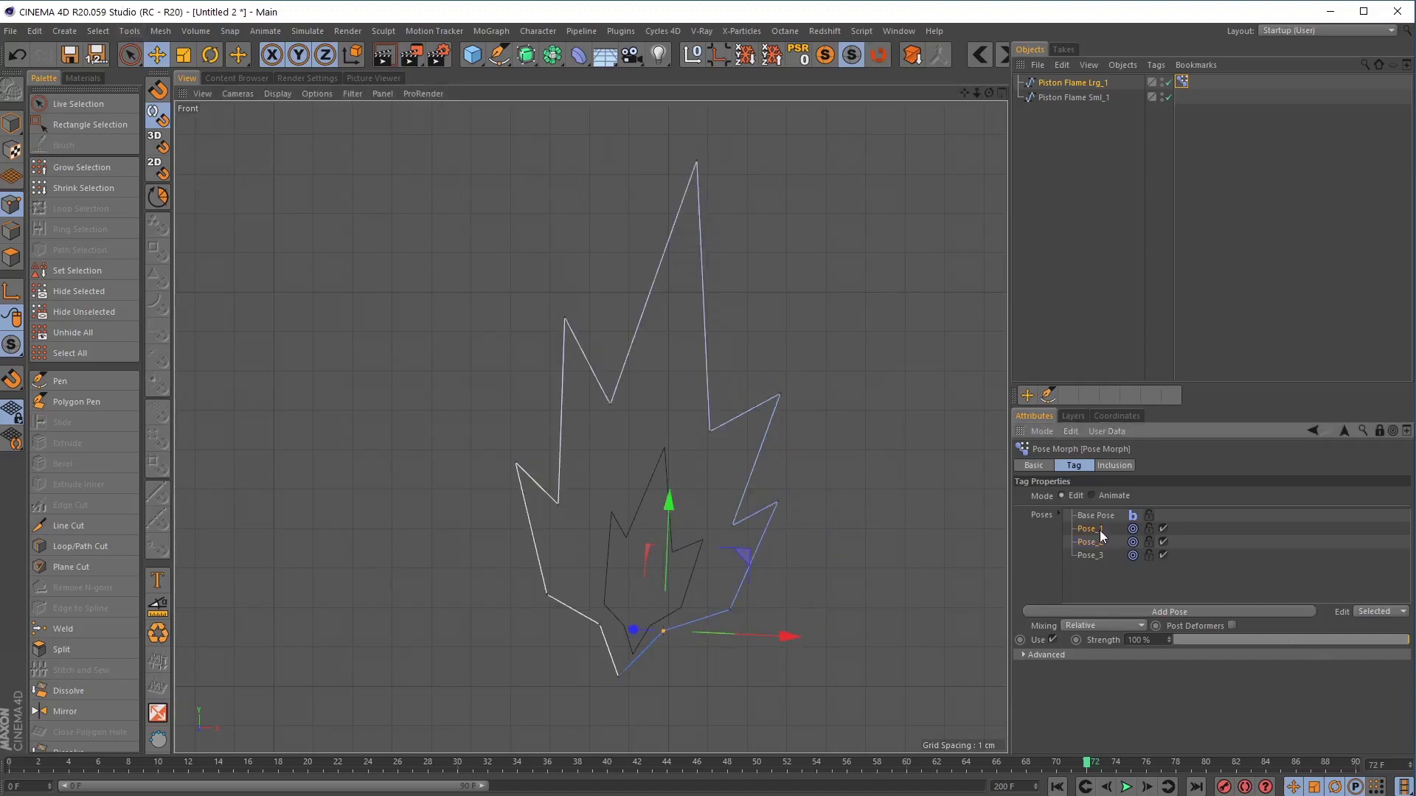
For Pose_3, move the lower-left and upper-left points and bring the top tip down-left
left_click(1093, 555, "shift")
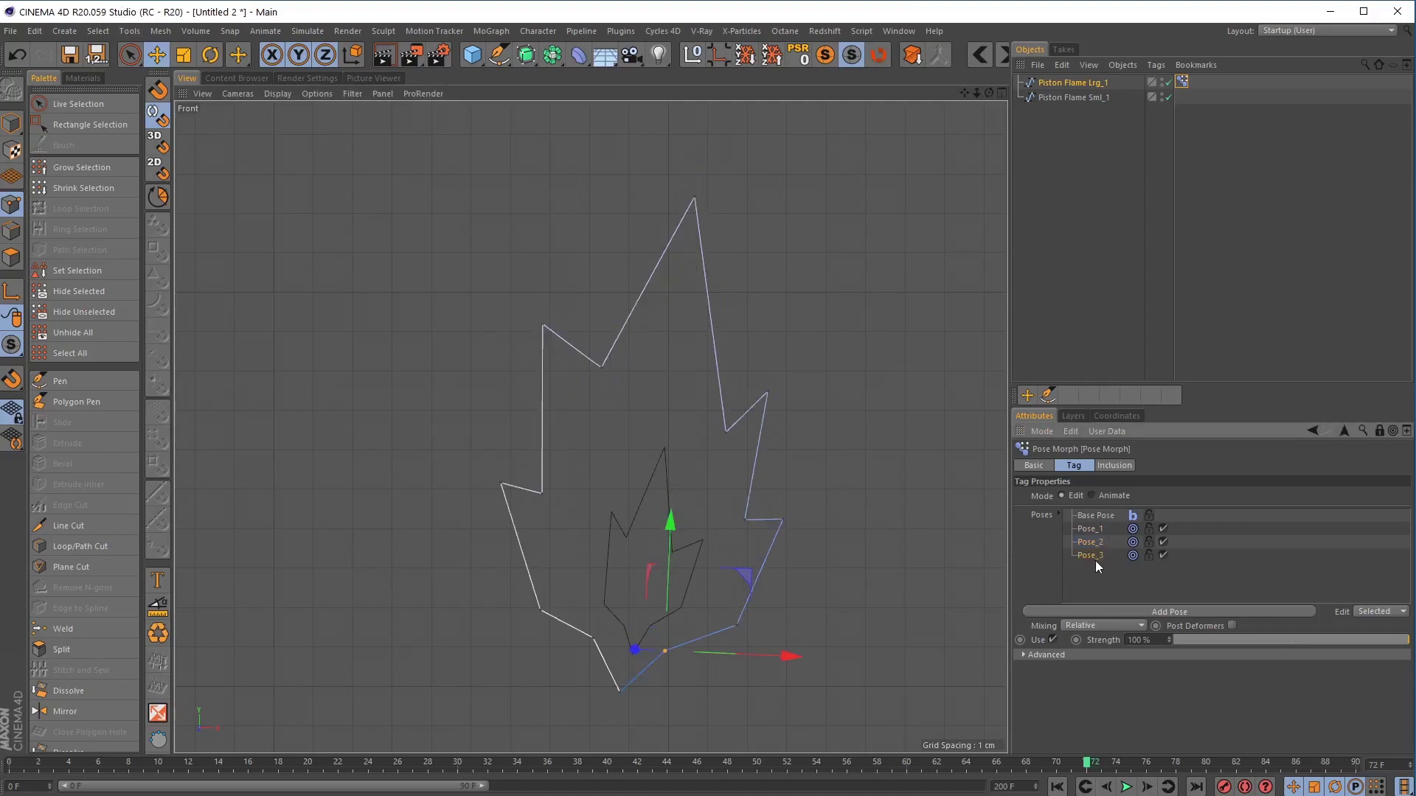
left_click(629, 612)
left_click(542, 491)
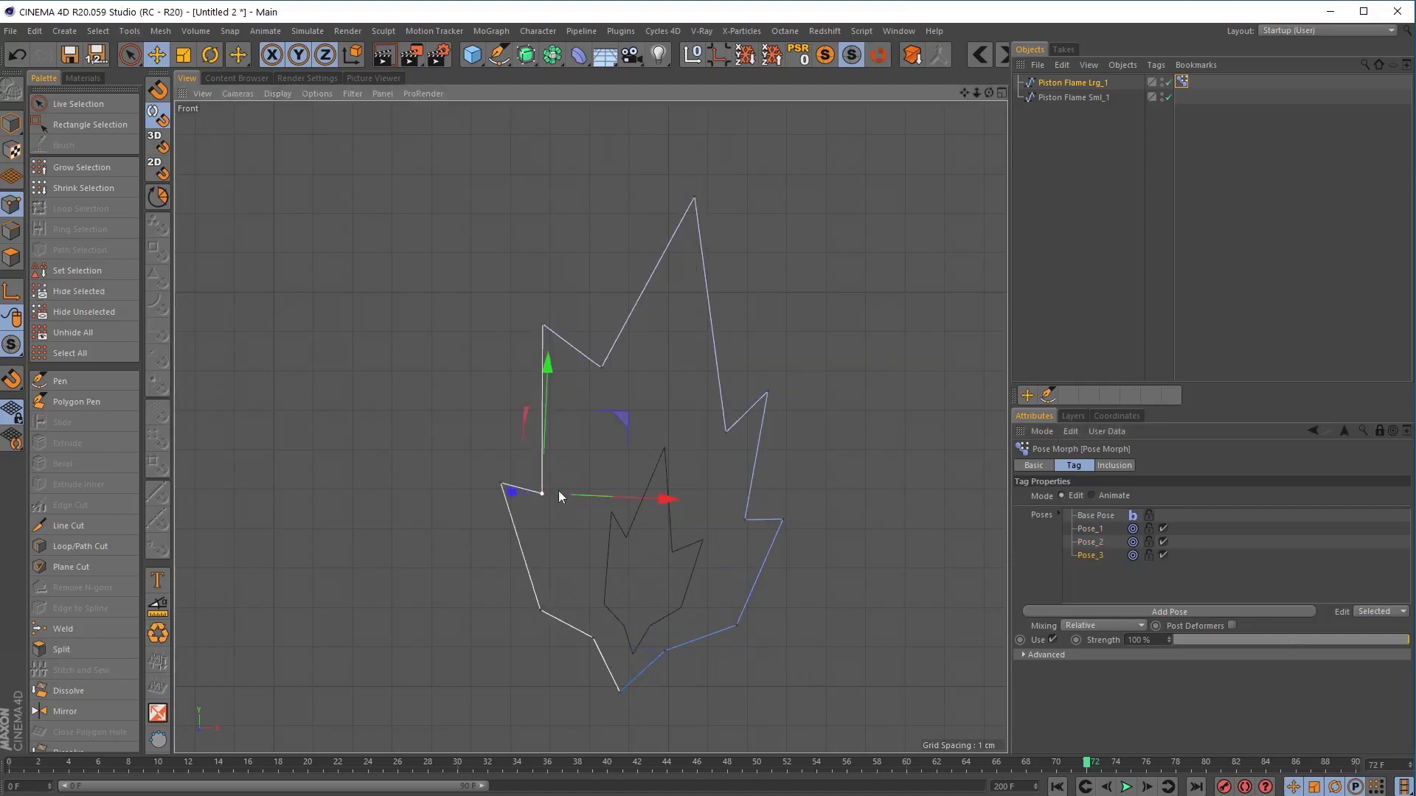
left_click_drag(621, 423, 579, 423)
left_click(502, 484)
left_click(542, 325)
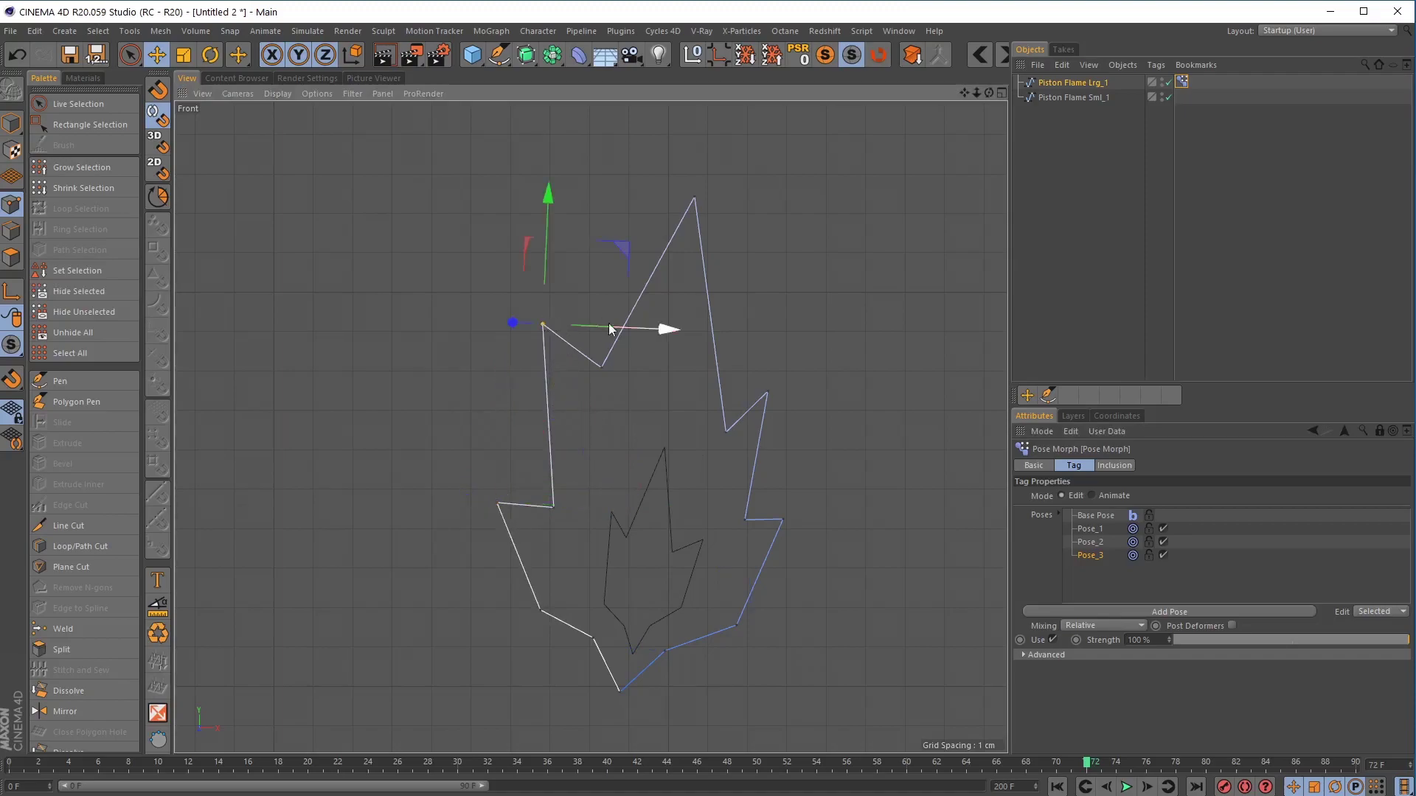
left_click_drag(617, 241, 682, 331)
left_click(605, 364)
left_click(694, 196)
left_click_drag(773, 122, 733, 165)
Push Pose_3's right-side point outward and adjust its lower right and bottom points
left_click(725, 433)
left_click_drag(803, 362, 869, 332)
left_click(745, 520)
left_click_drag(834, 471, 804, 466)
left_click_drag(791, 538, 857, 451)
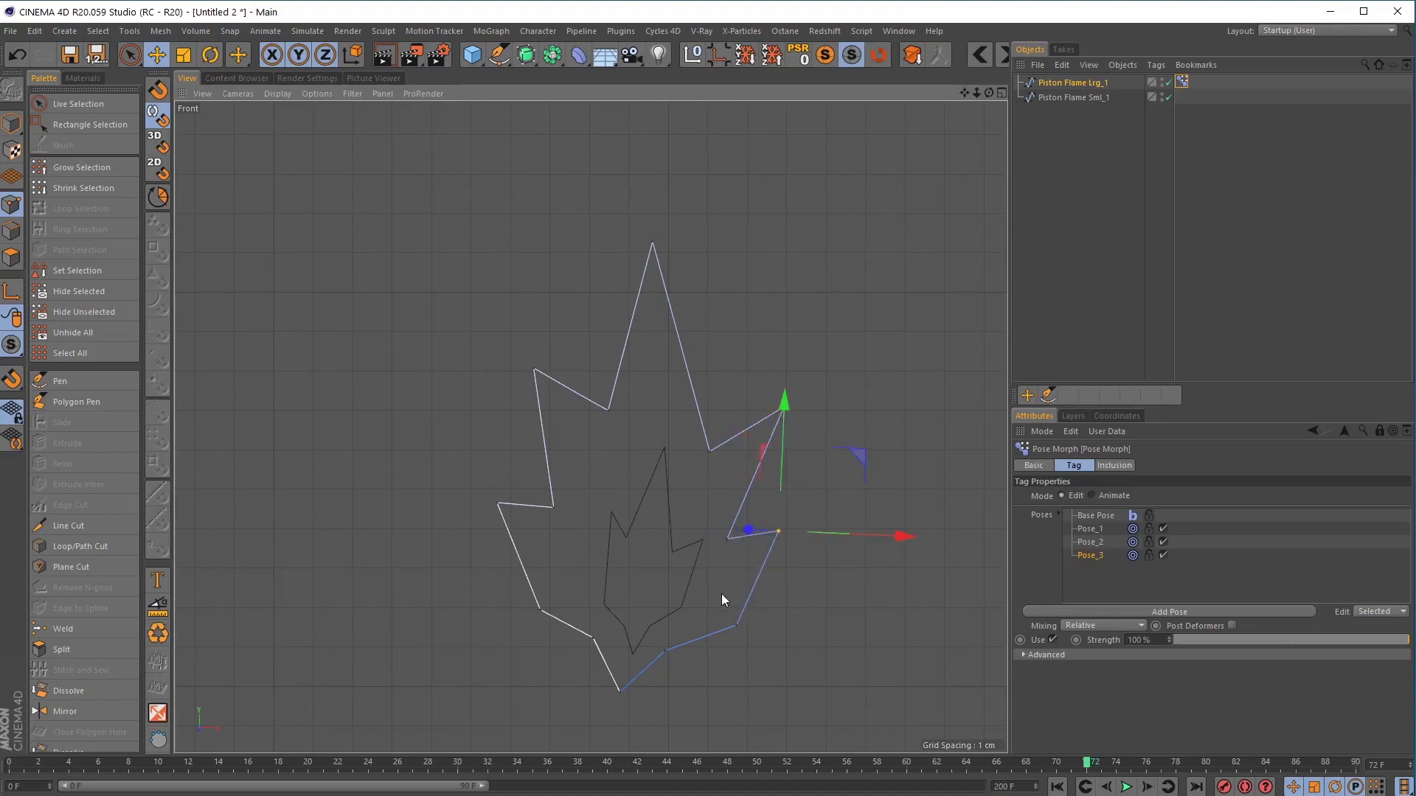
left_click(736, 626)
left_click_drag(801, 558, 807, 543)
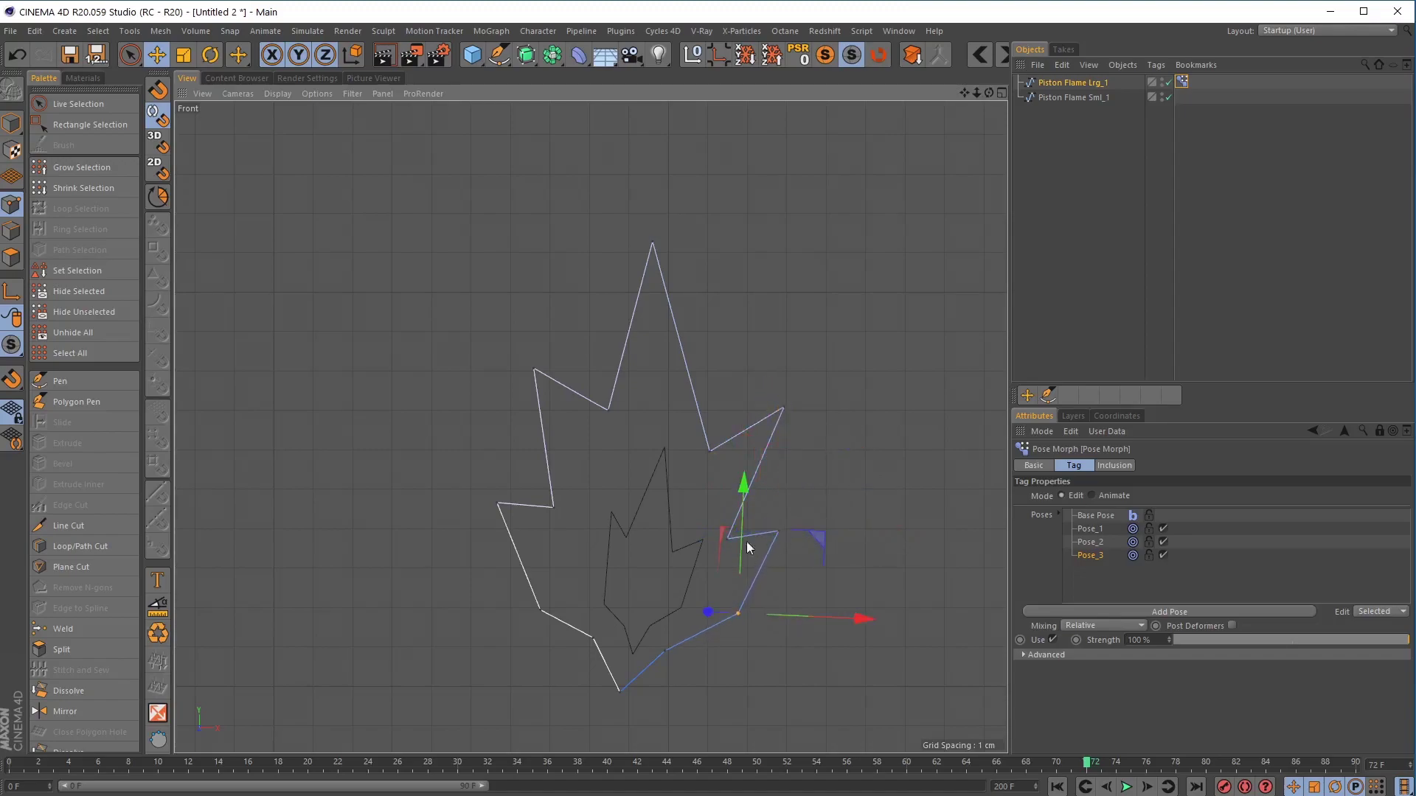
left_click(658, 653)
left_click_drag(723, 619, 627, 539)
left_click(593, 638)
left_click(543, 609)
Nudge Pose_3's left point, right-side points, lower right point and base point
left_click(496, 505)
left_click_drag(579, 429, 591, 422)
left_click(709, 452)
left_click_drag(789, 374, 839, 327)
left_click(785, 405)
left_click(778, 532)
mouse_move(856, 473)
left_mouse_down()
mouse_move(864, 444)
mouse_move(860, 457)
left_mouse_up()
left_click(659, 638)
left_click_drag(746, 569, 749, 564)
Compare Pose_3 against Pose_1 and Pose_2, then raise Pose_3's bottom point slightly
left_click(1071, 542)
left_click(1085, 555)
left_click(1096, 529)
left_click(1096, 543)
left_click(1095, 554)
left_click(1096, 542)
left_click(1096, 528)
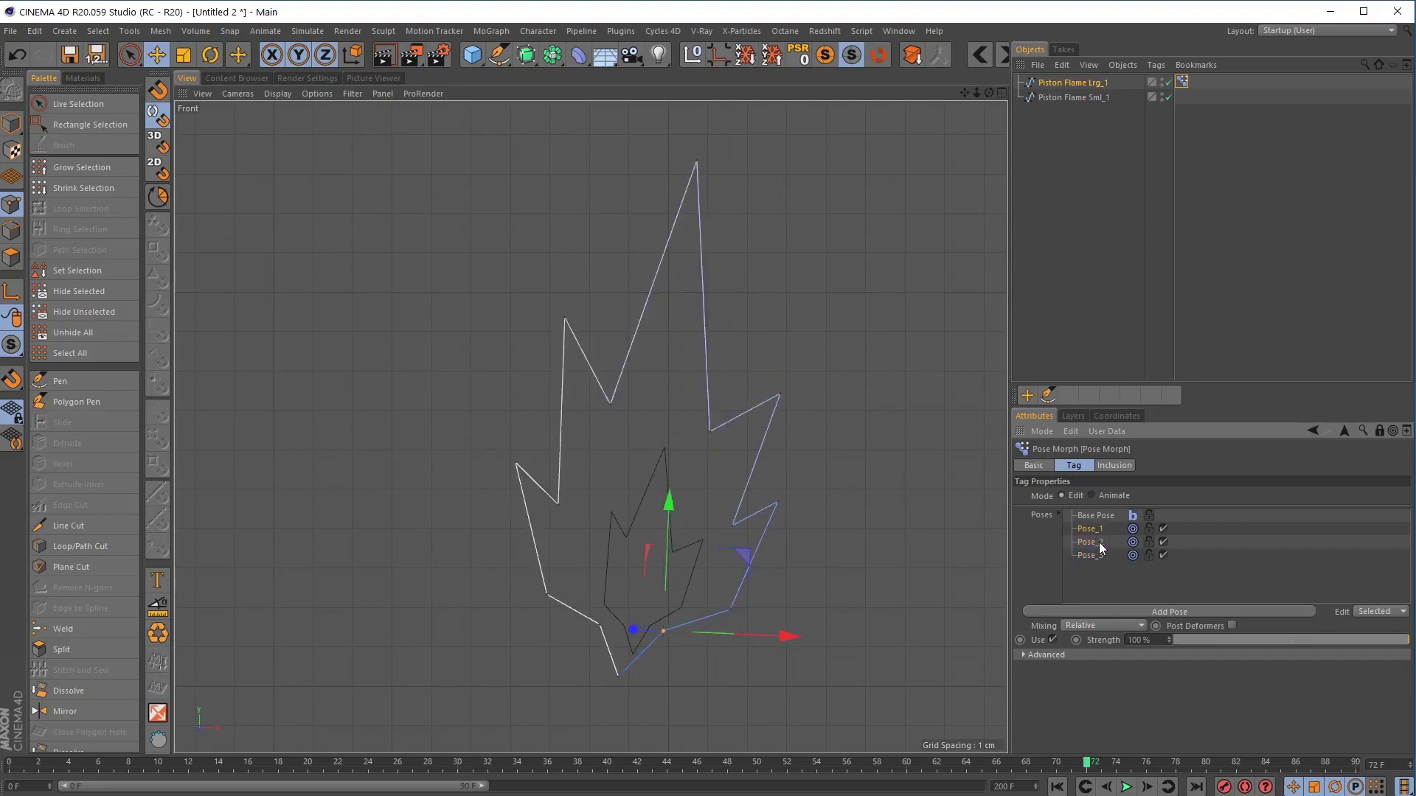
left_click(1098, 555)
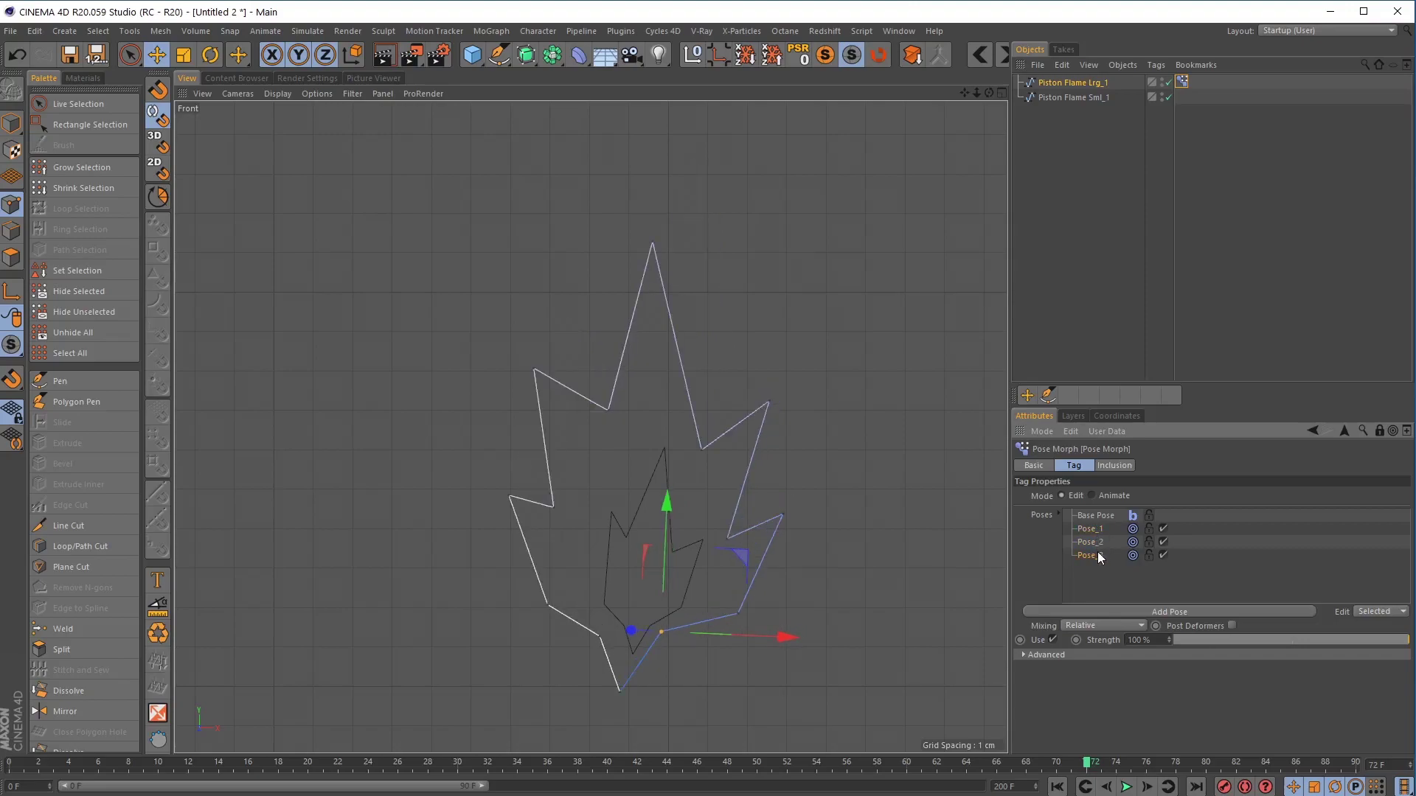
left_click(605, 634)
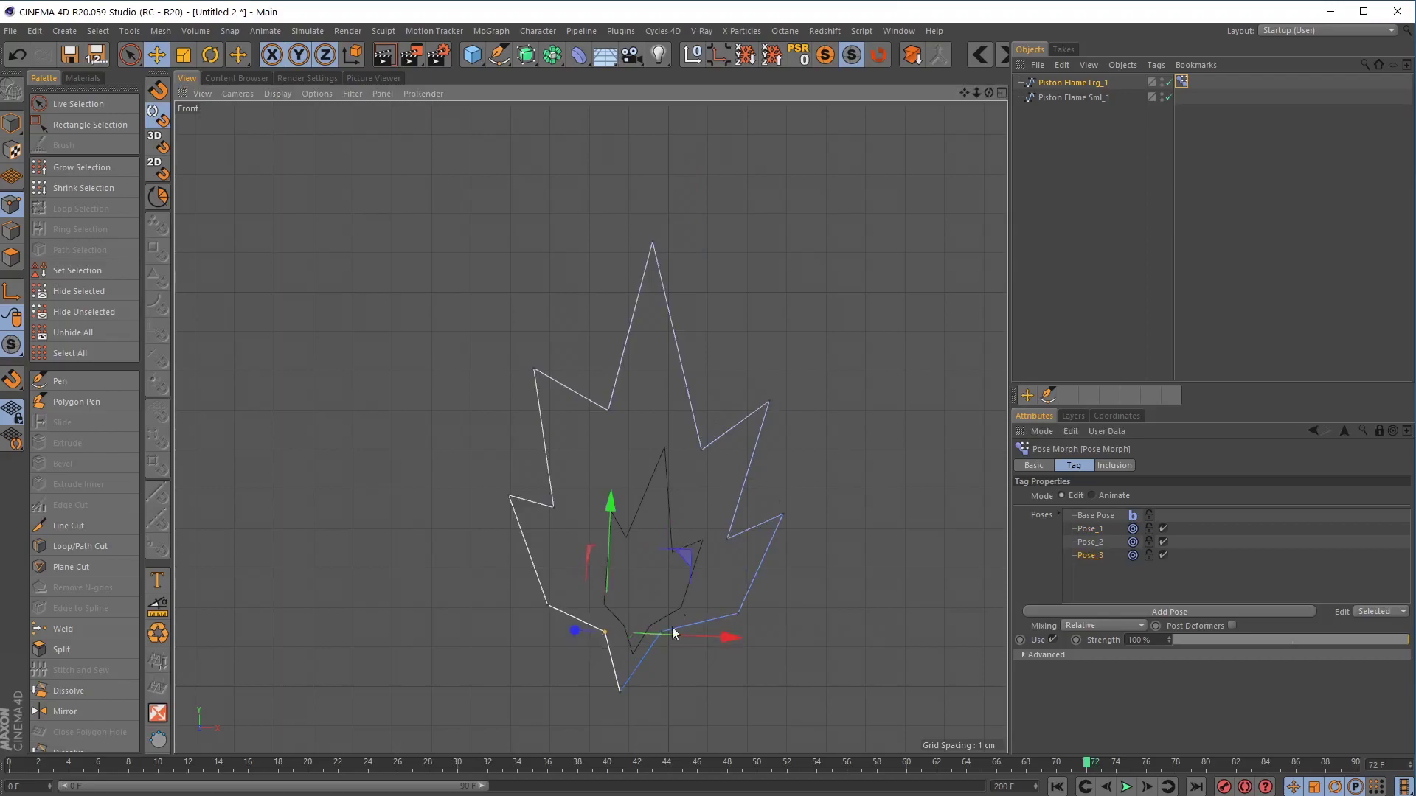
left_click(622, 688)
left_click_drag(692, 619, 692, 609)
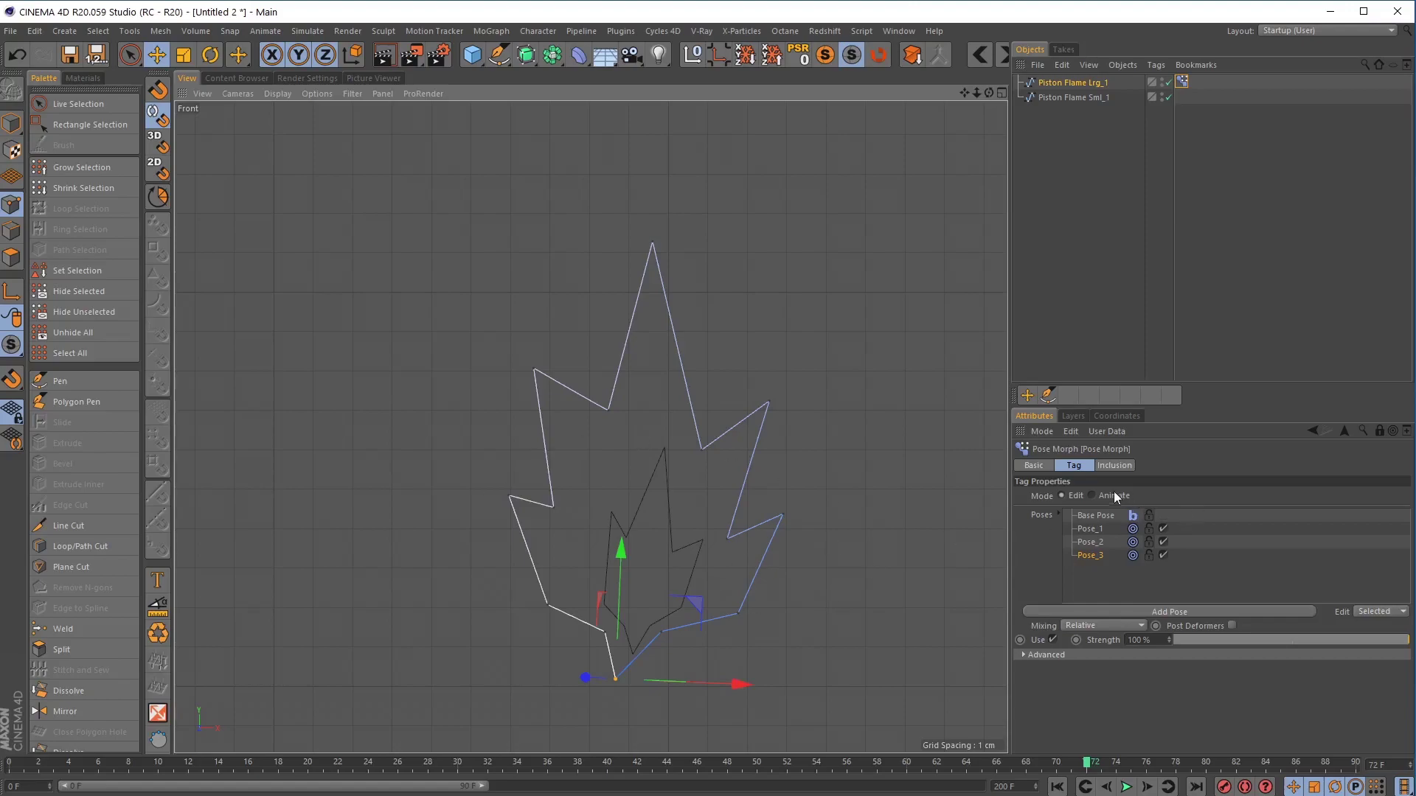
Set the Pose Morph tag to Animate mode and test the pose sliders, ending at 100%
left_click(1091, 496)
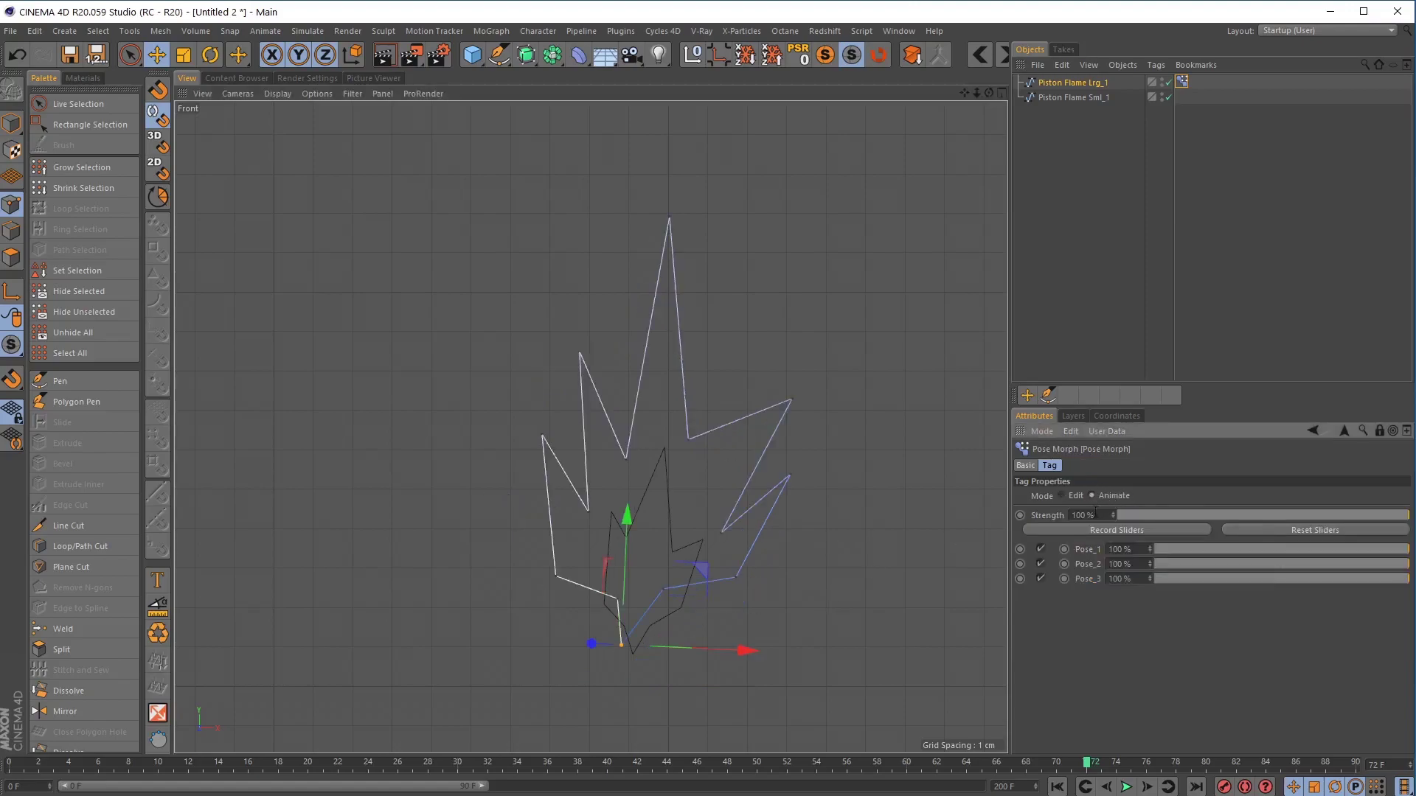
left_click_drag(1393, 556, 1155, 561)
left_click_drag(1390, 562, 1197, 545)
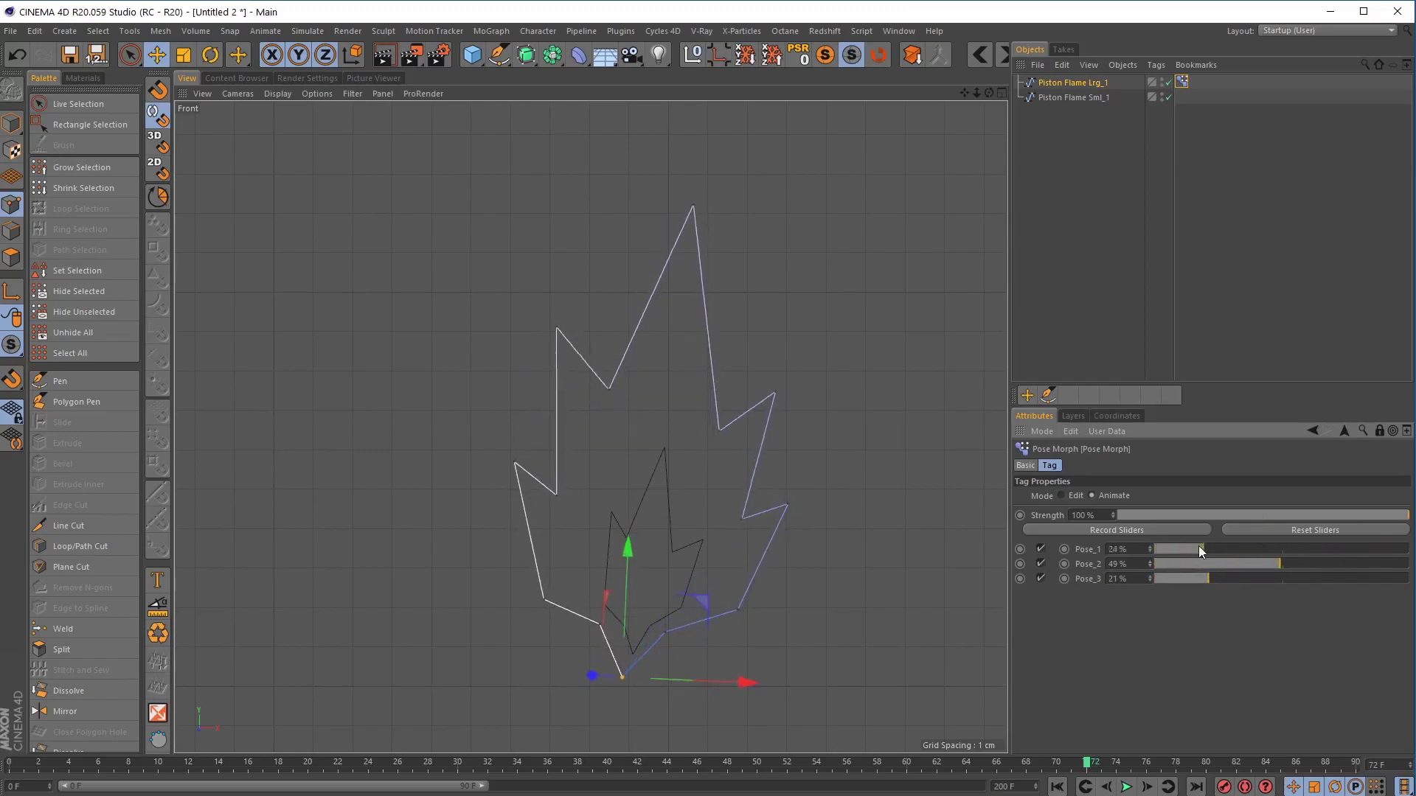
left_click_drag(1278, 565, 1361, 560)
left_click_drag(1199, 549, 1412, 554)
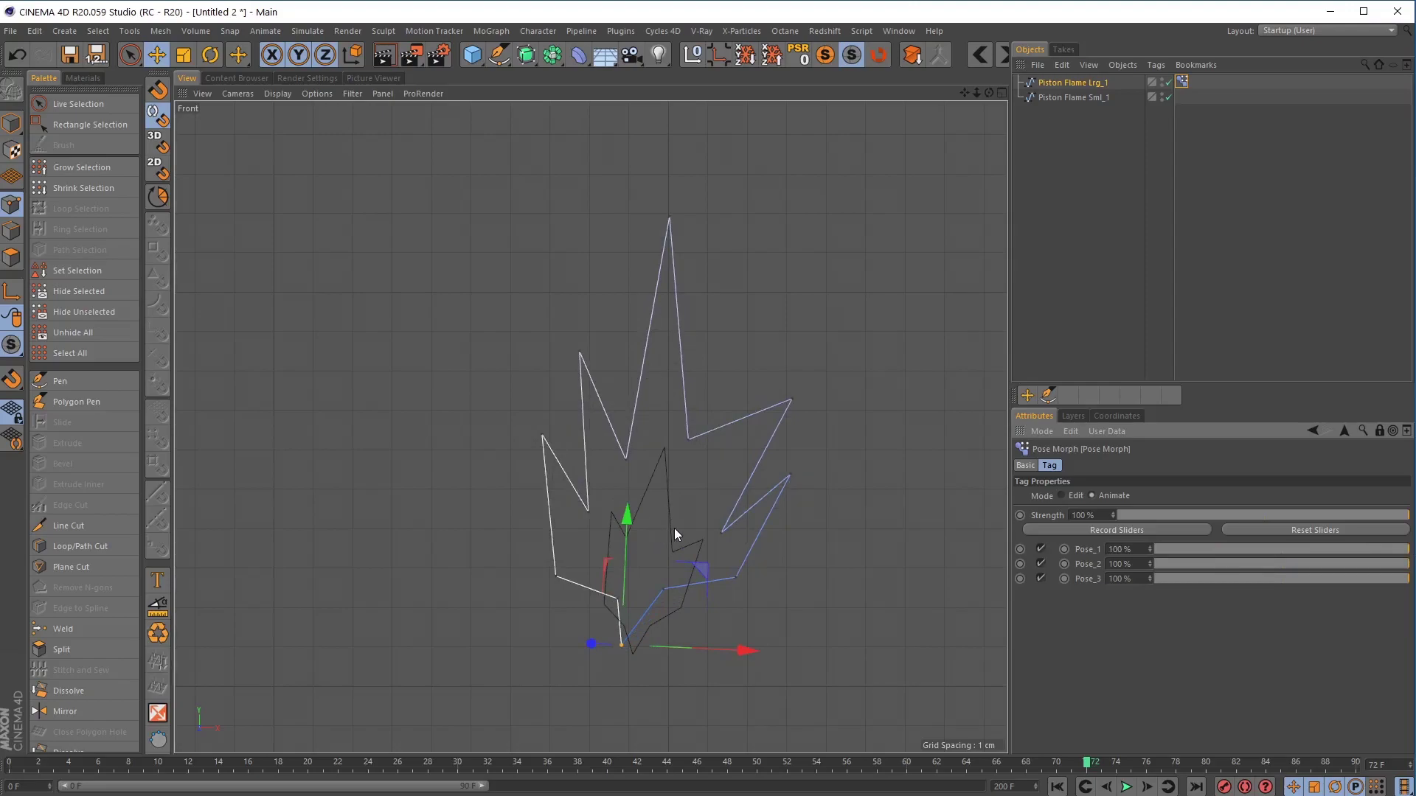
Go to frame 10 and set the project frame rate to 24 FPS
left_click(160, 763)
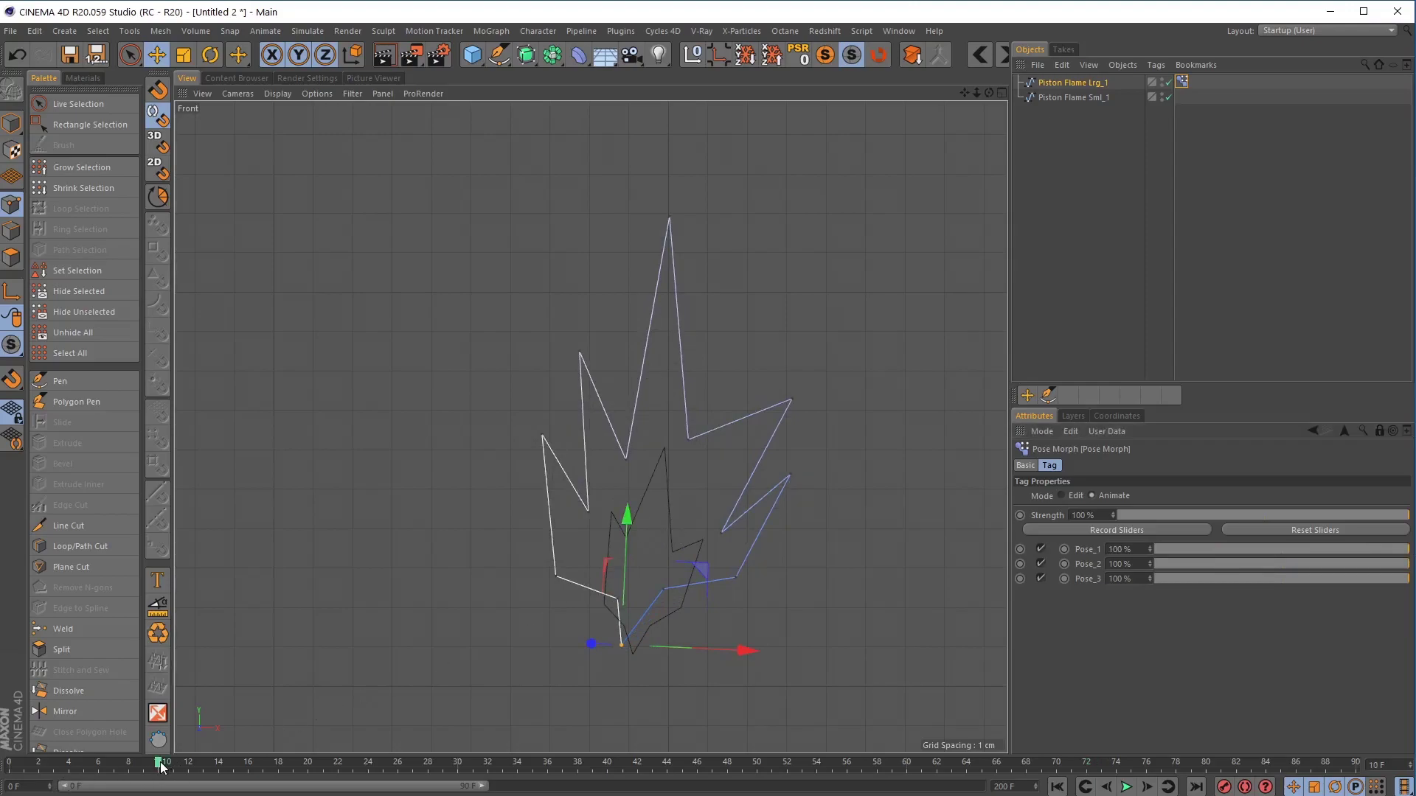
left_click(1050, 431)
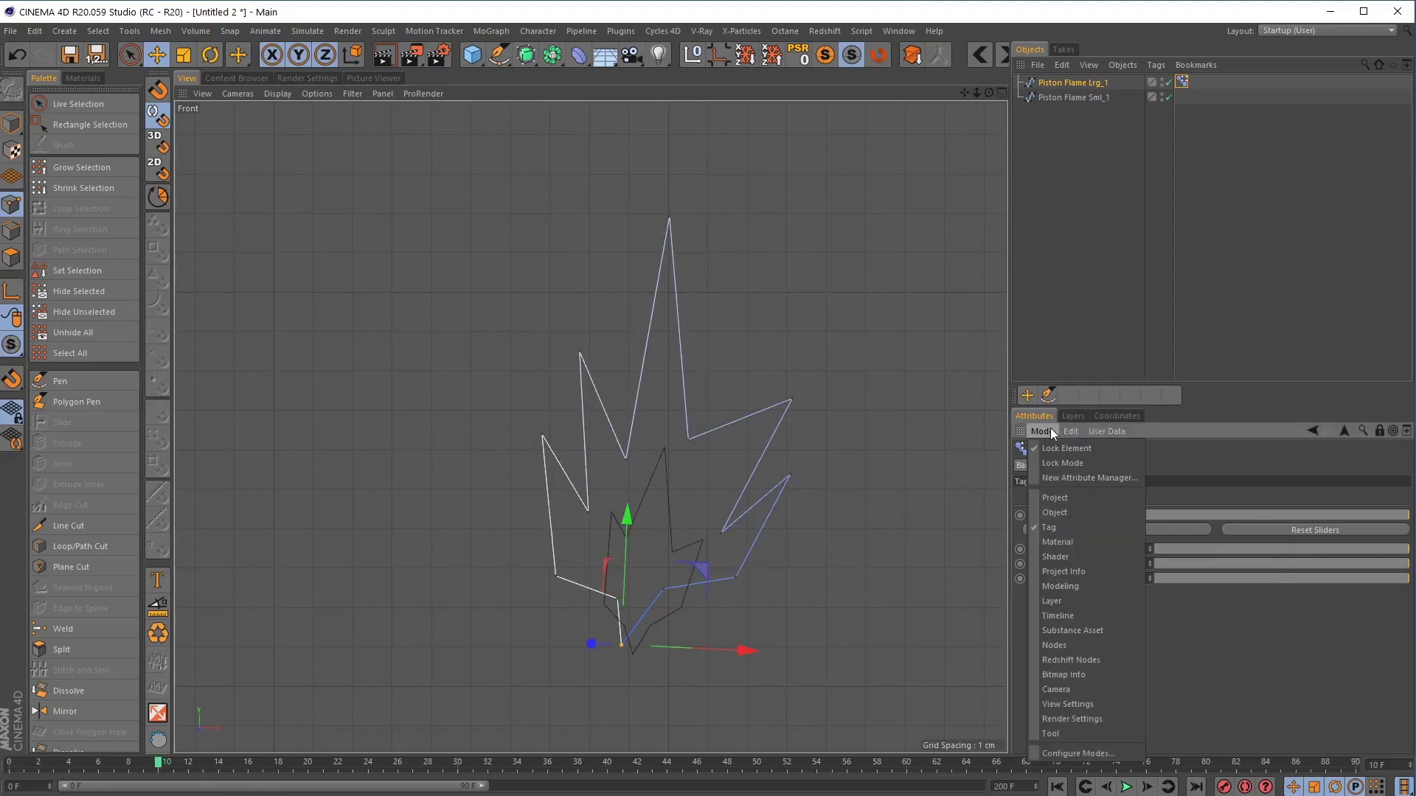
left_click(1069, 498)
double_click(1145, 545)
type("24")
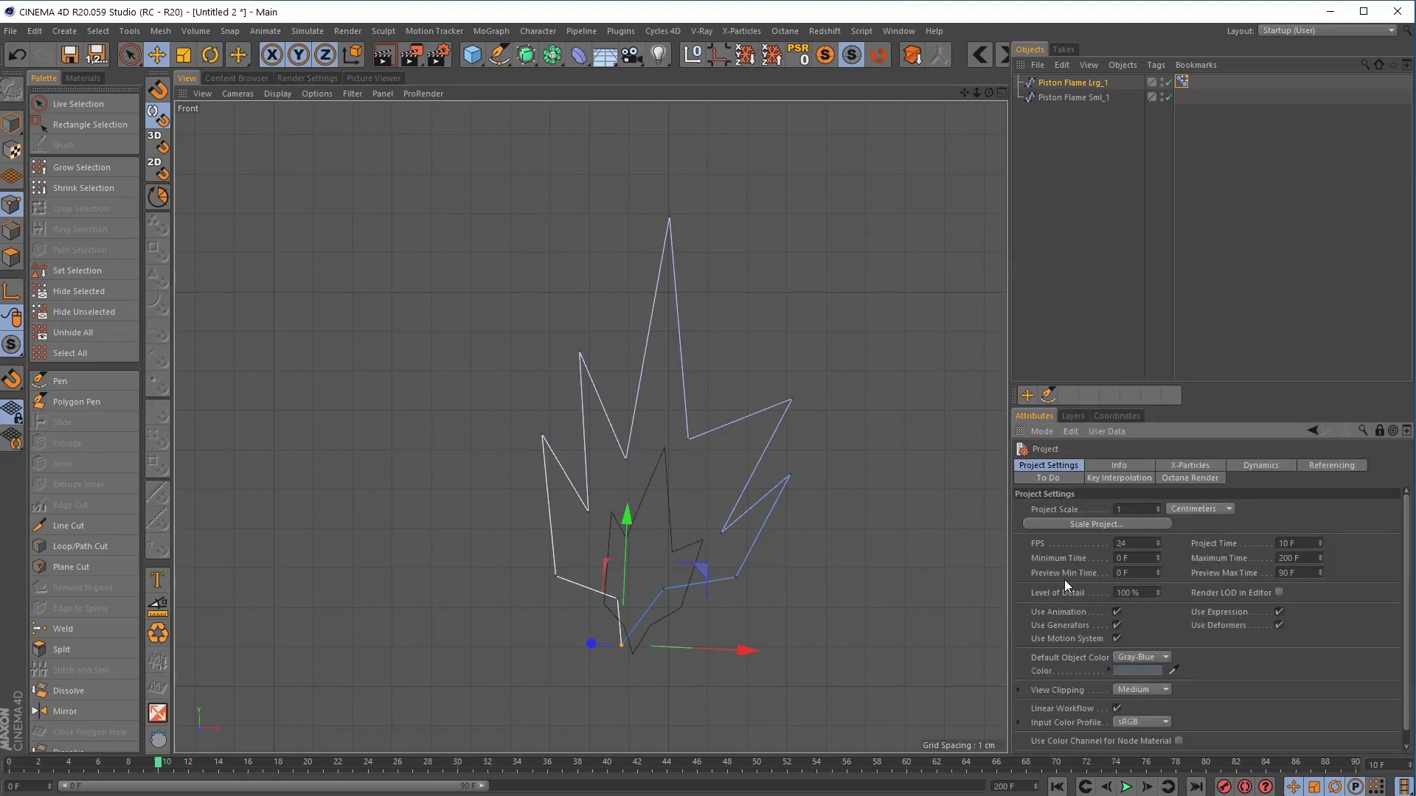
key("Return")
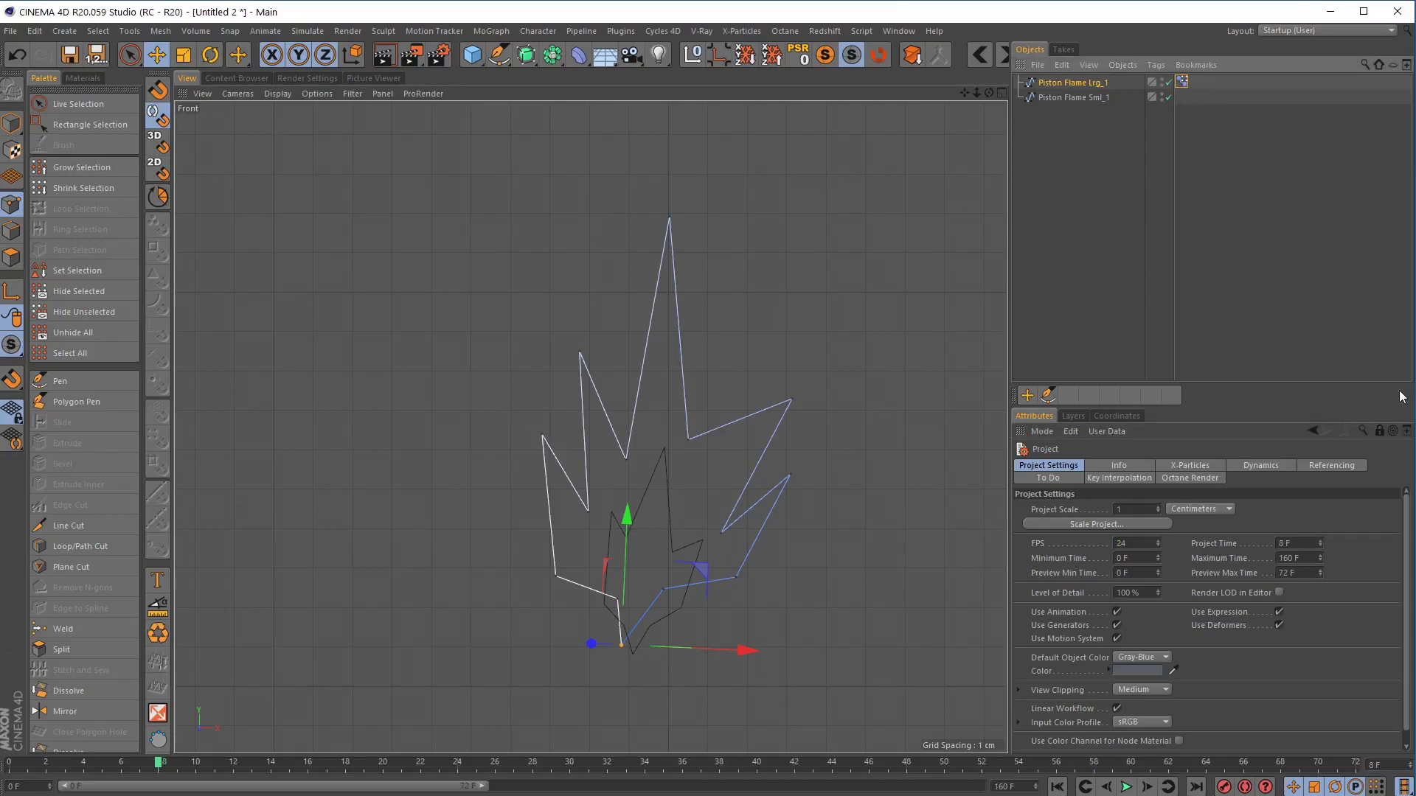
left_click(1180, 82)
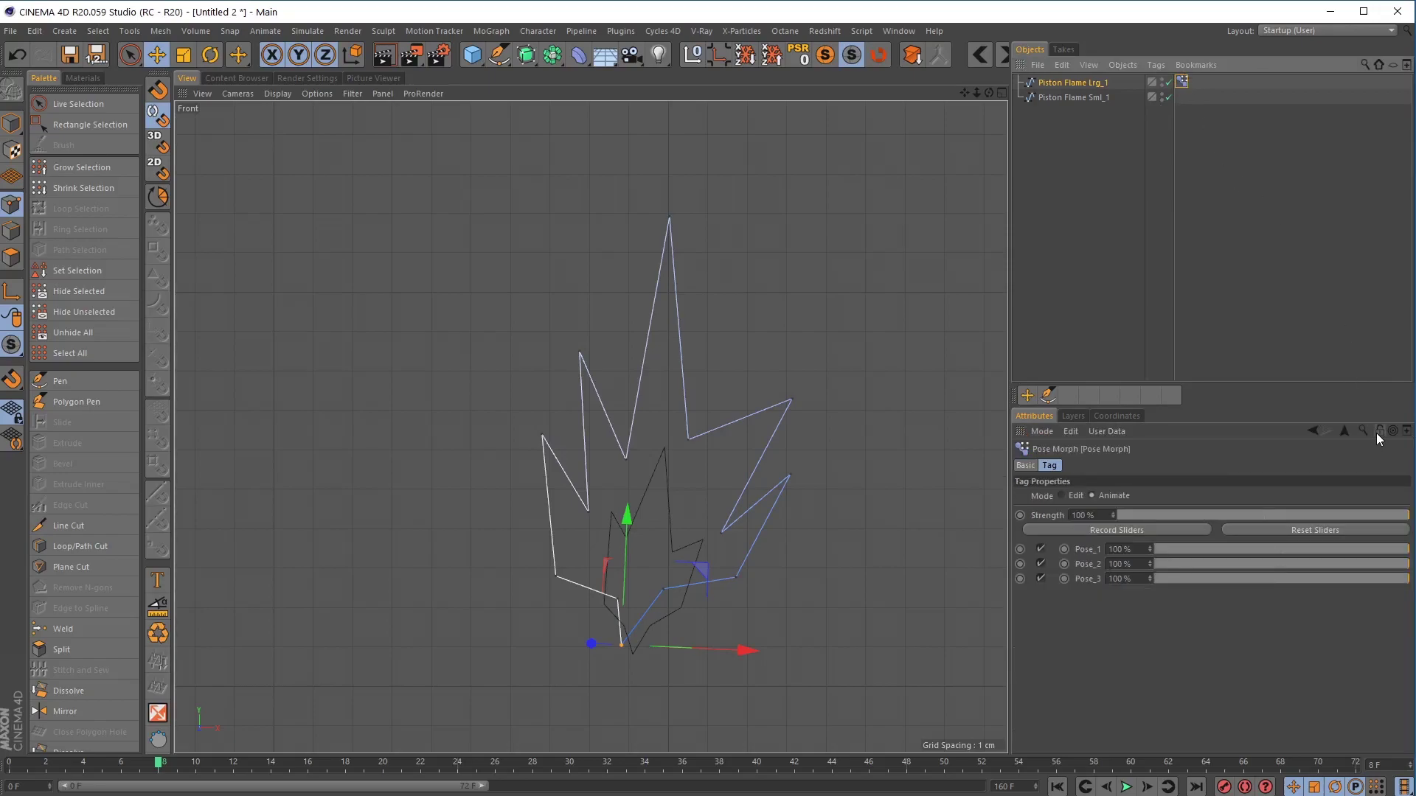
Key all three poses at frame 10, Pose_1 at 0% at frame 14, Pose_2 at 0% at frame 18
left_click_drag(159, 764, 197, 767)
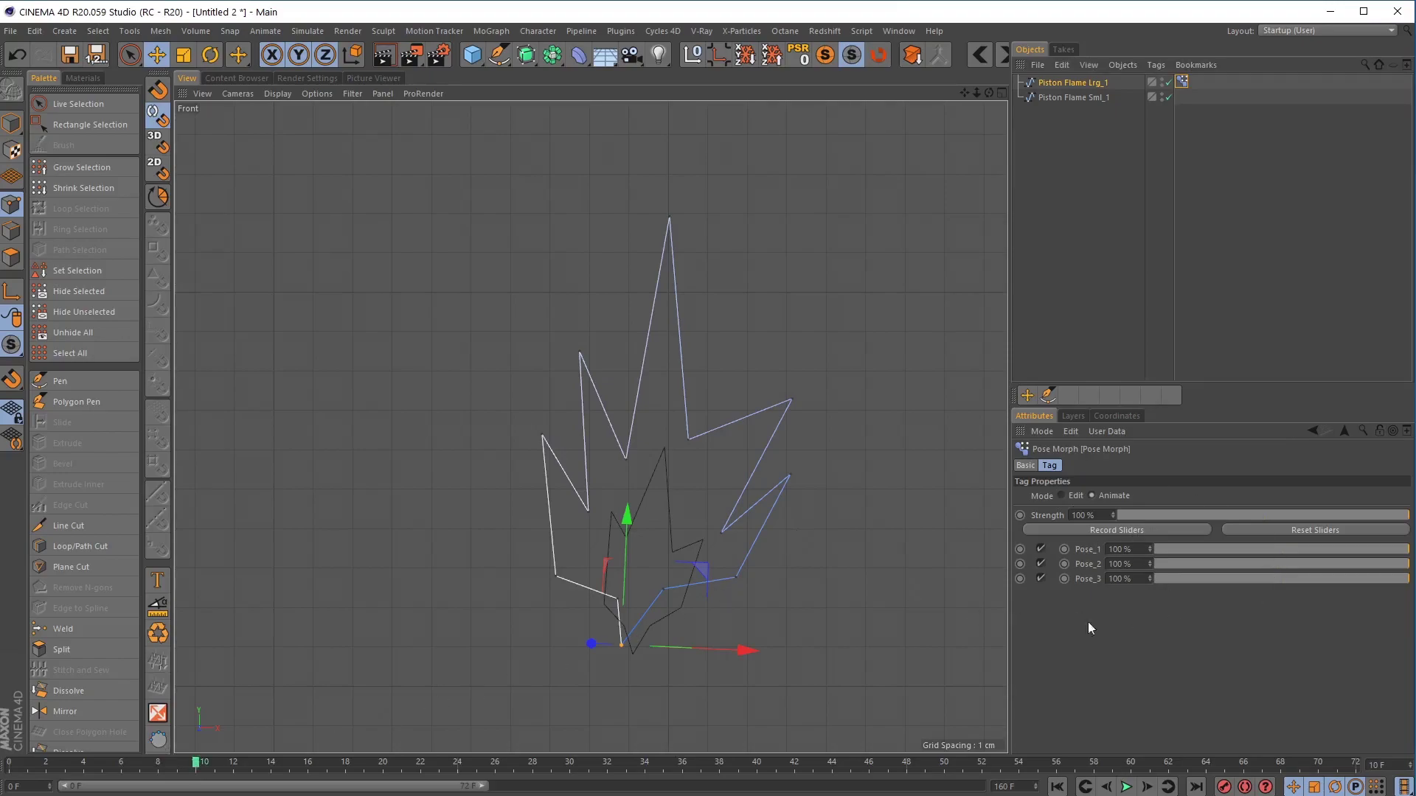
left_click(1104, 530)
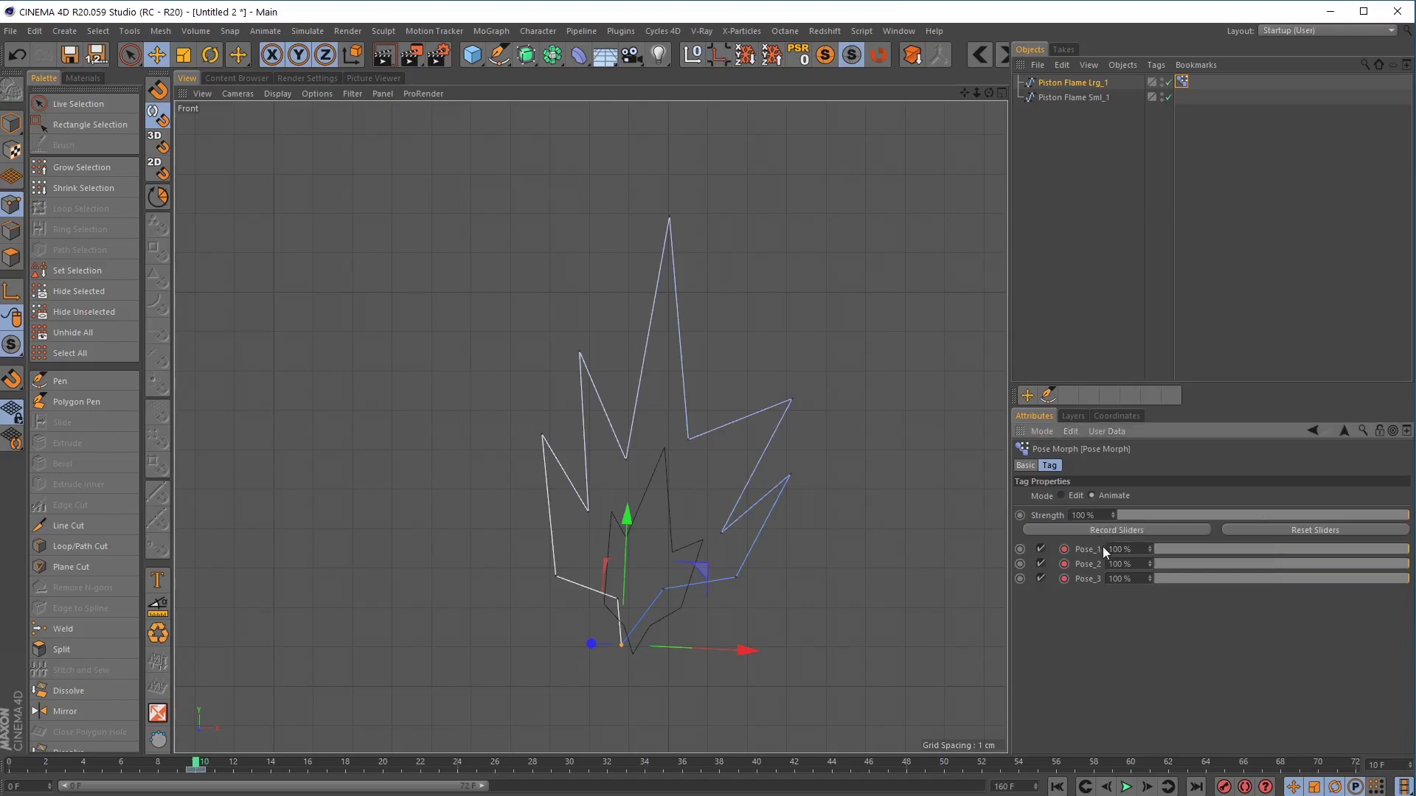
left_click_drag(196, 767, 272, 770)
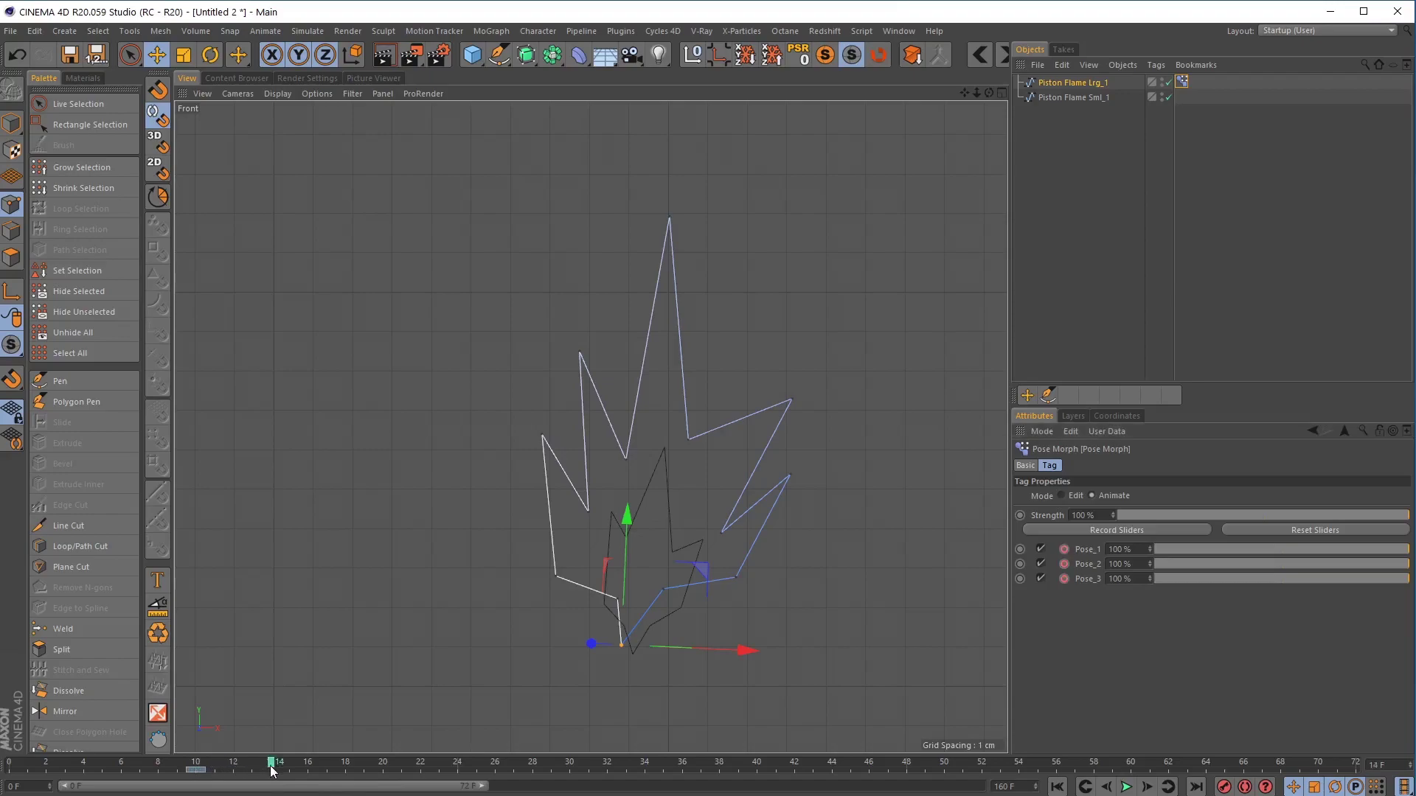
left_click_drag(1359, 550, 1068, 559)
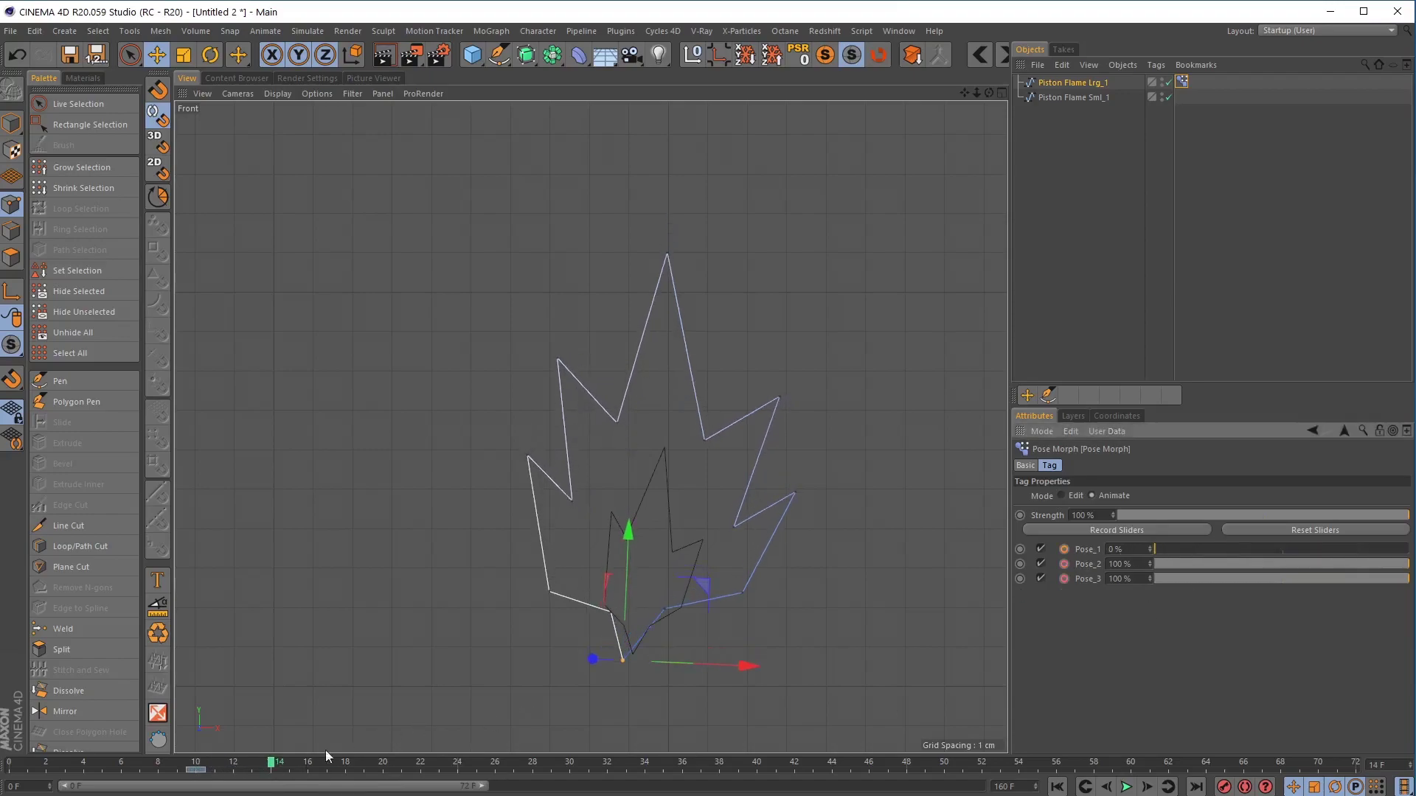
left_click(1064, 549)
key("g")
key("g")
key("g")
key("g")
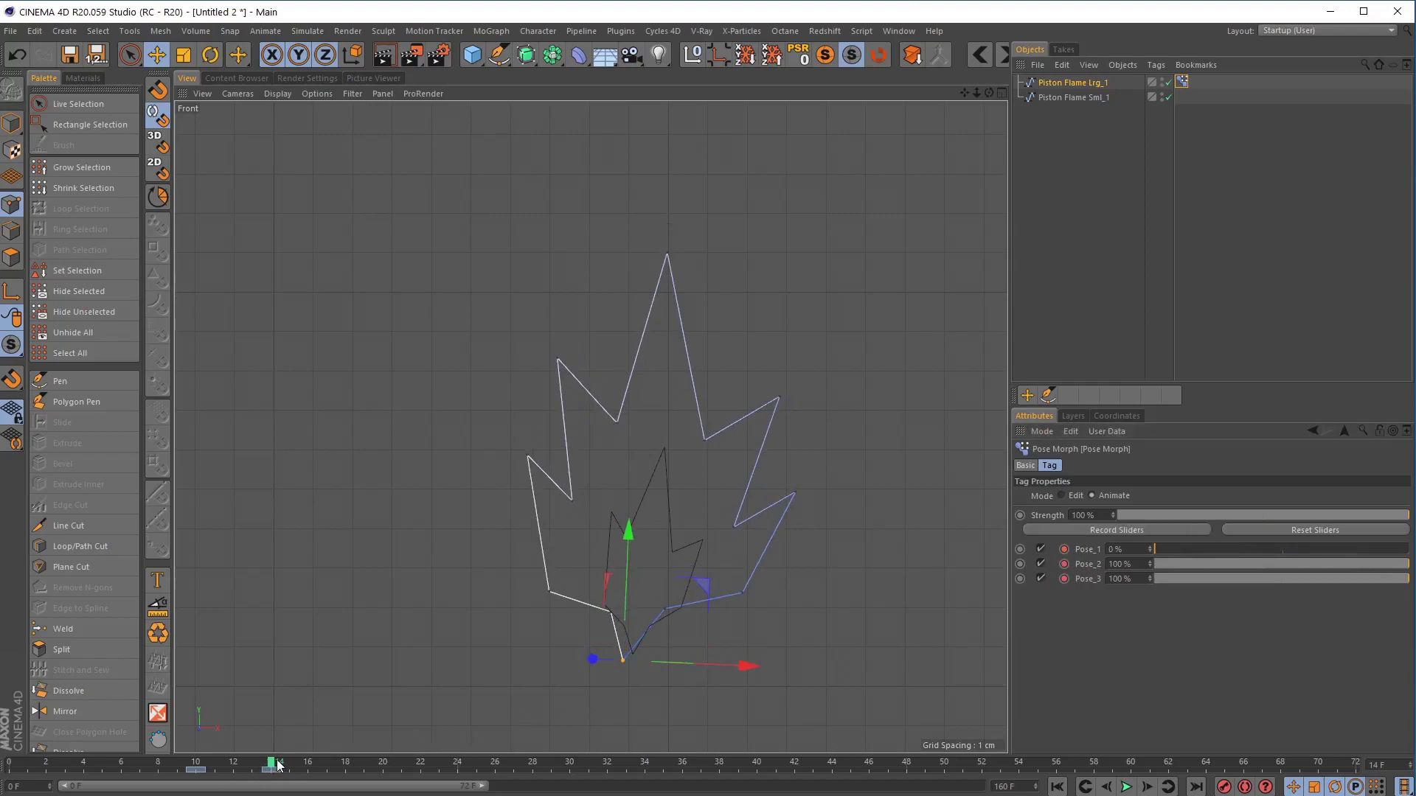
left_click_drag(1356, 567, 1020, 583)
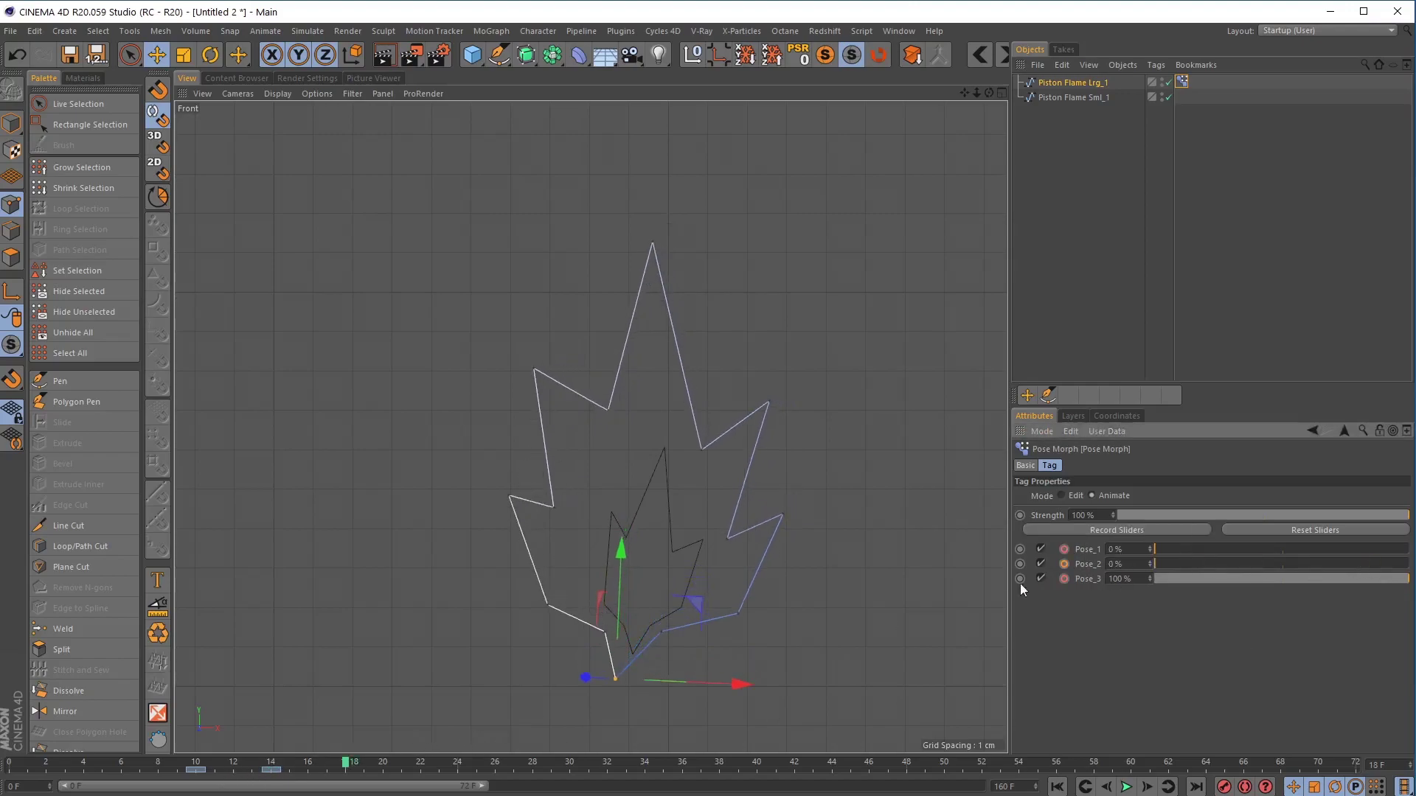
left_click(1064, 564)
Key Pose_3 at 0% at frame 22 and Pose_2 back at 100% at frame 26
left_click_drag(345, 767, 417, 767)
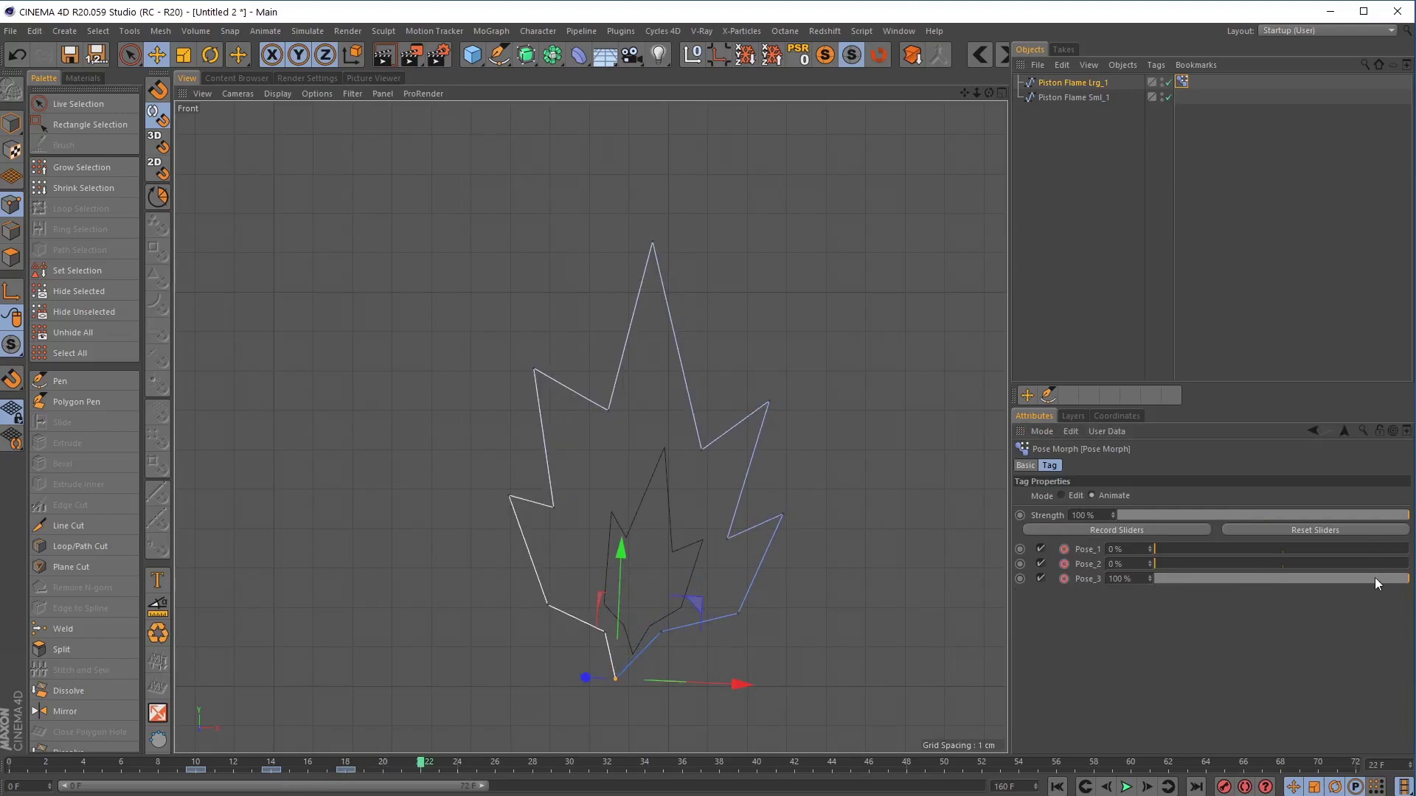
left_click_drag(1374, 578, 1091, 579)
left_click(1063, 579)
left_click_drag(421, 767, 496, 767)
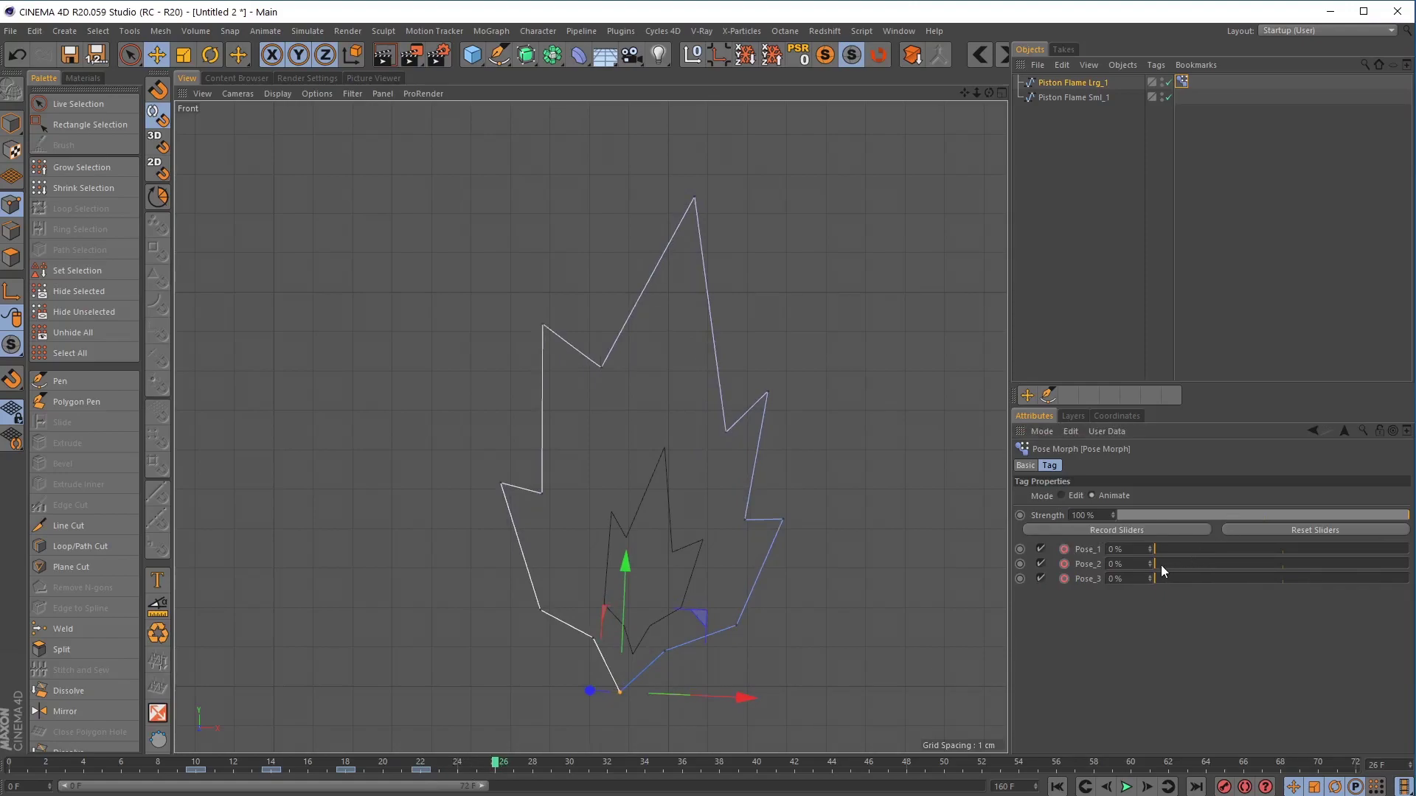
left_click_drag(1160, 565, 1410, 565)
left_click(1183, 529)
Key Pose_1 at 100% at frame 30, and Pose_2 off with Pose_3 on at frame 34
left_click_drag(496, 767, 566, 774)
left_click_drag(1199, 548, 1410, 549)
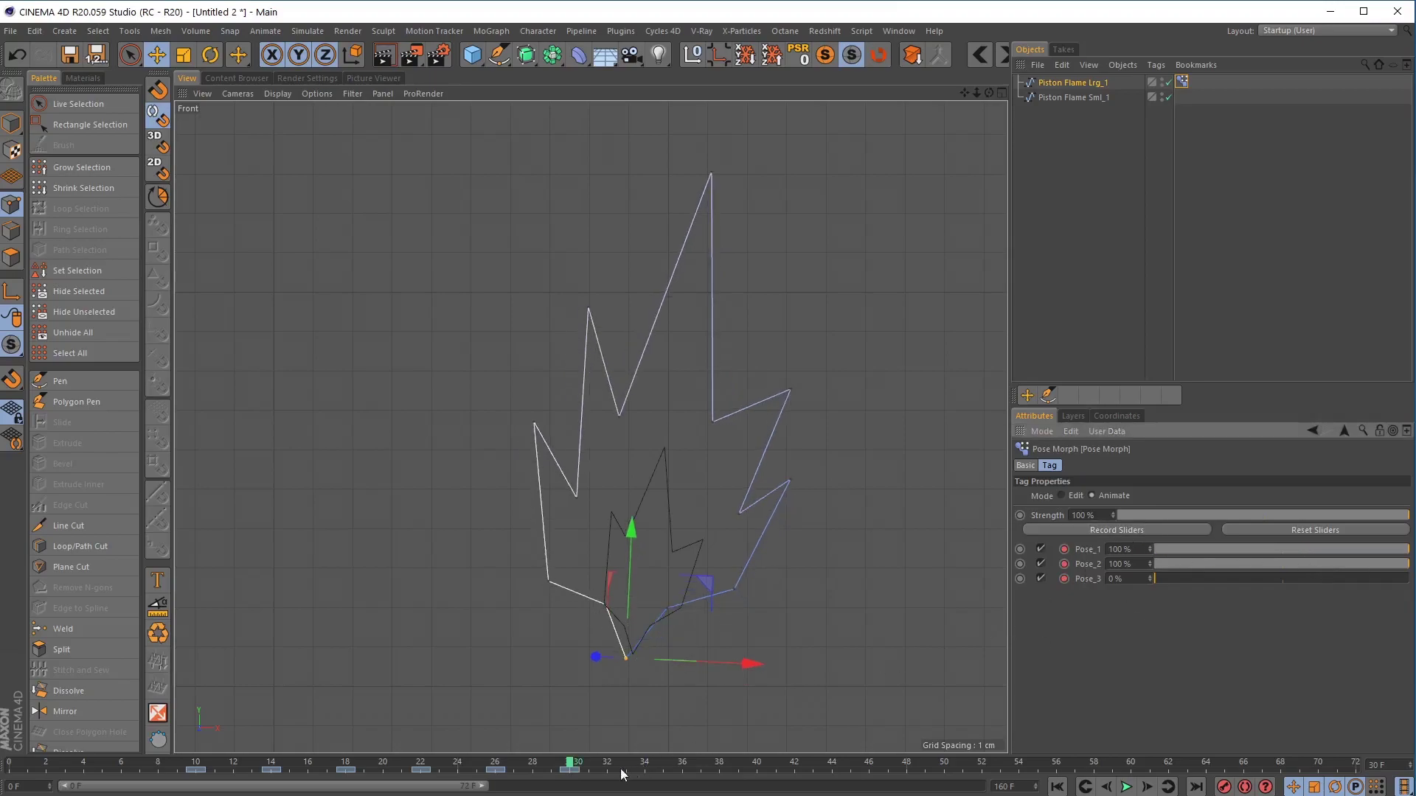
left_click(1134, 531)
key("g")
key("g")
key("g")
key("g")
left_click_drag(1369, 565, 1409, 580)
left_click(1118, 529)
left_click_drag(680, 764, 713, 770)
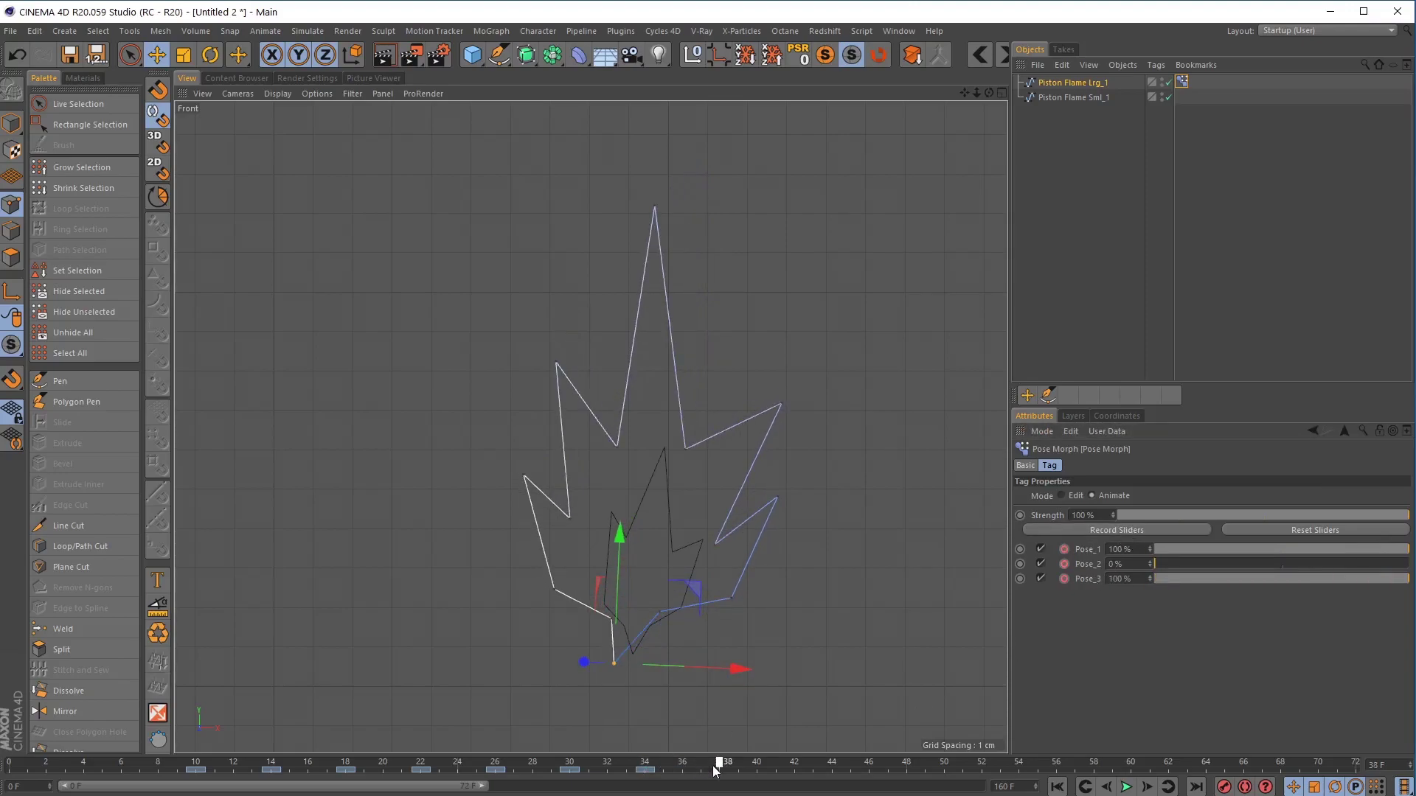
Scrub the flame animation from frame 10 to check the pose morphing
left_click(197, 765)
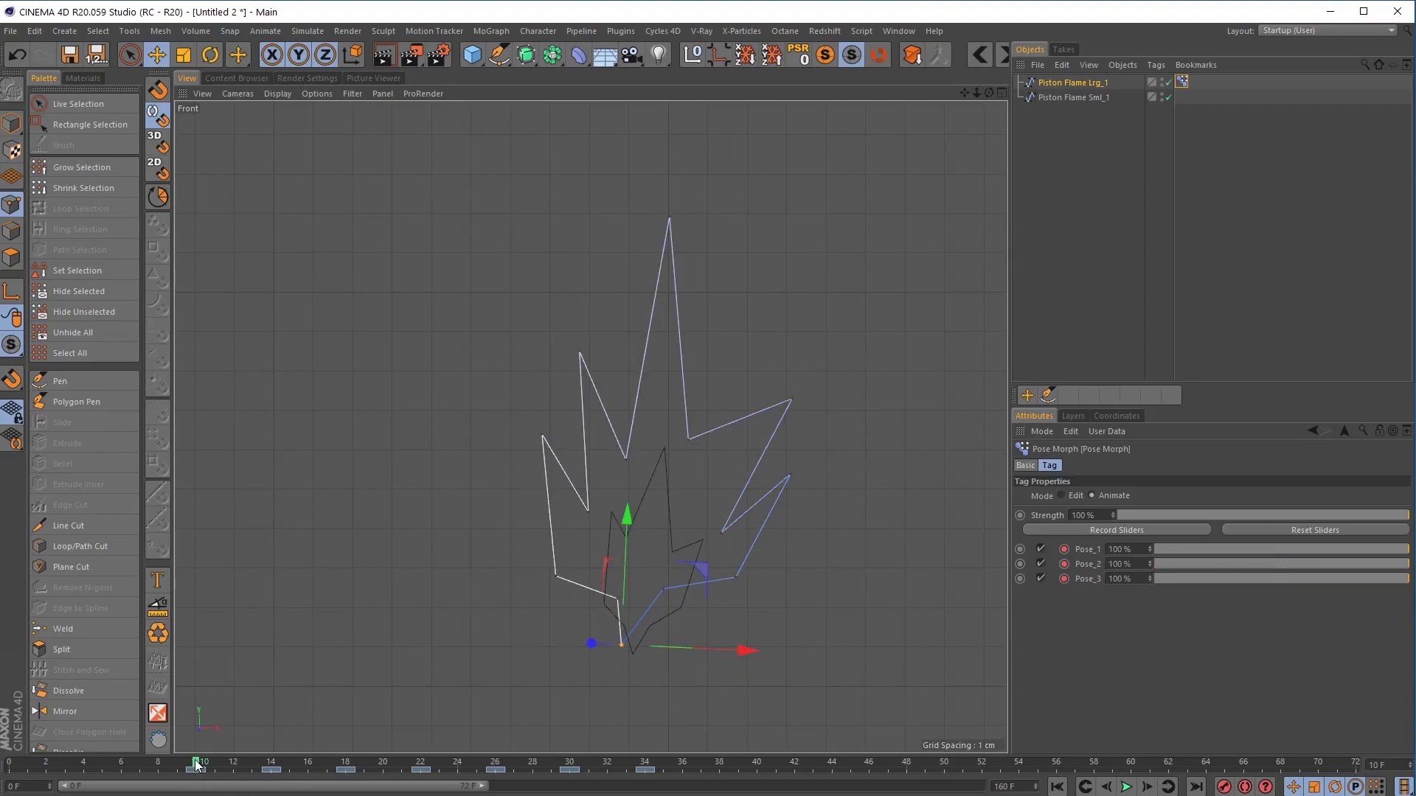
left_click_drag(197, 765, 536, 767)
left_click_drag(641, 764, 757, 767)
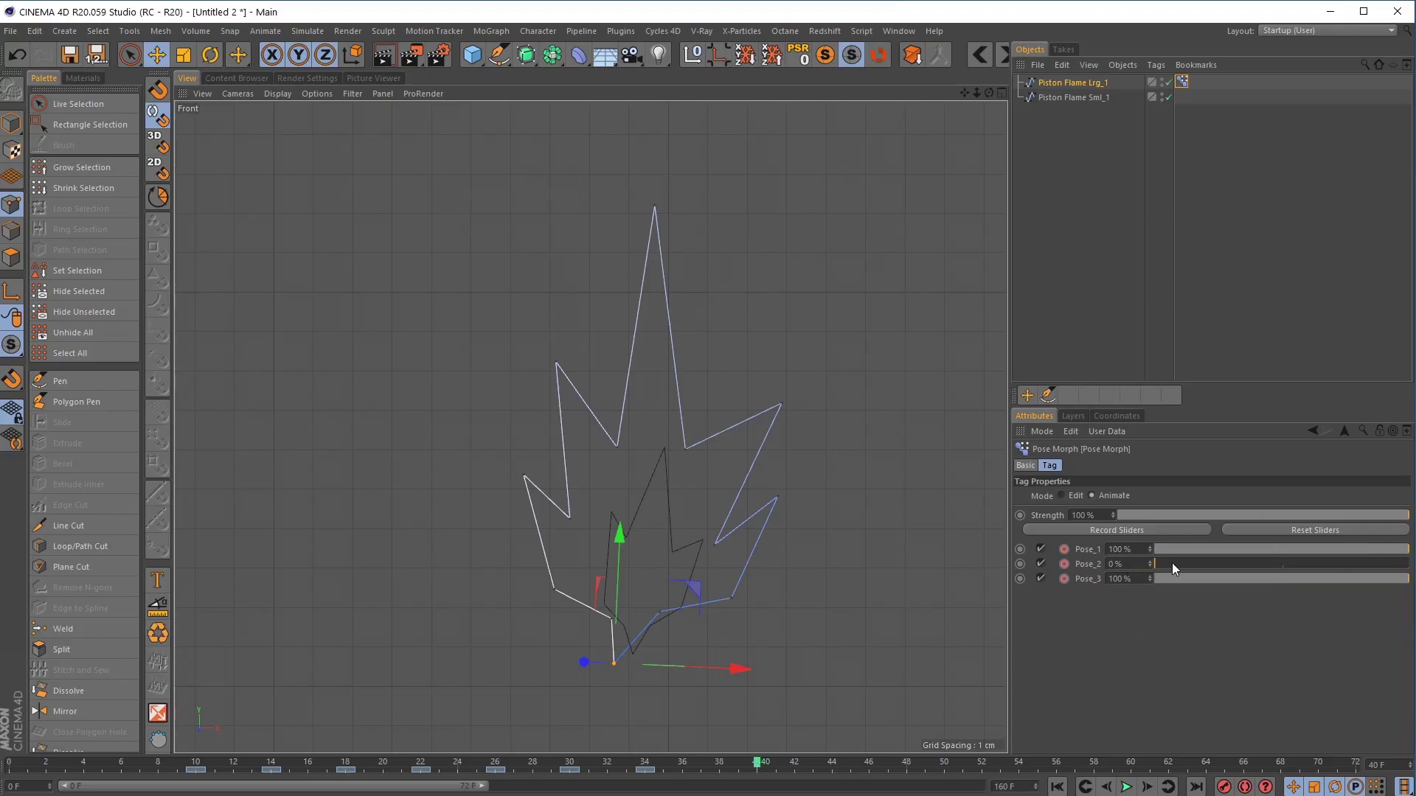
Key all three poses at 100% at frame 40, then move that key to frame 38
left_click_drag(1171, 563, 1404, 563)
left_click(1147, 530)
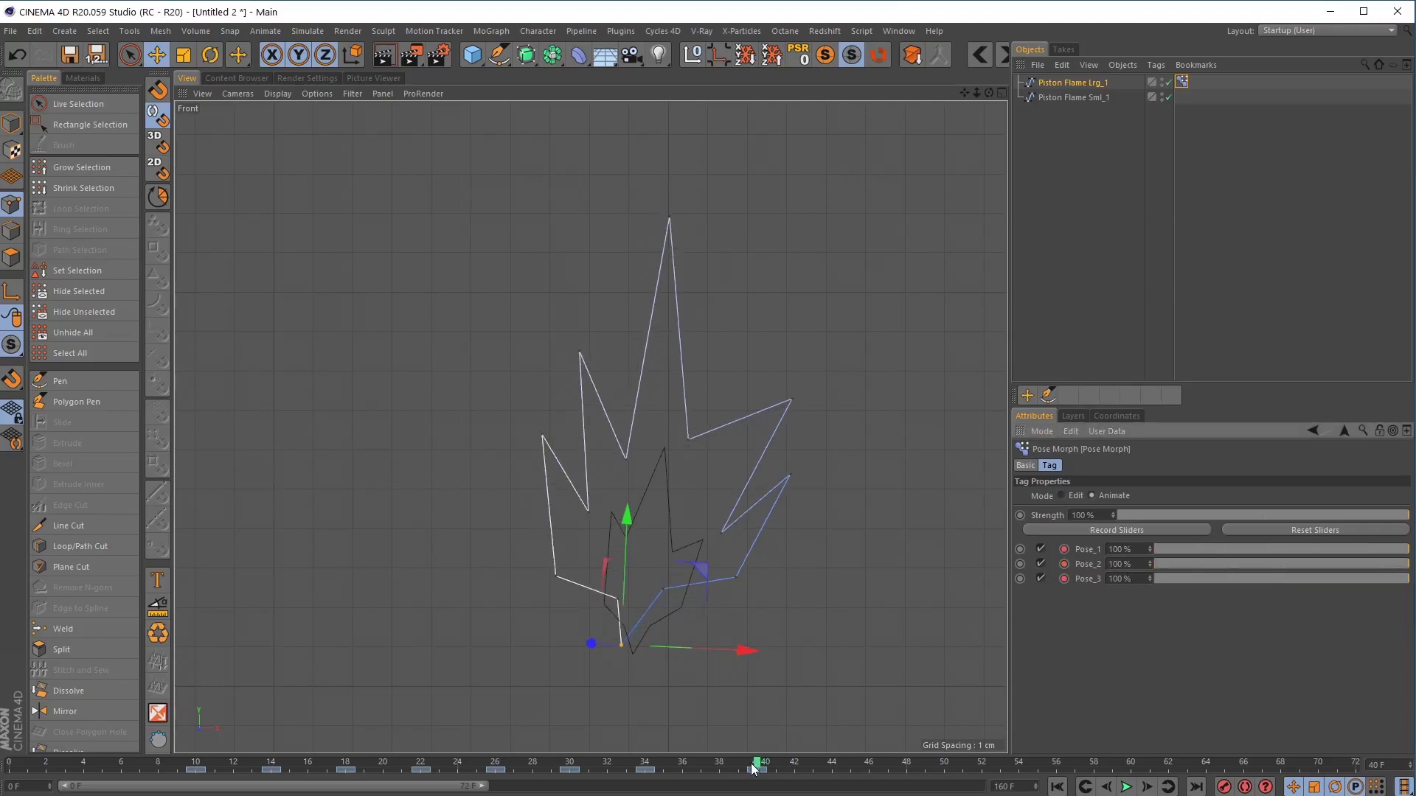
left_click_drag(757, 770, 198, 772)
left_click(197, 770)
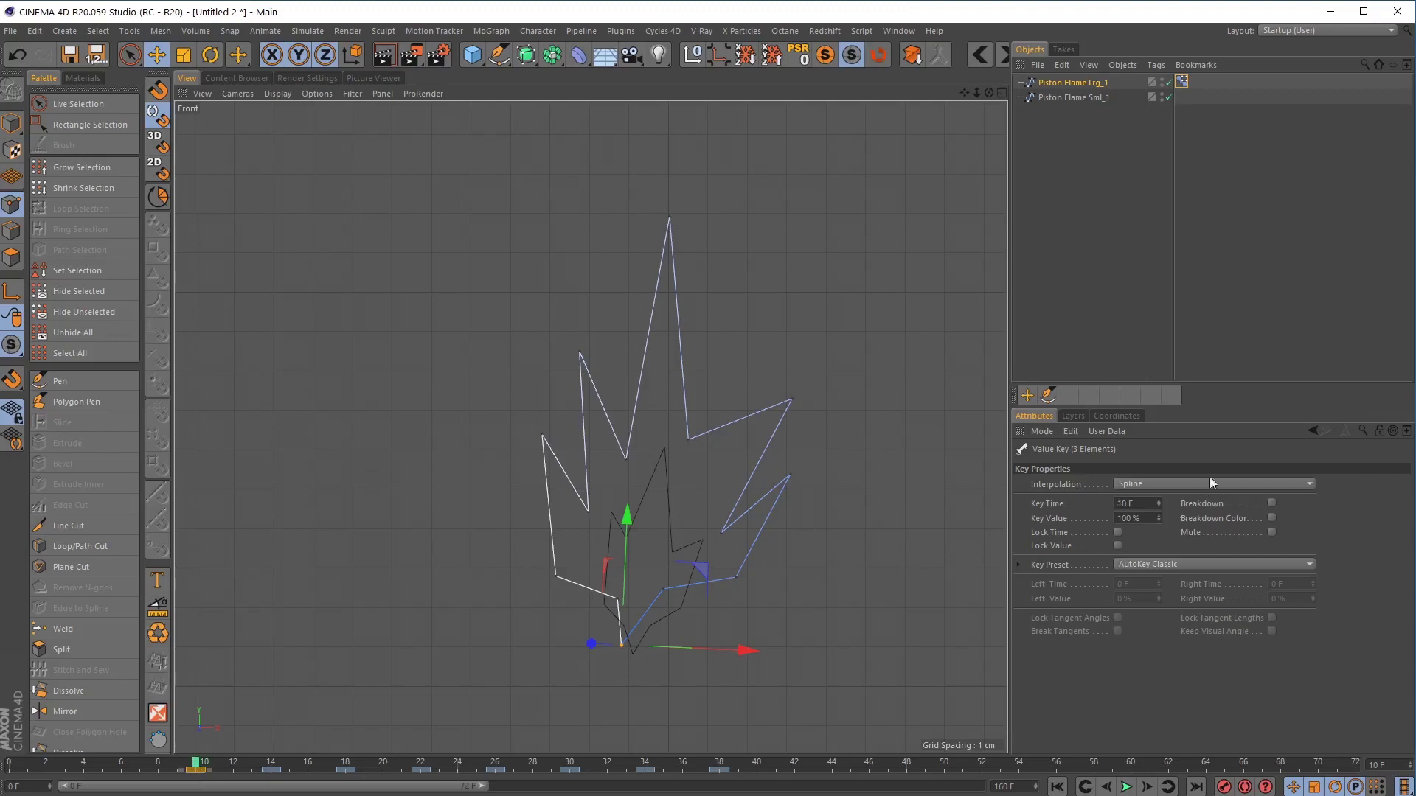
left_click(1181, 82)
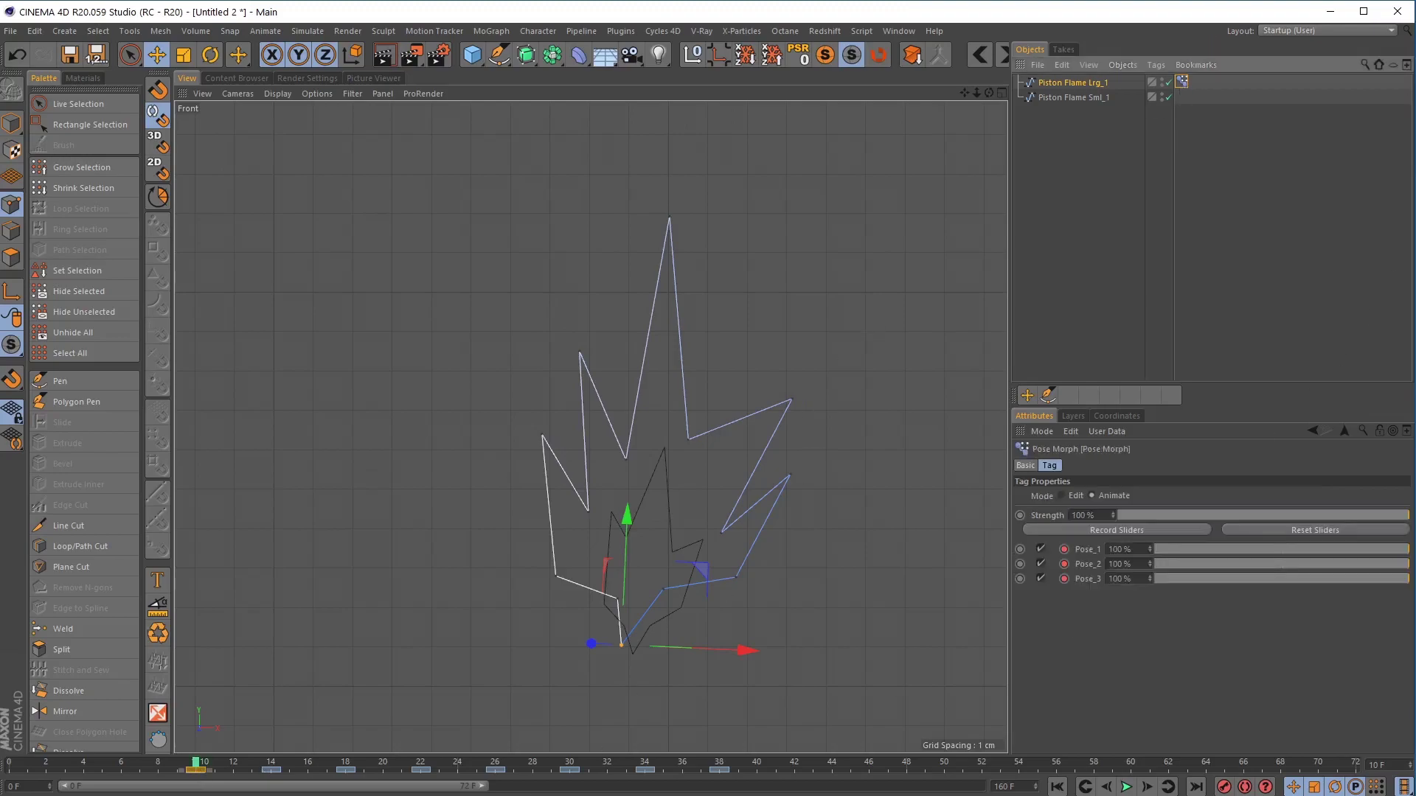
left_click_drag(201, 766, 715, 774)
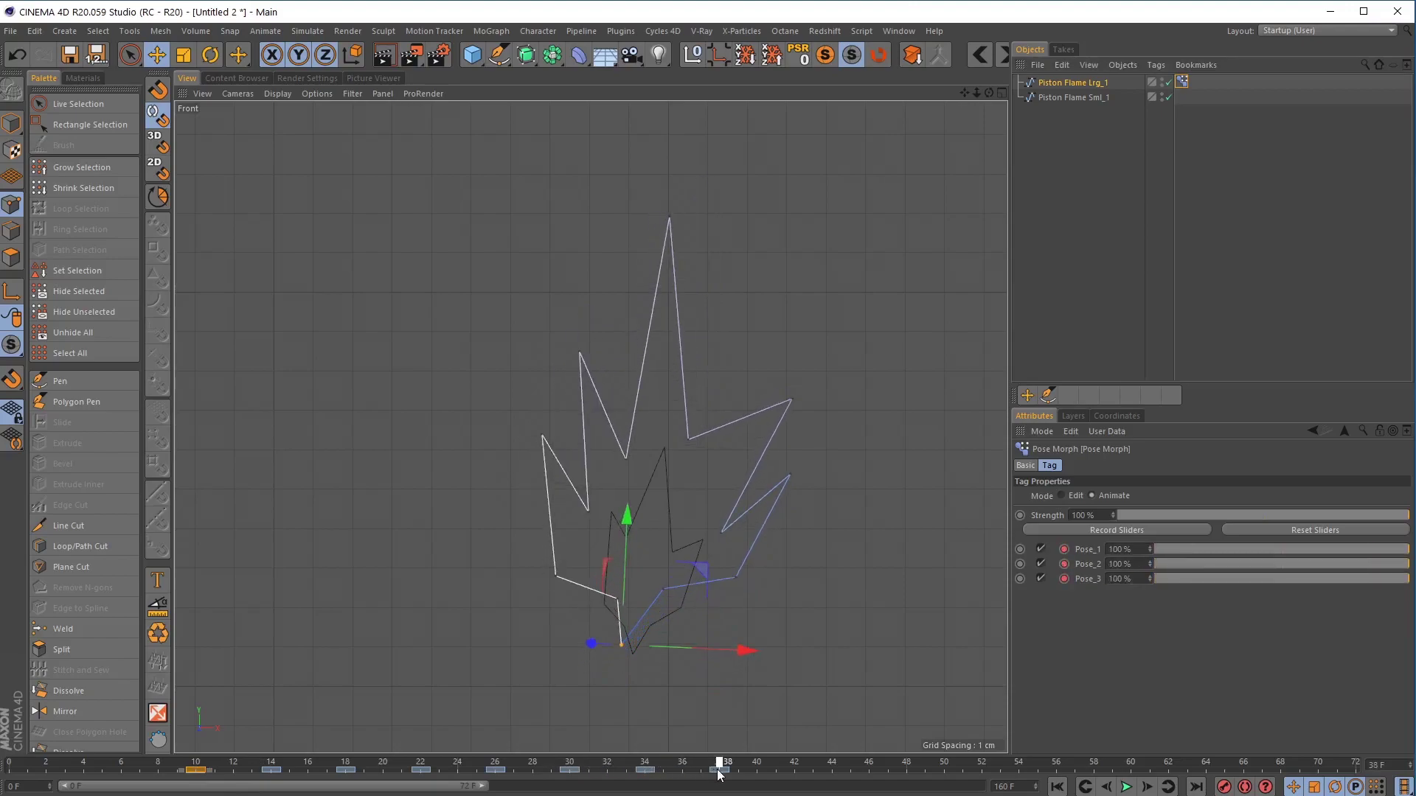
mouse_move(719, 774)
left_mouse_down()
mouse_move(341, 767)
mouse_move(719, 767)
left_mouse_up()
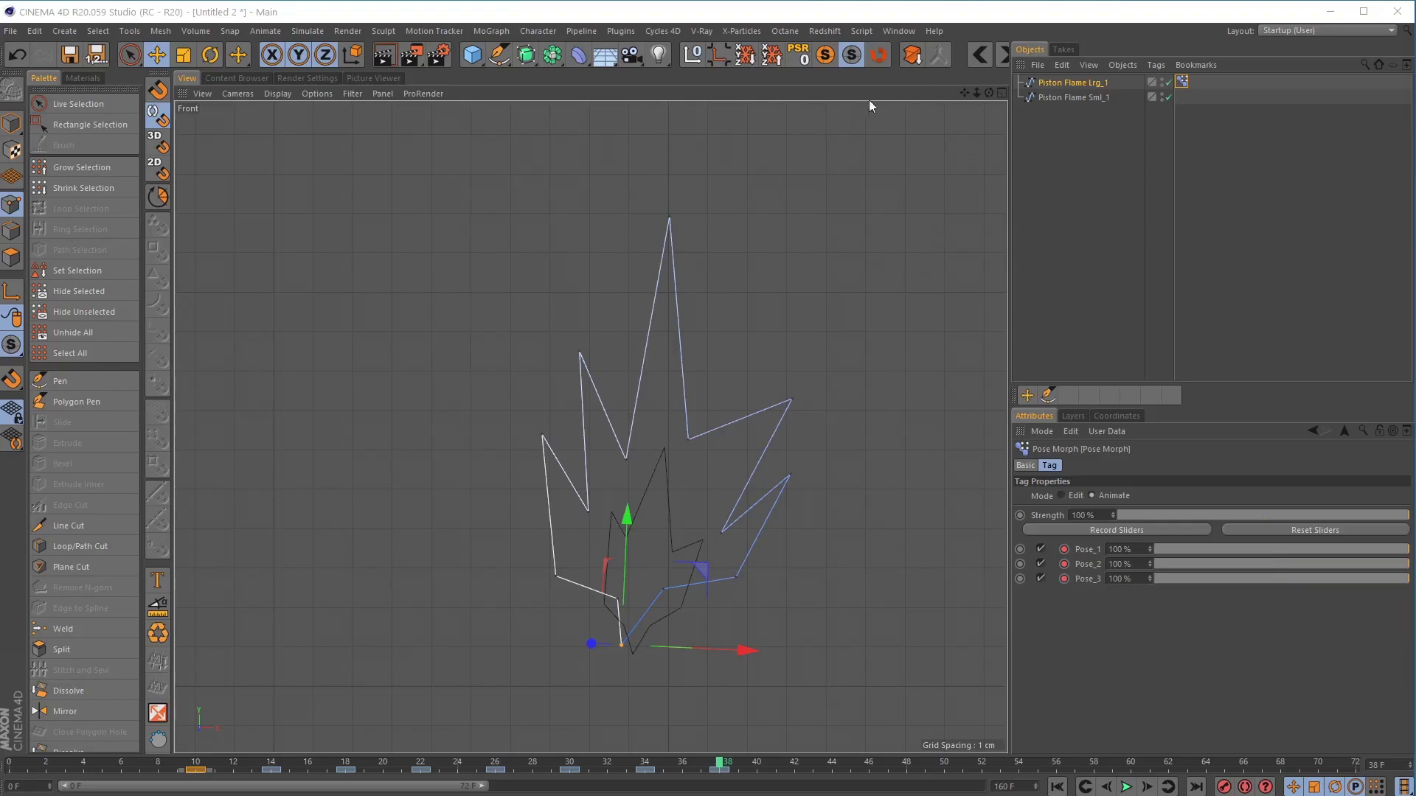
Open the F-Curve Timeline window, place and widen it, and frame all curves
left_click(899, 31)
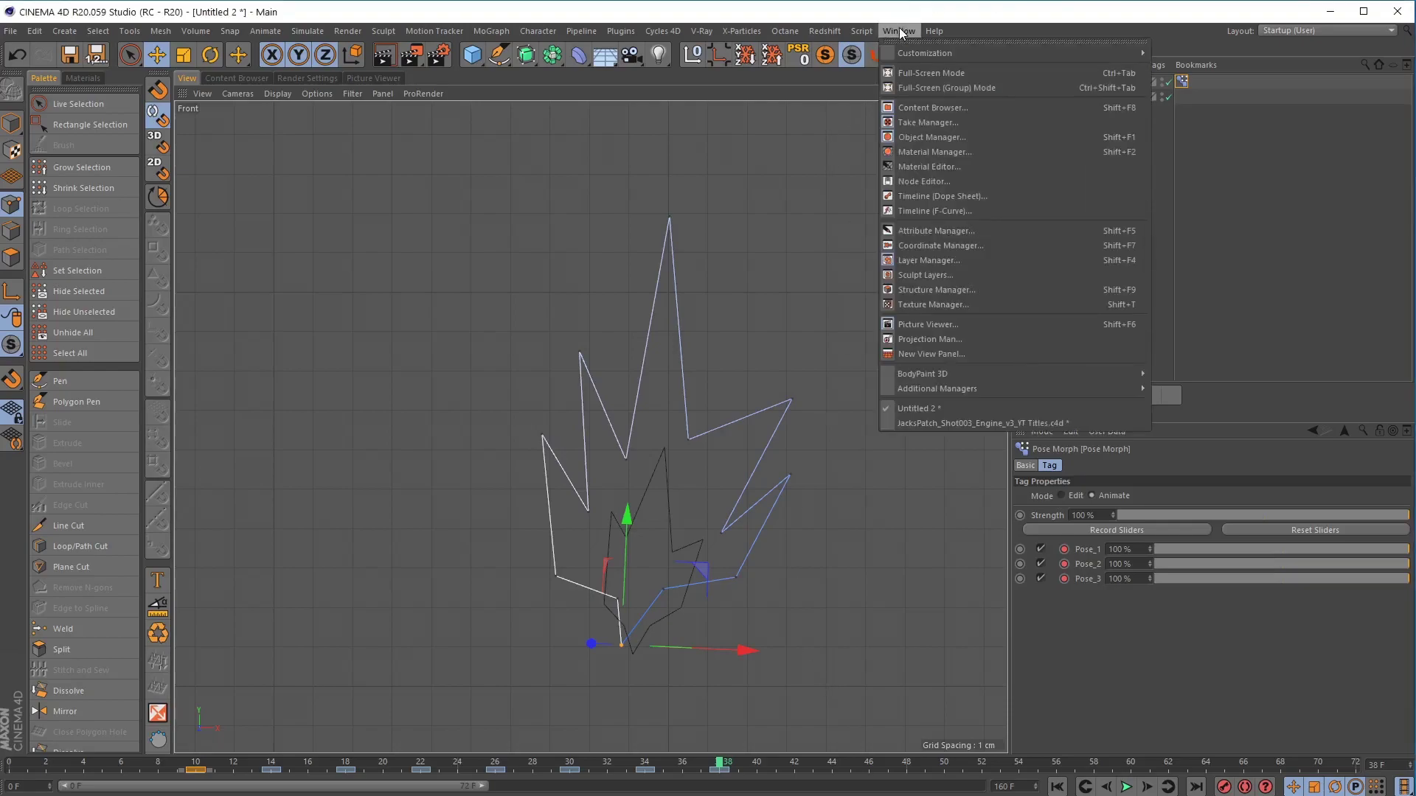
left_click(935, 211)
left_click_drag(1070, 208, 422, 223)
left_click_drag(649, 425, 1412, 425)
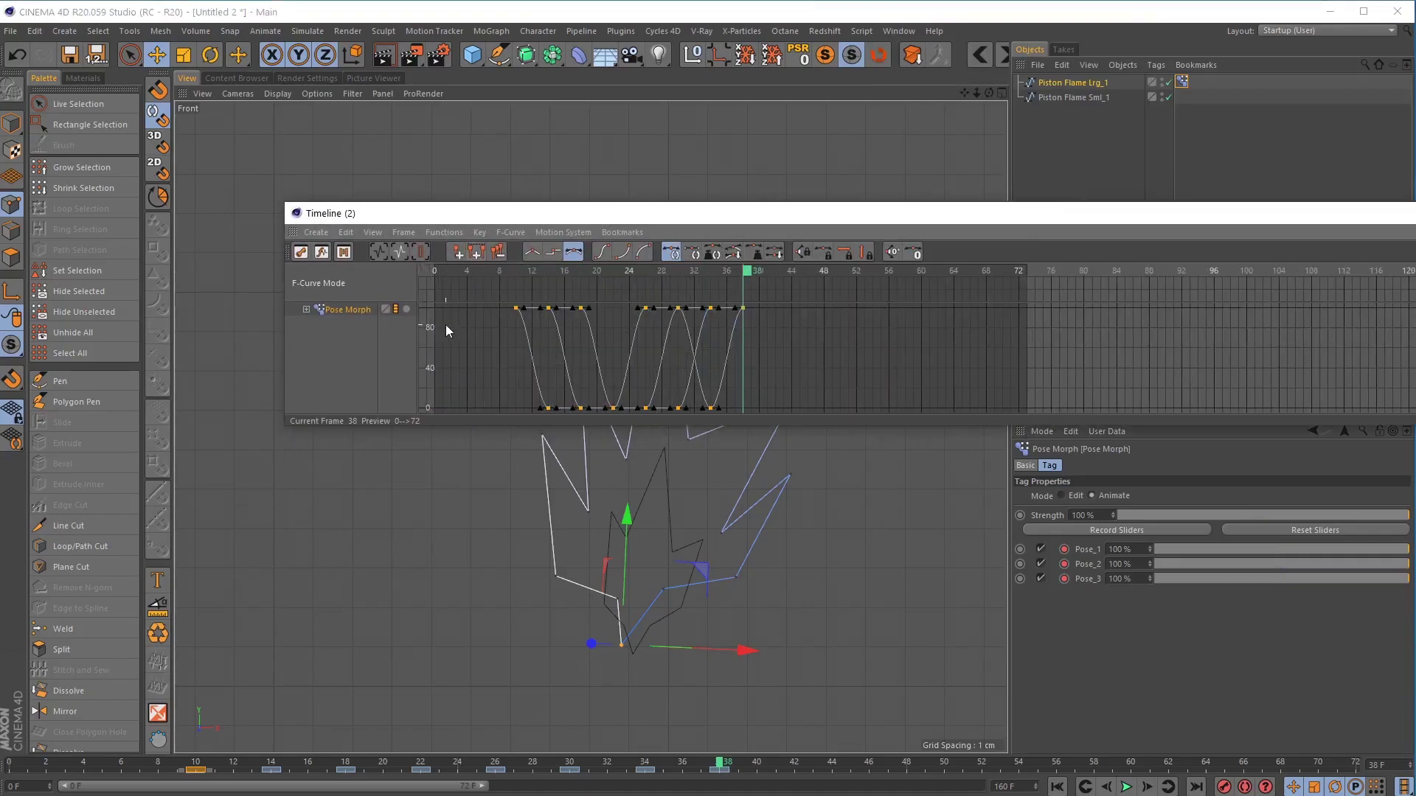
key("h")
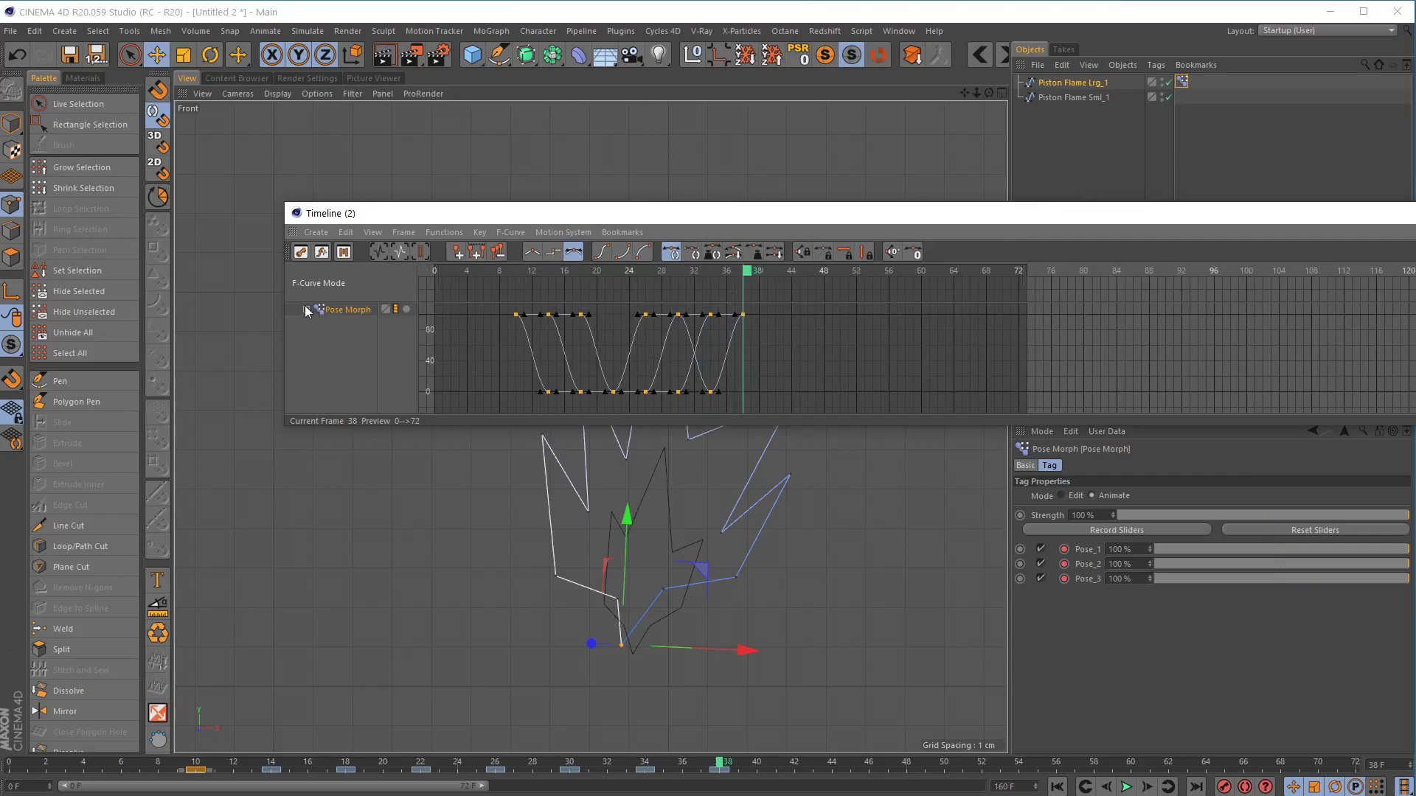
Select the Pose_1–3 Strength tracks, enlarge the graph, and extend the preview range to 160
left_click(306, 310)
left_click_drag(344, 334, 344, 322)
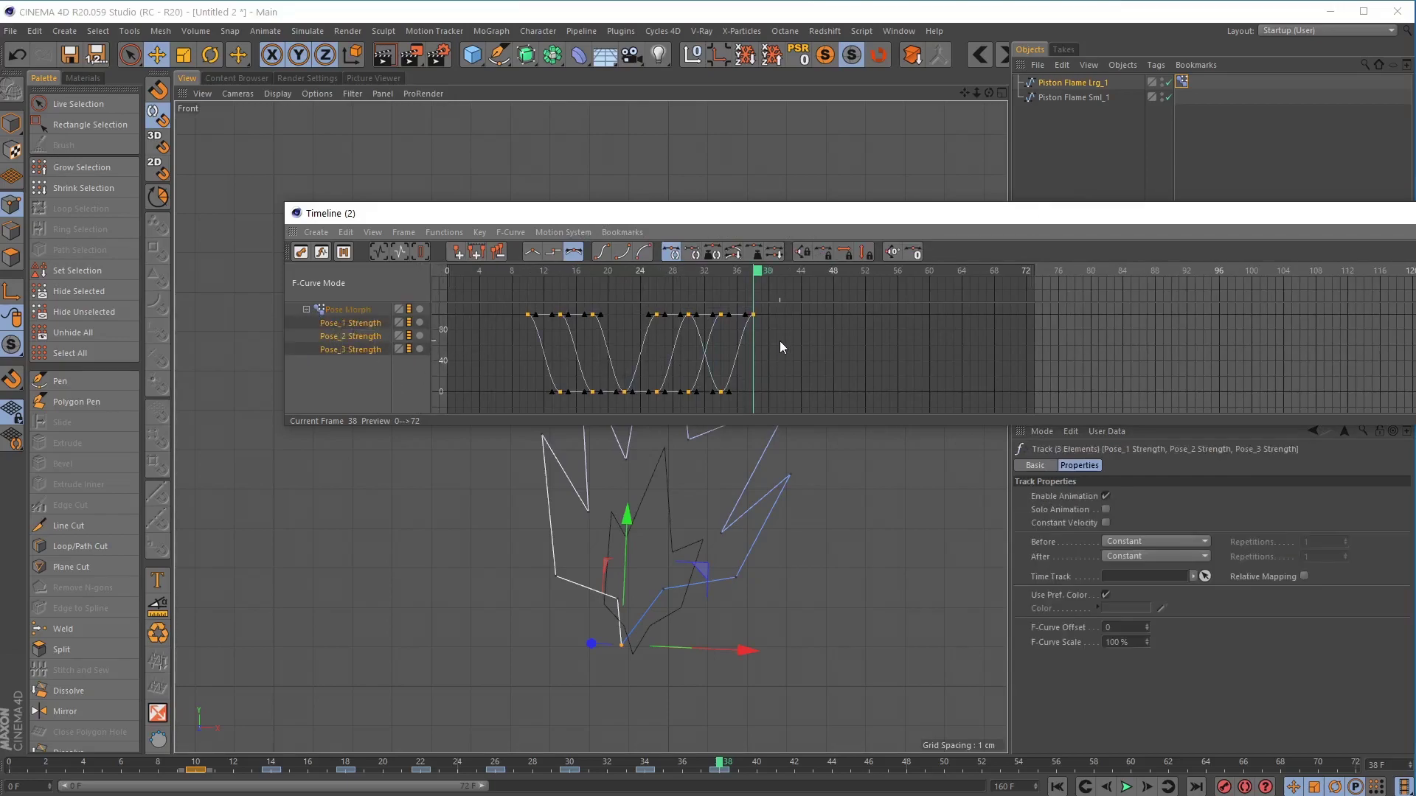
left_click_drag(803, 219, 807, 134)
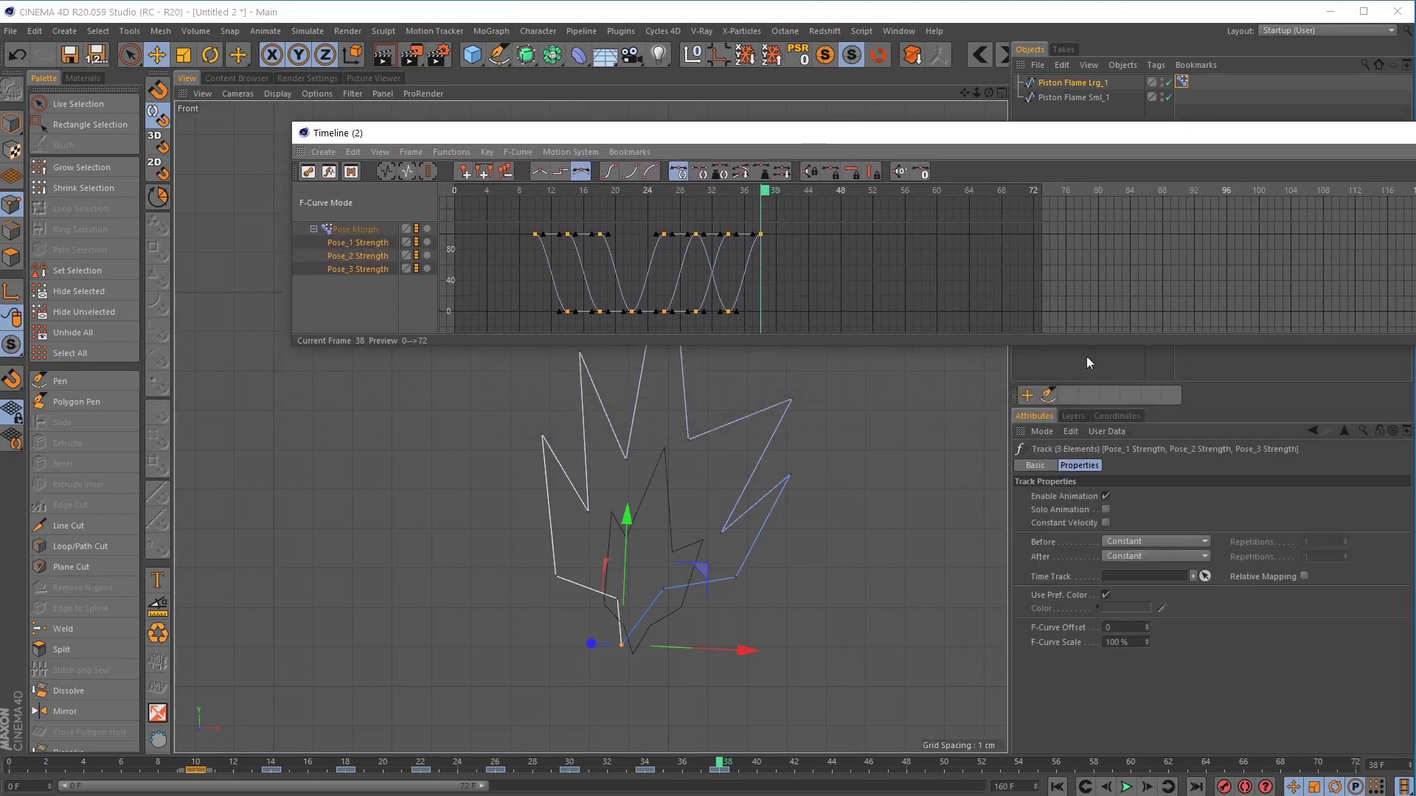
left_click_drag(1057, 345, 1060, 544)
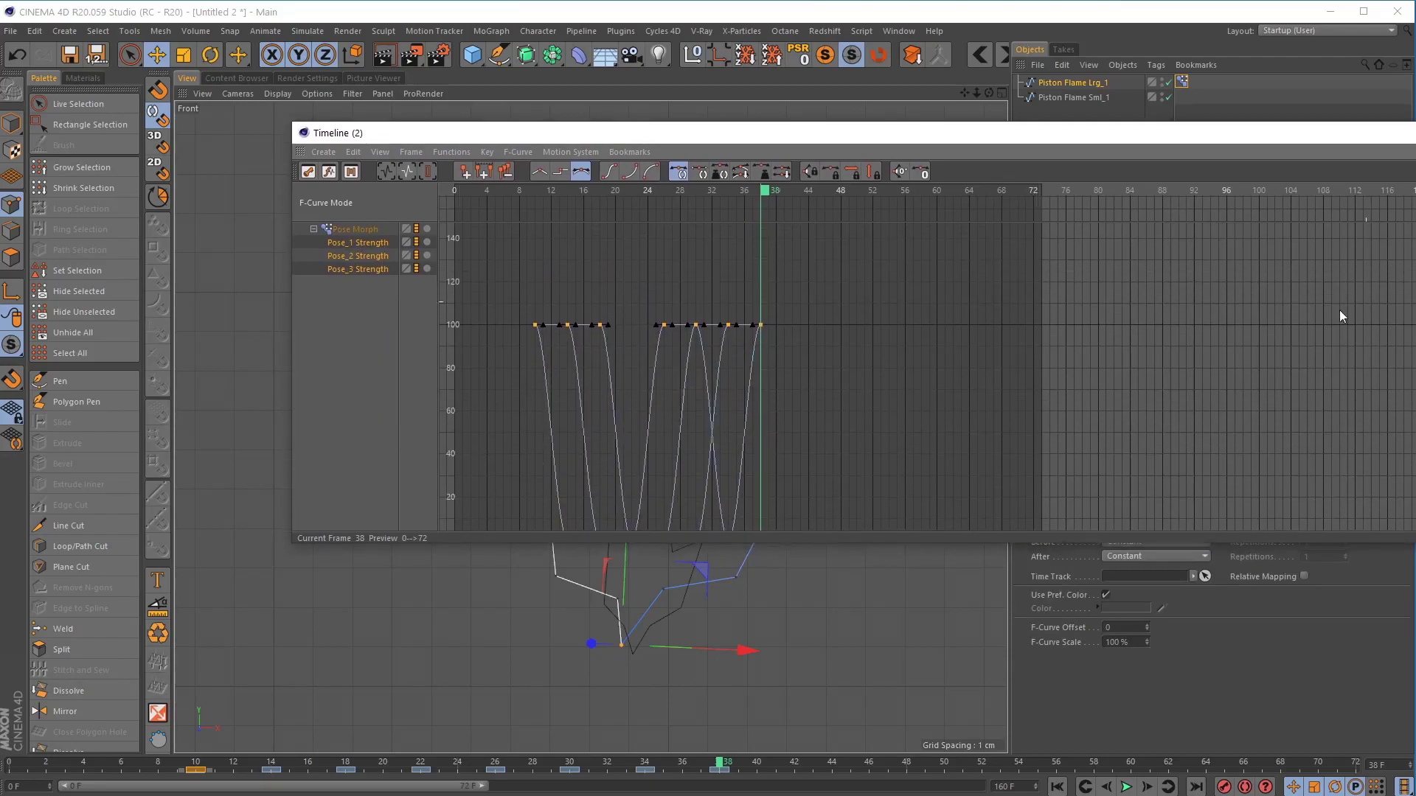
right_click_drag(1151, 200, 1152, 201, "alt")
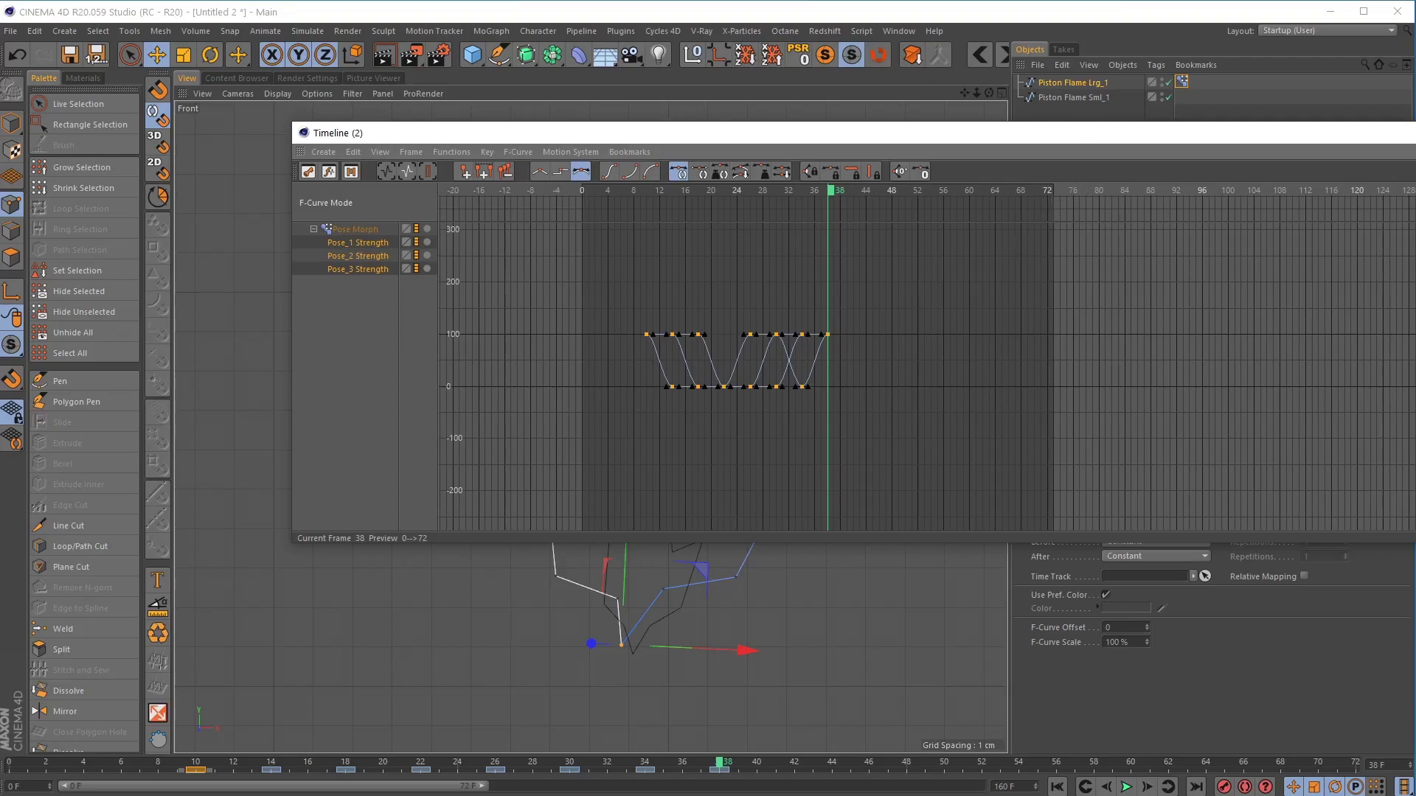
left_click_drag(482, 786, 979, 786)
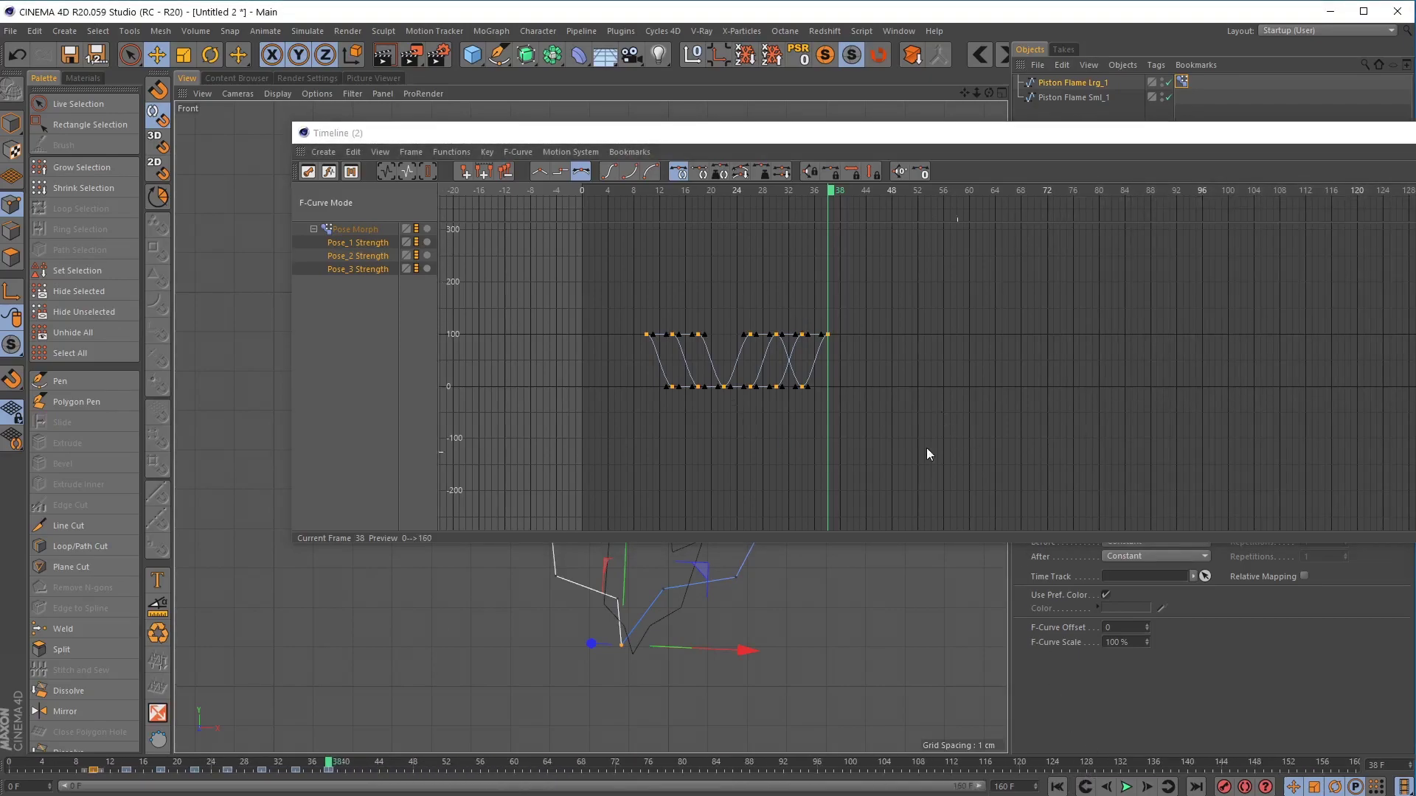
Select all pose curve keys and the Pose_1–3 Strength tracks to show their Track Properties
left_click(912, 126)
left_click_drag(914, 132, 767, 78)
left_click_drag(619, 314, 450, 243)
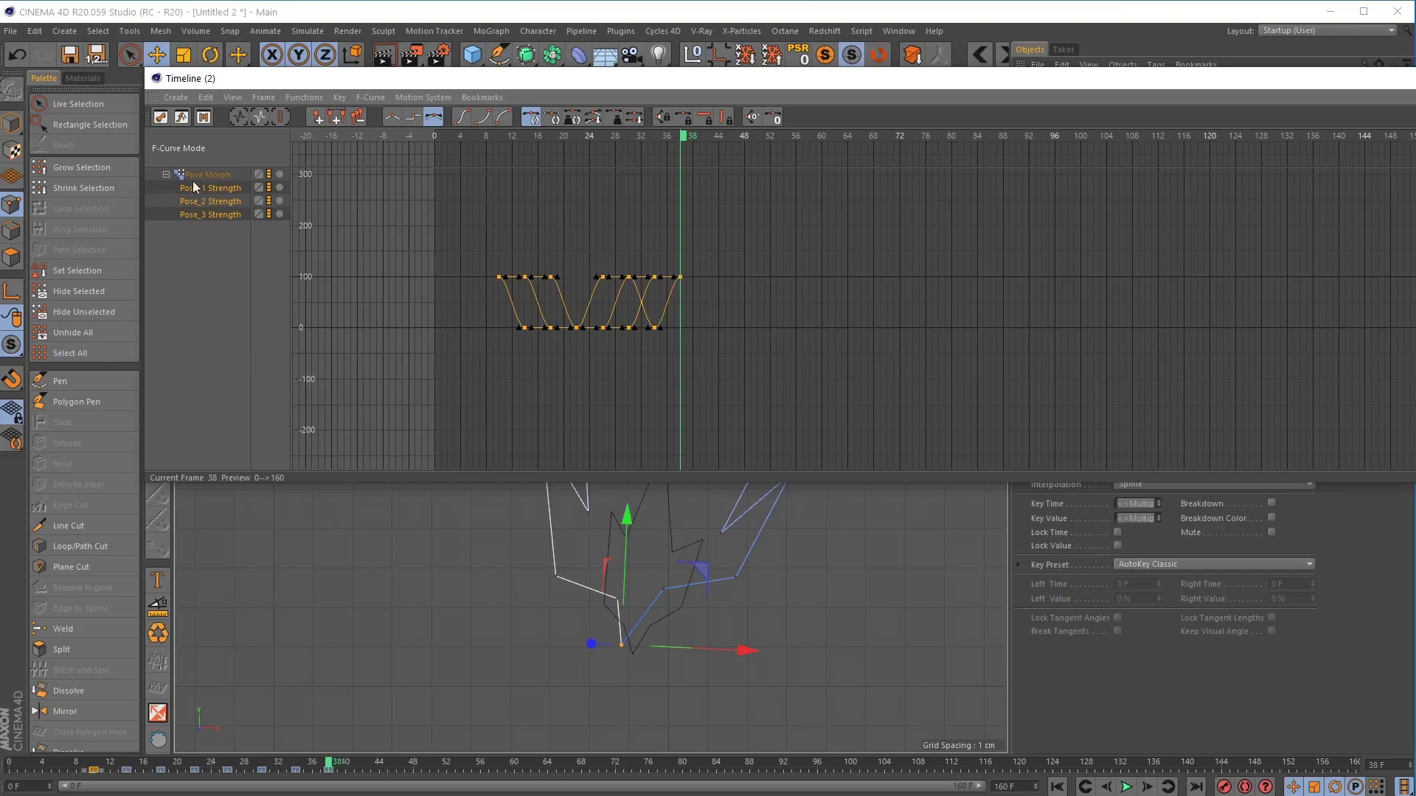
left_click(232, 250)
left_click_drag(200, 186, 235, 221)
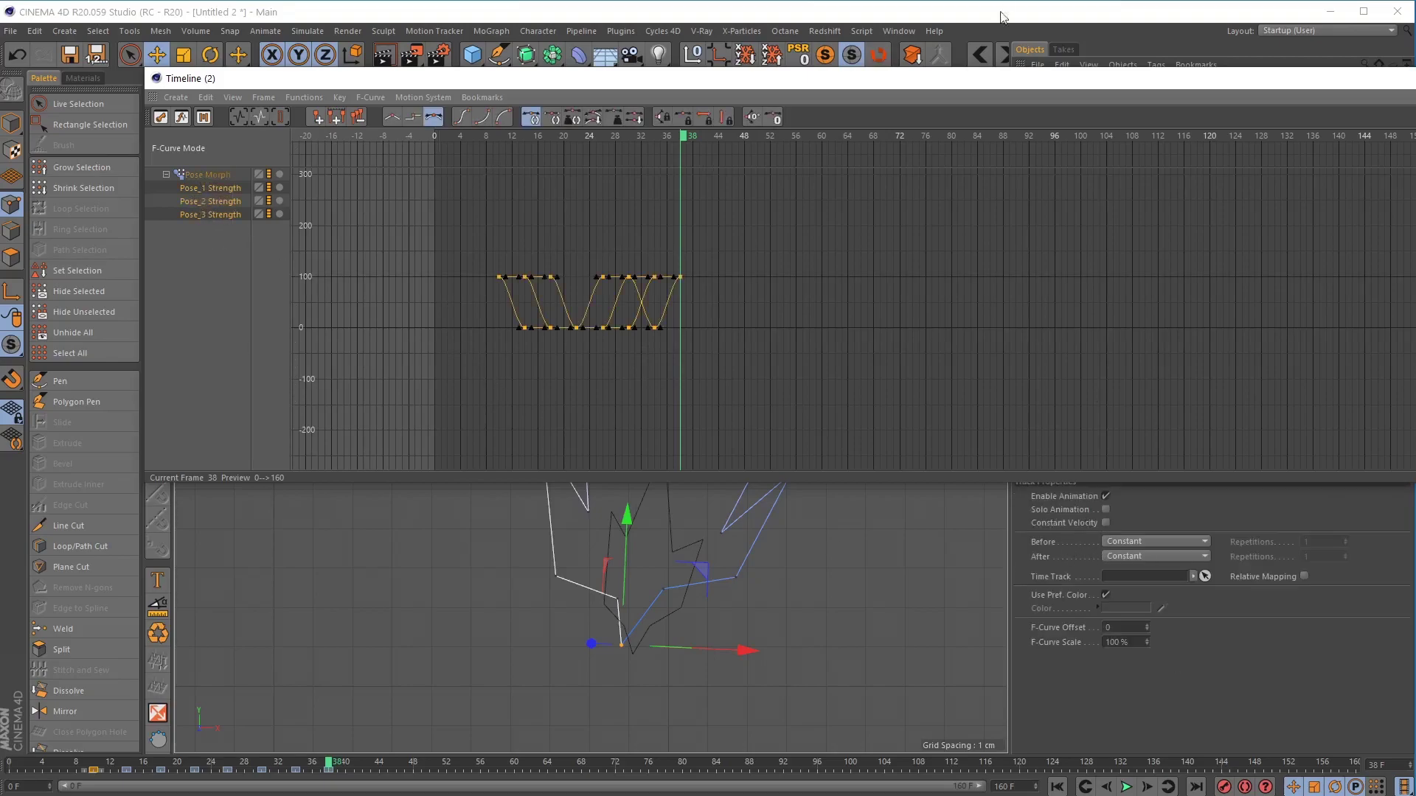
left_click_drag(953, 82, 927, 30)
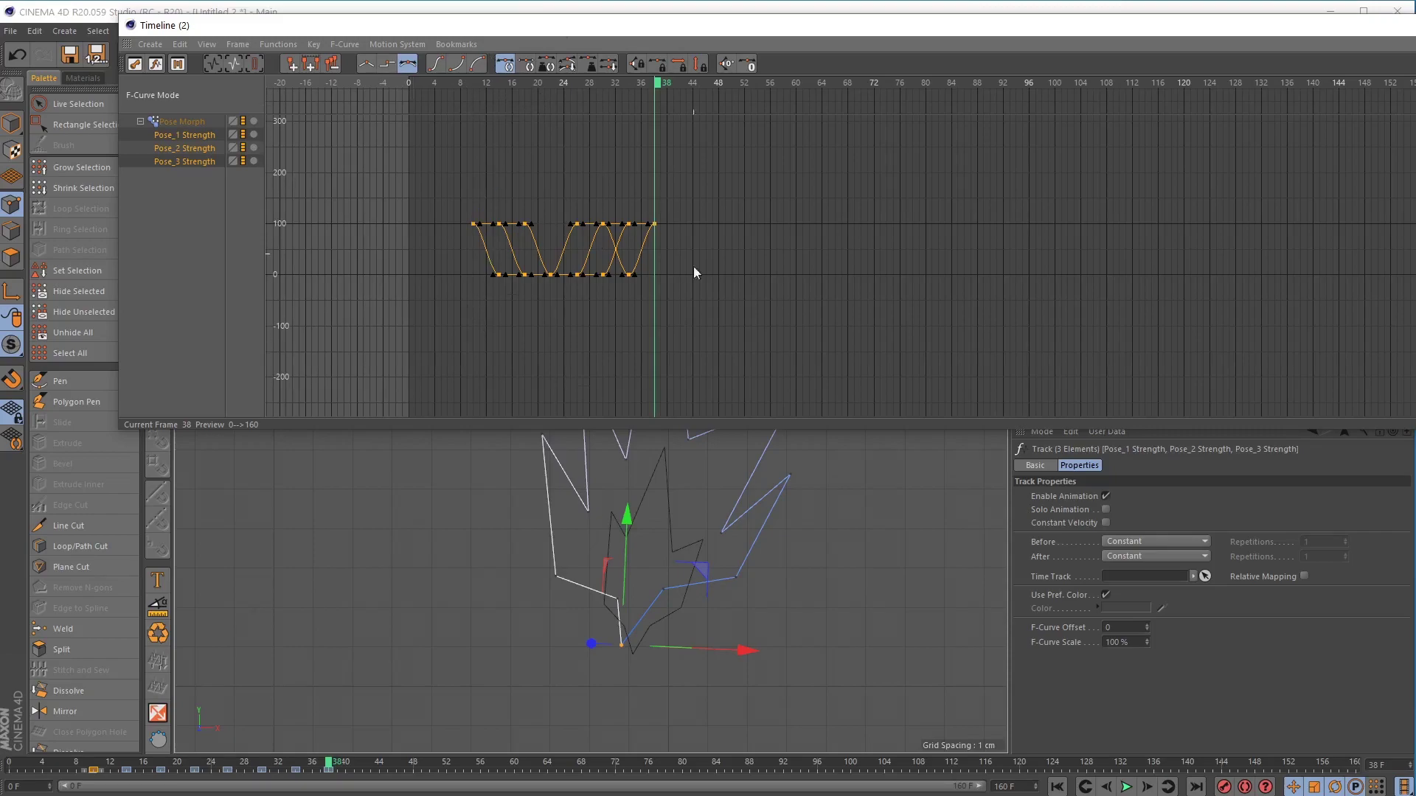
Set the pose curves' Before behaviour to Repeat with 3 repetitions
left_click(1126, 542)
left_click(1135, 599)
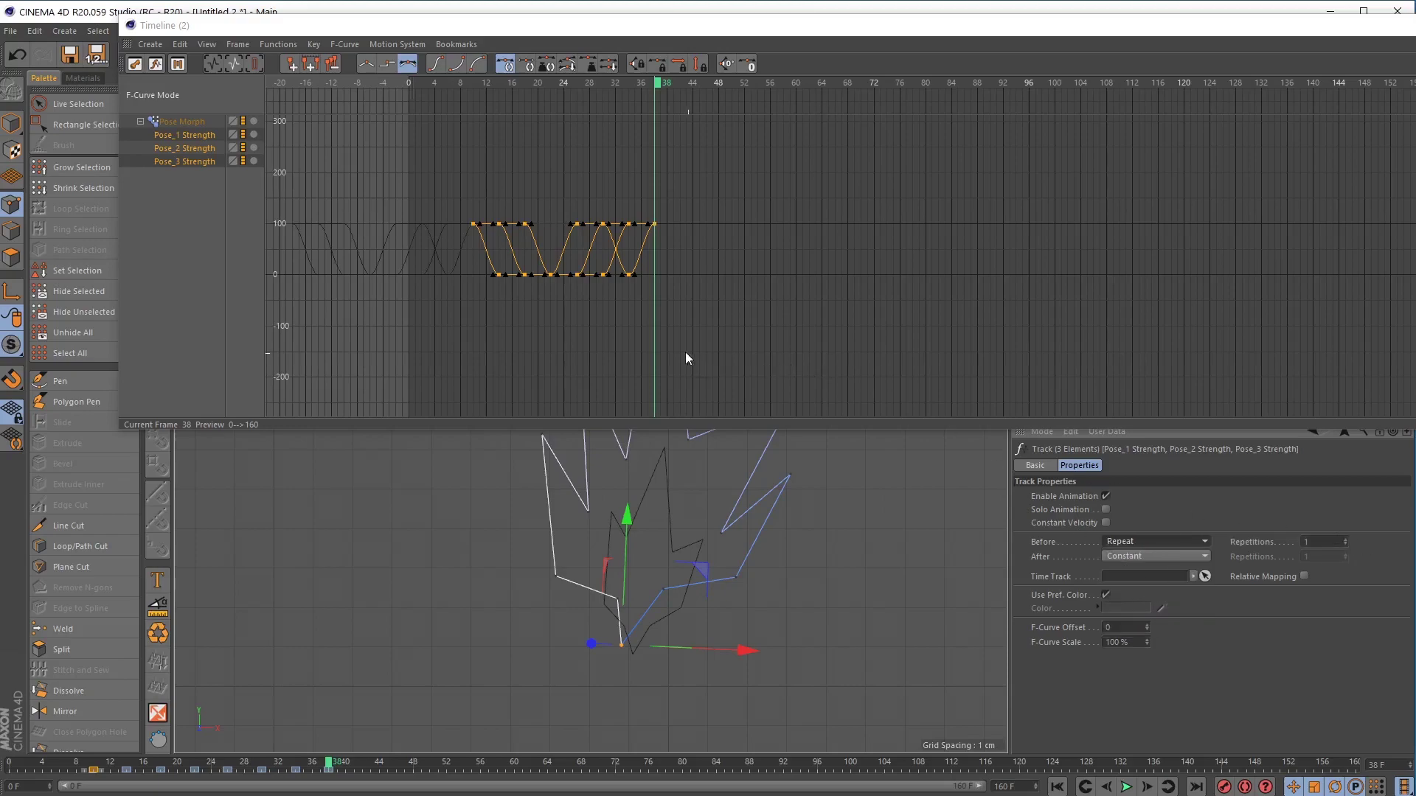
middle_click_drag(588, 322, 775, 277)
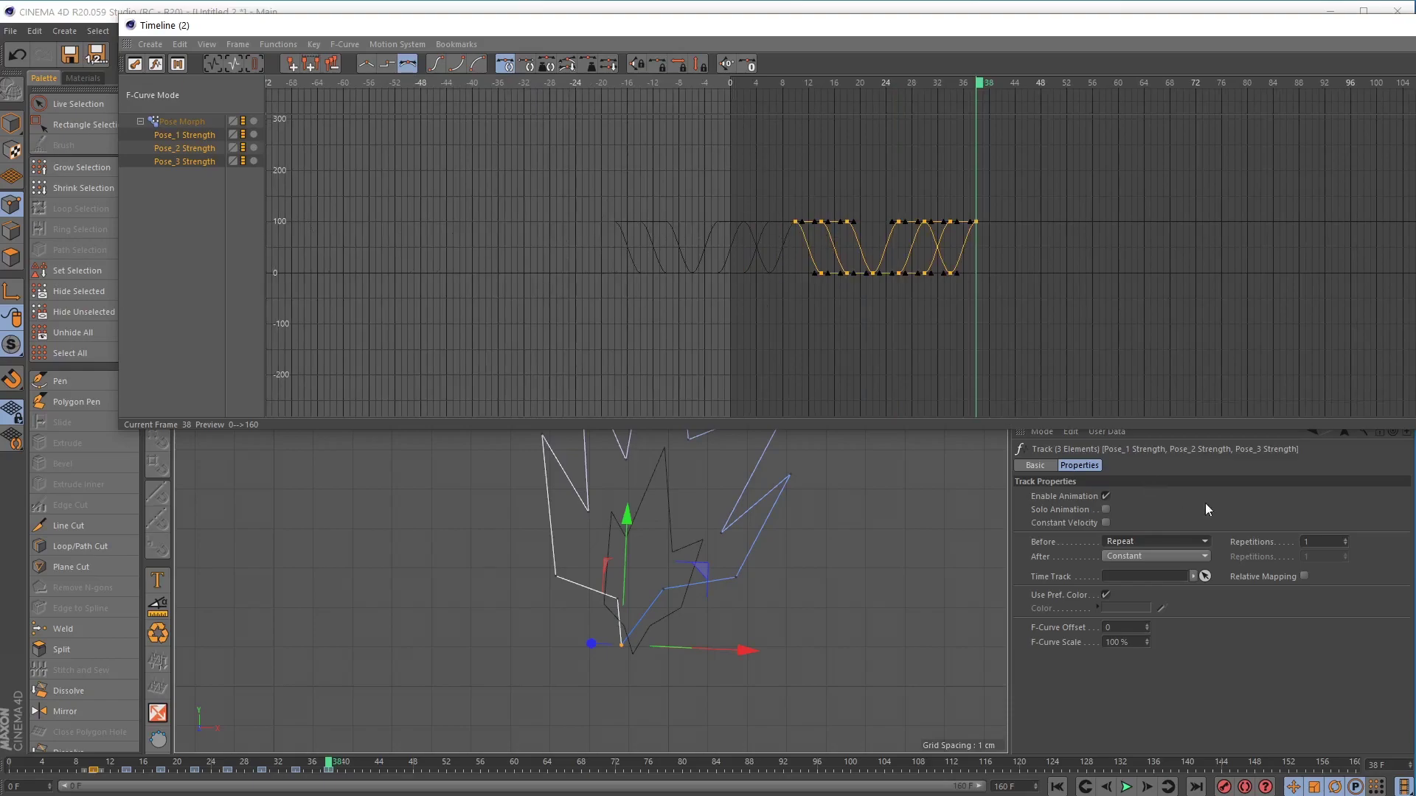
left_click(1345, 538)
left_click(1346, 539)
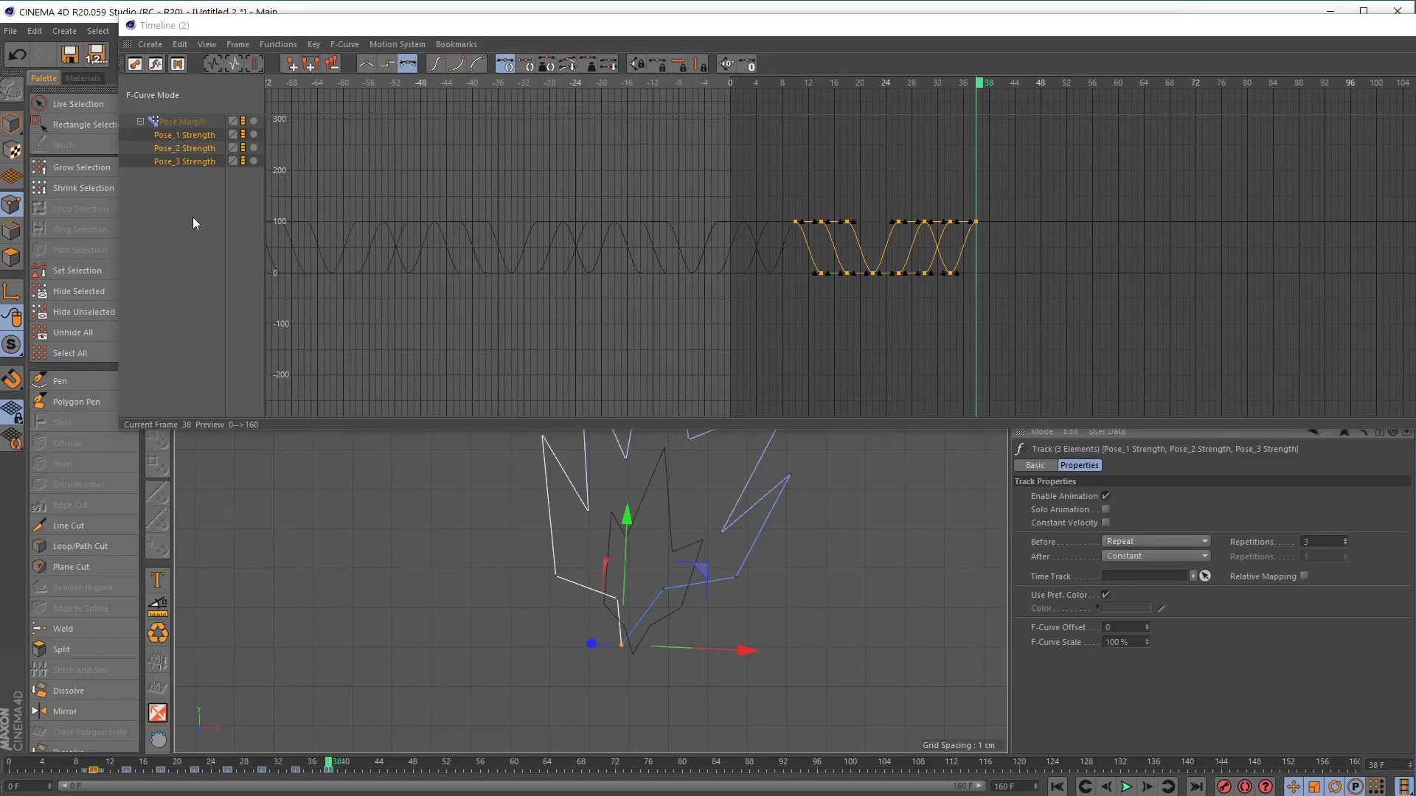
middle_click_drag(479, 285, 837, 269)
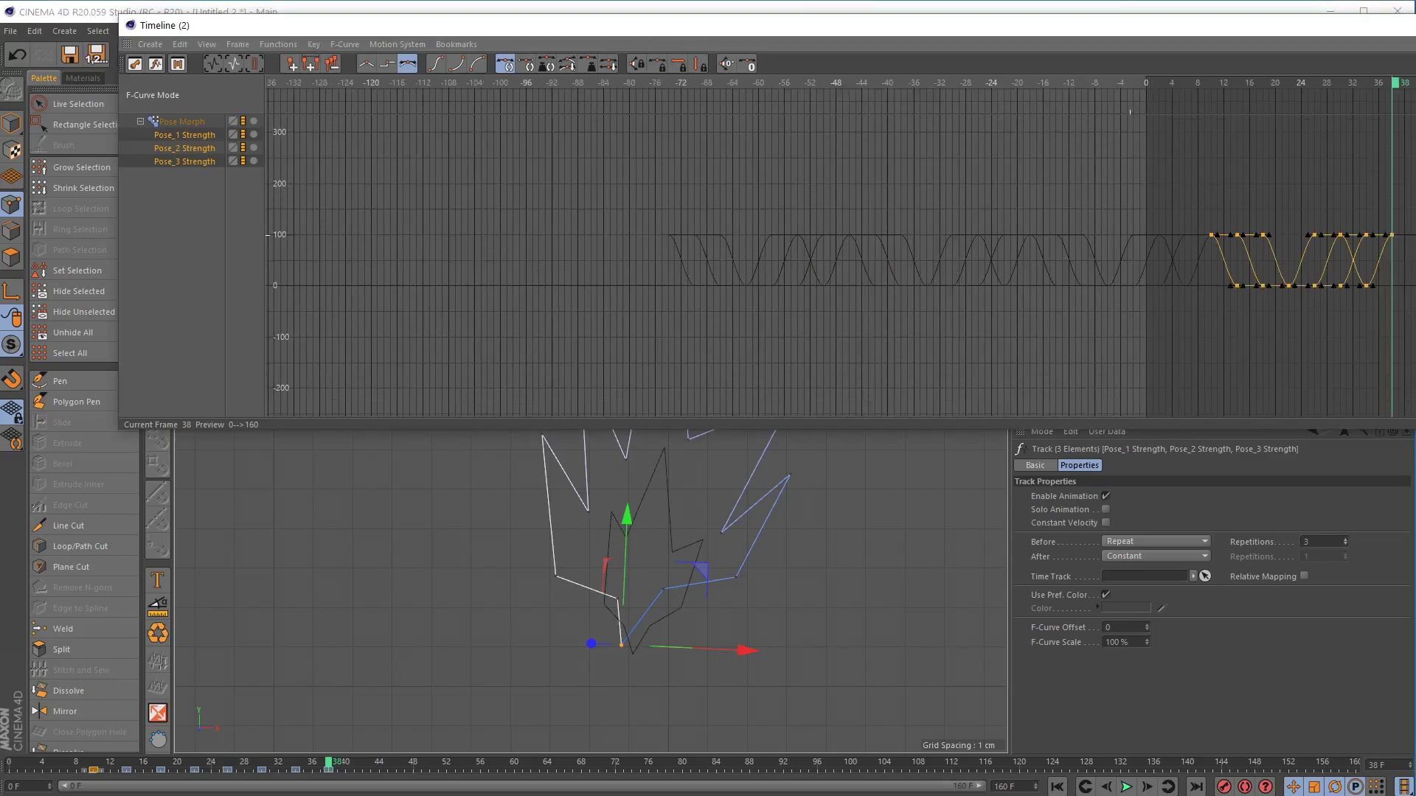
scroll(1128, 111, "up", 5)
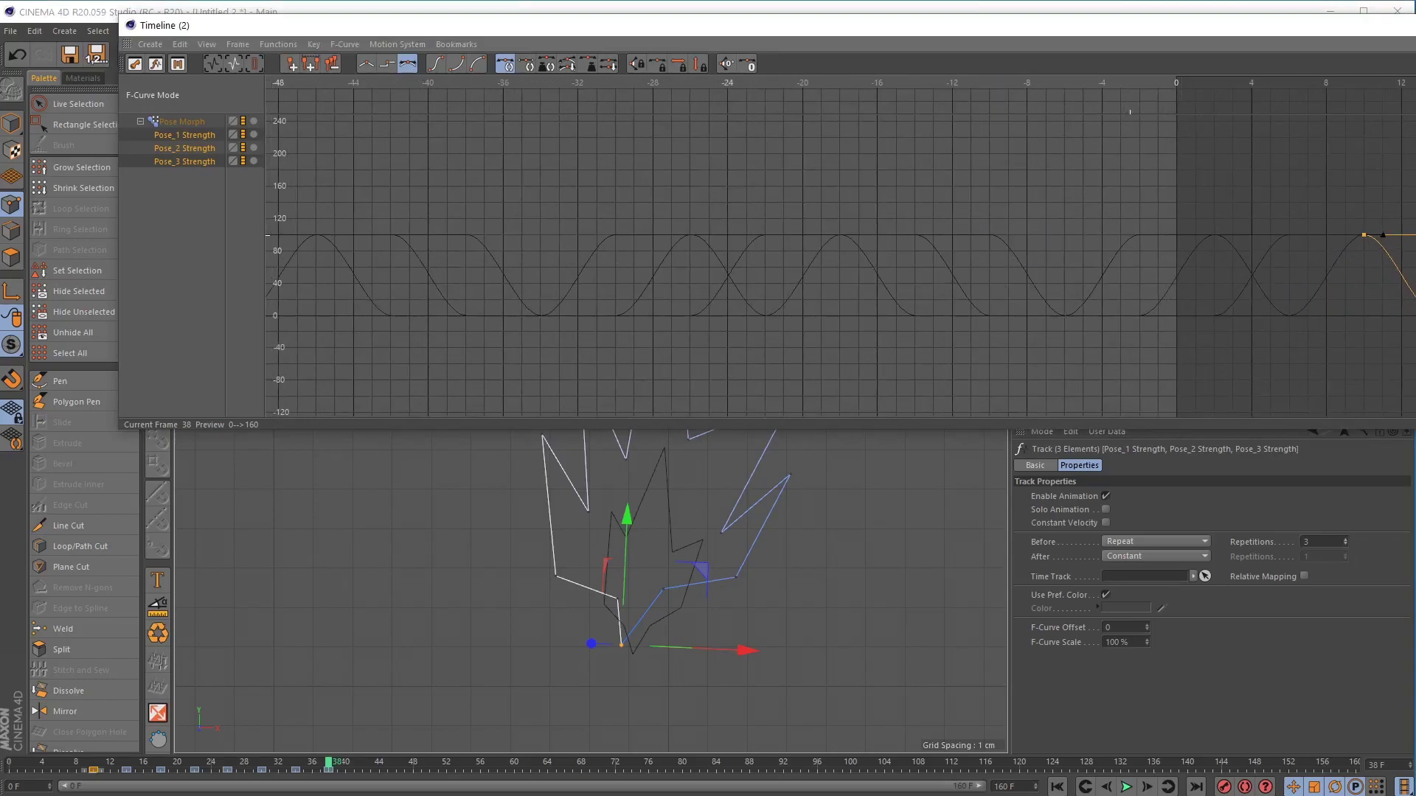
scroll(1129, 112, "down", 6)
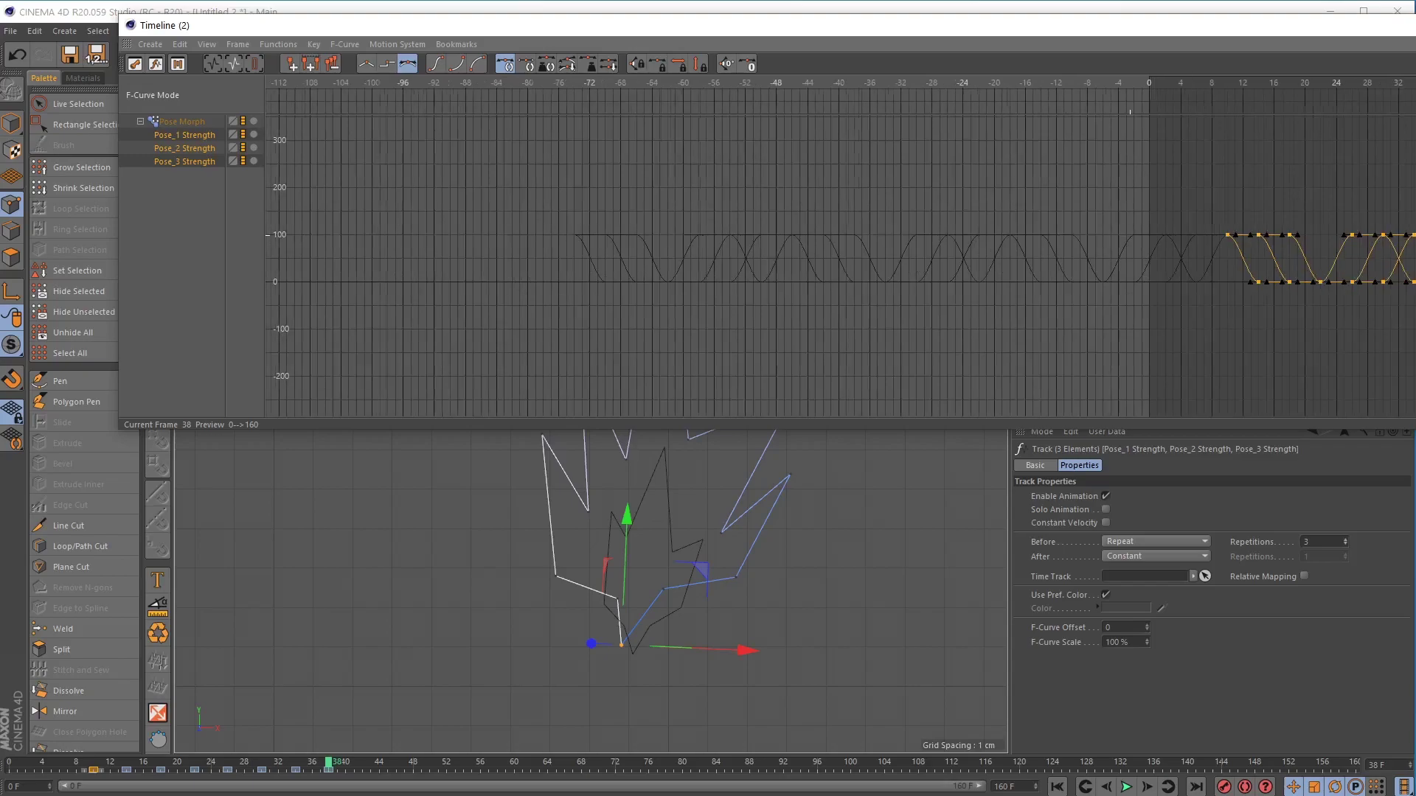
scroll(1132, 72, "down", 3)
Play the looping flame from the start of the animation, then stop it
left_click(1150, 83)
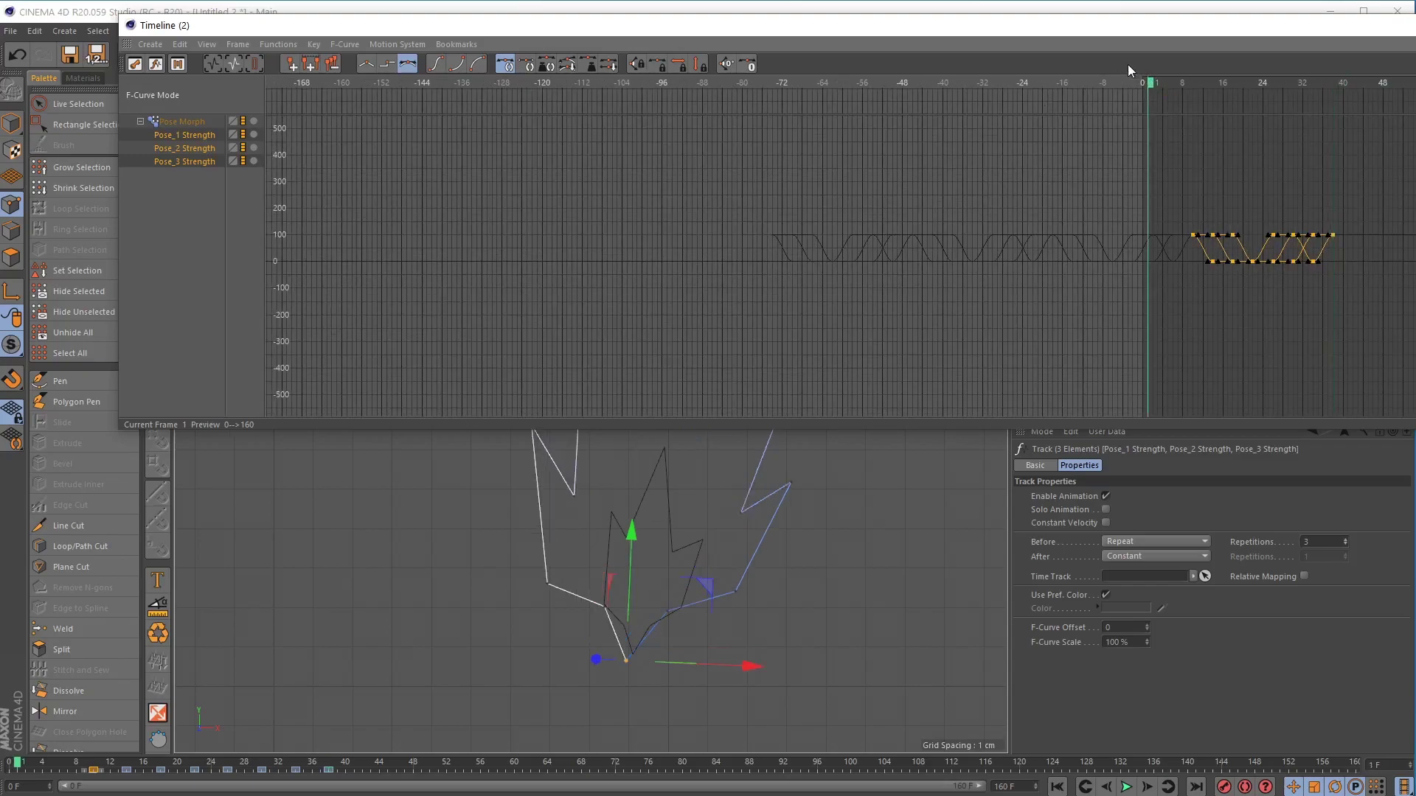
double_click(892, 25)
left_click_drag(1276, 338, 1173, 179)
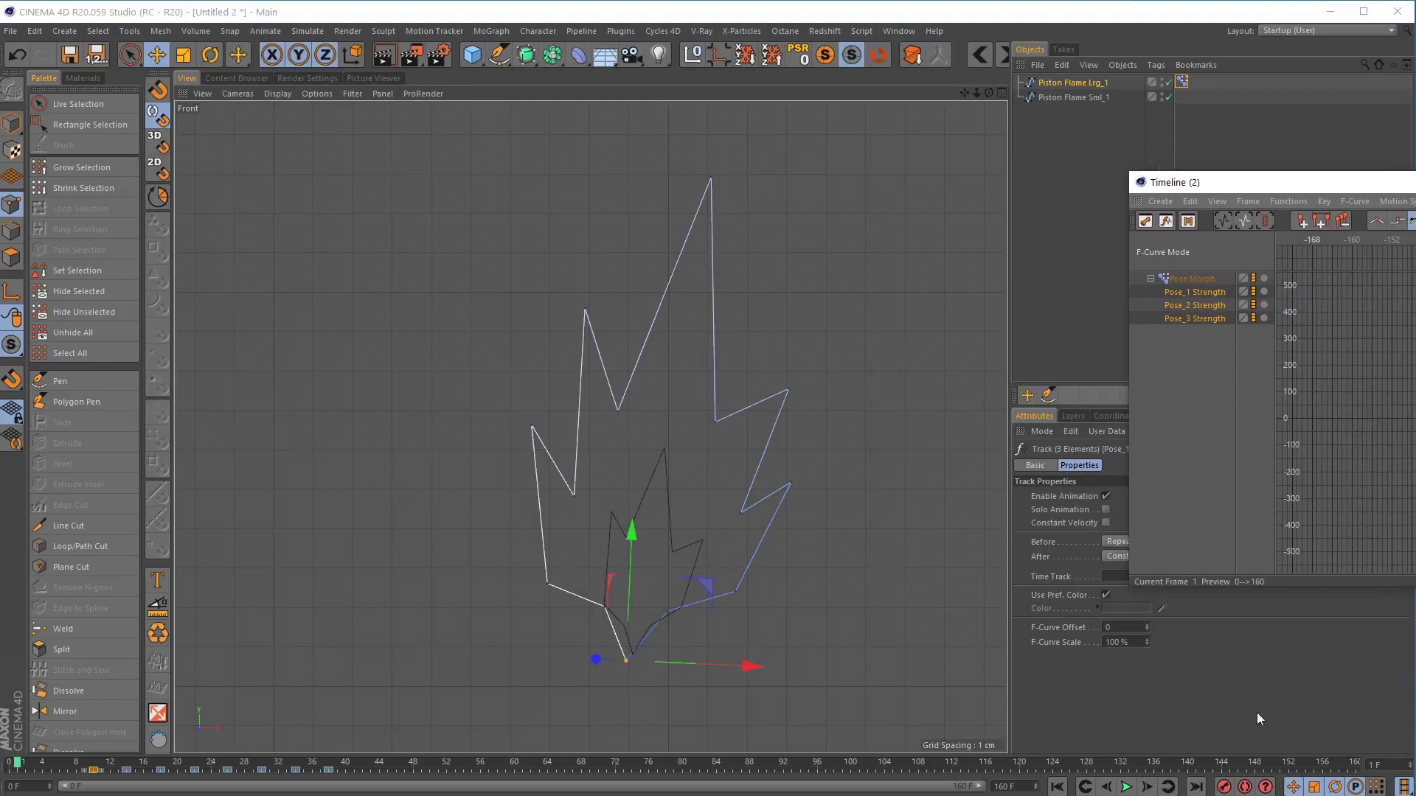
left_click(1126, 787)
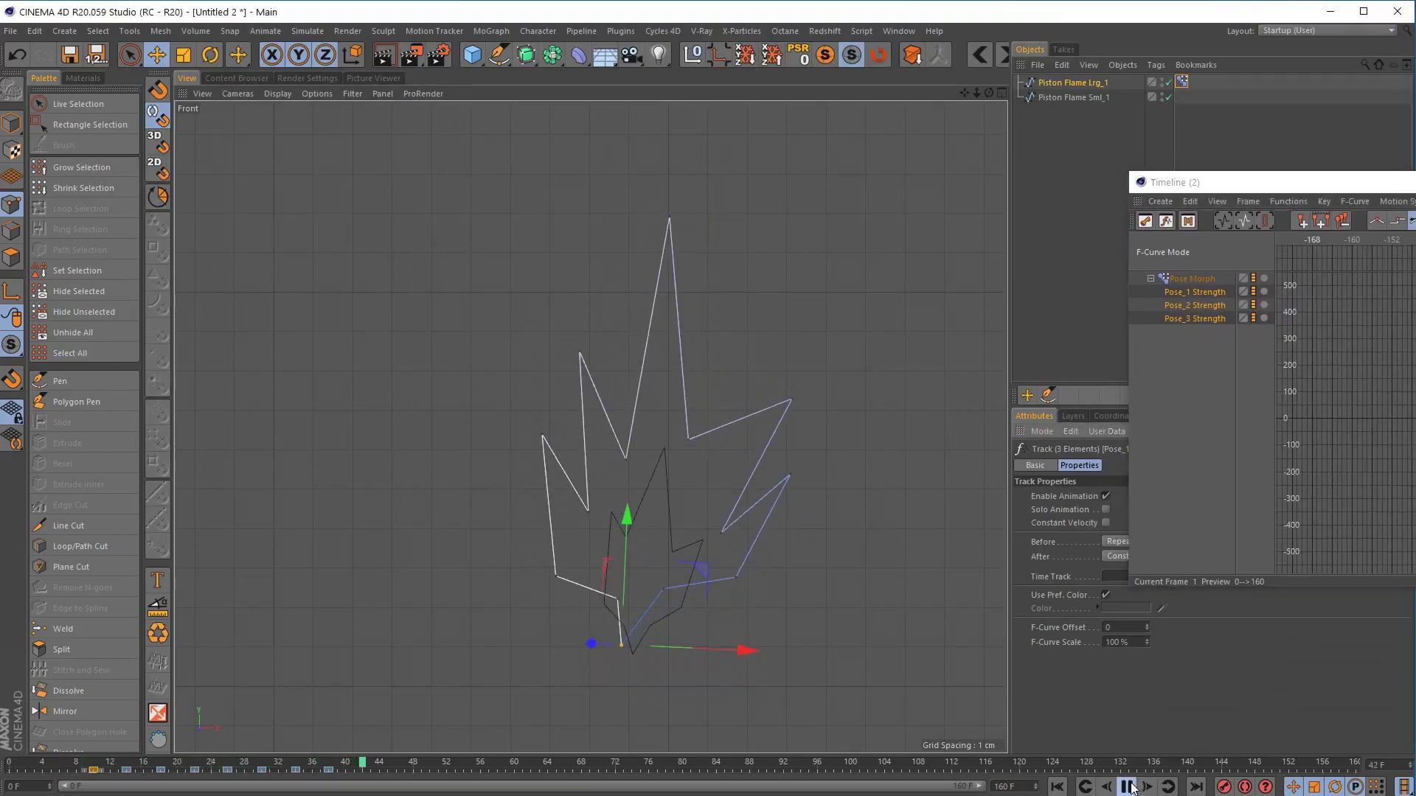
left_click(1132, 787)
Restore the enlarged Timeline and pan the graph to frames after the last keys
double_click(1195, 182)
left_click_drag(623, 110, 253, 32)
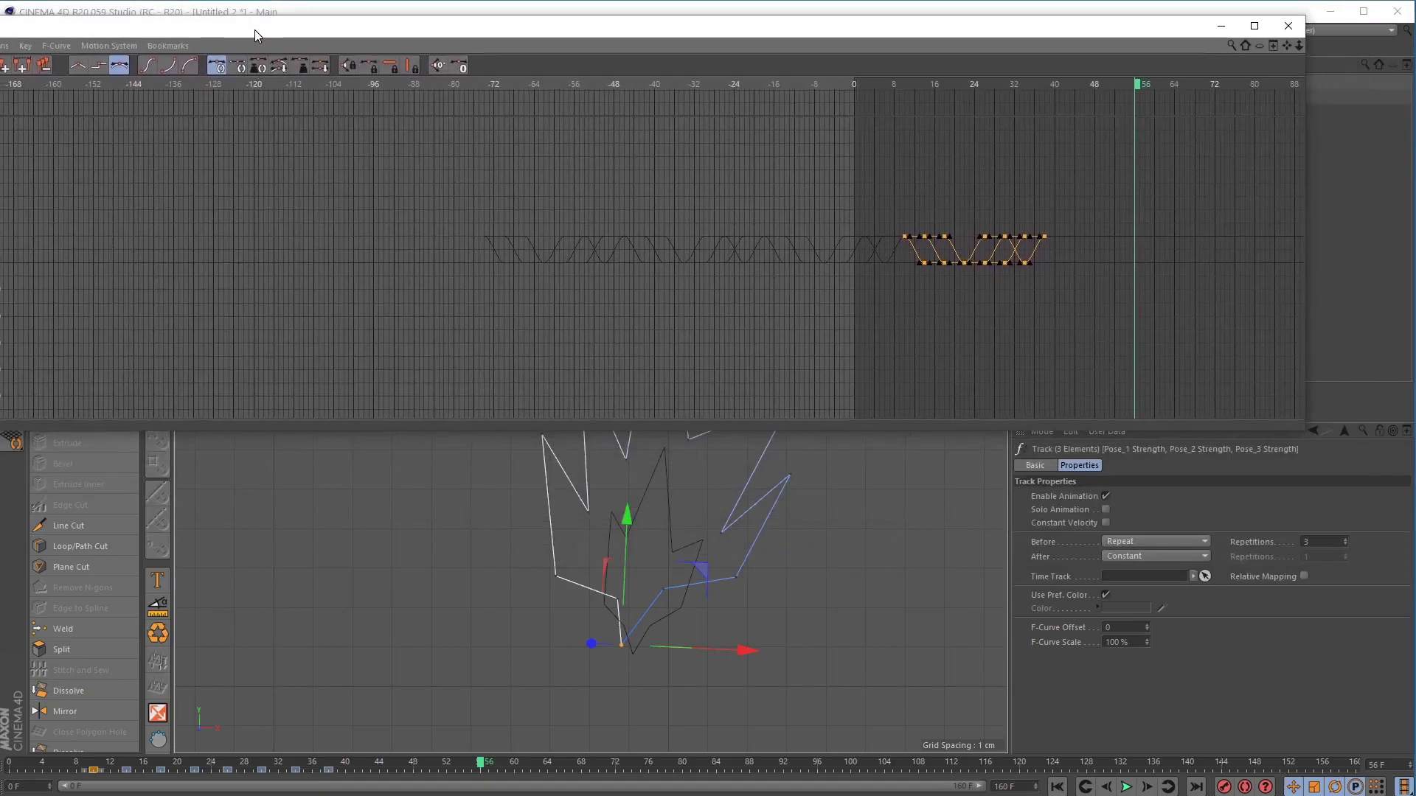
double_click(255, 29)
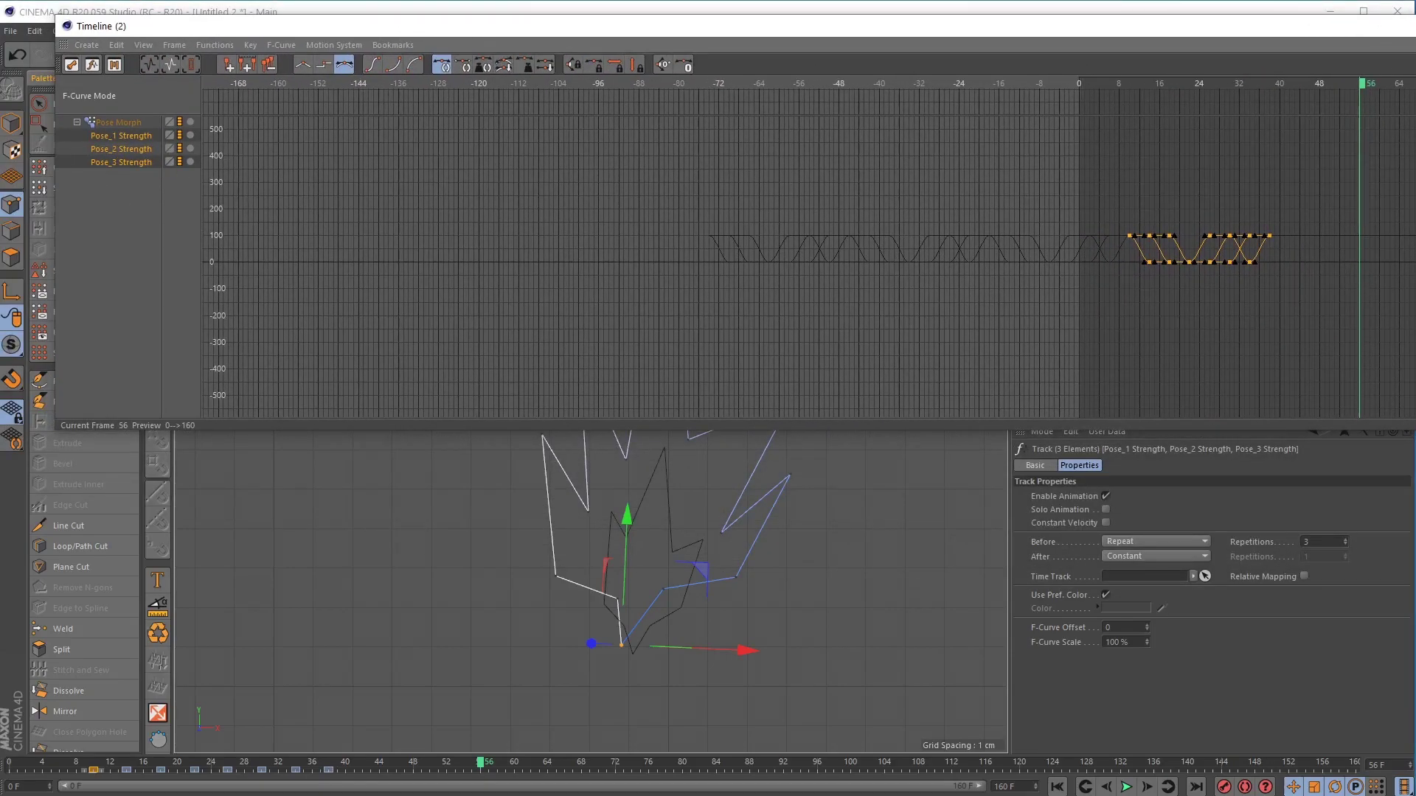
left_click_drag(1414, 184, 1183, 184)
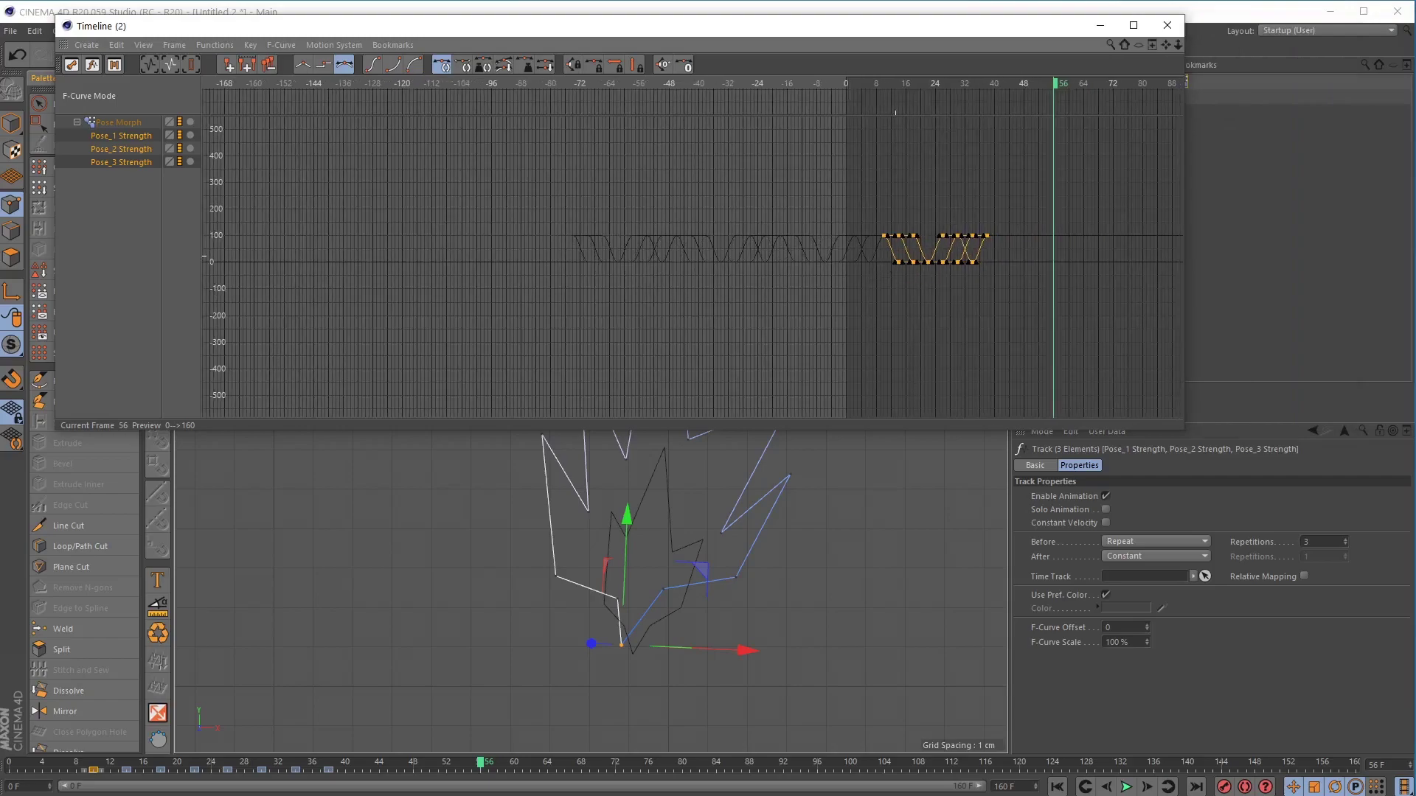
middle_click_drag(998, 213, 819, 221, "alt")
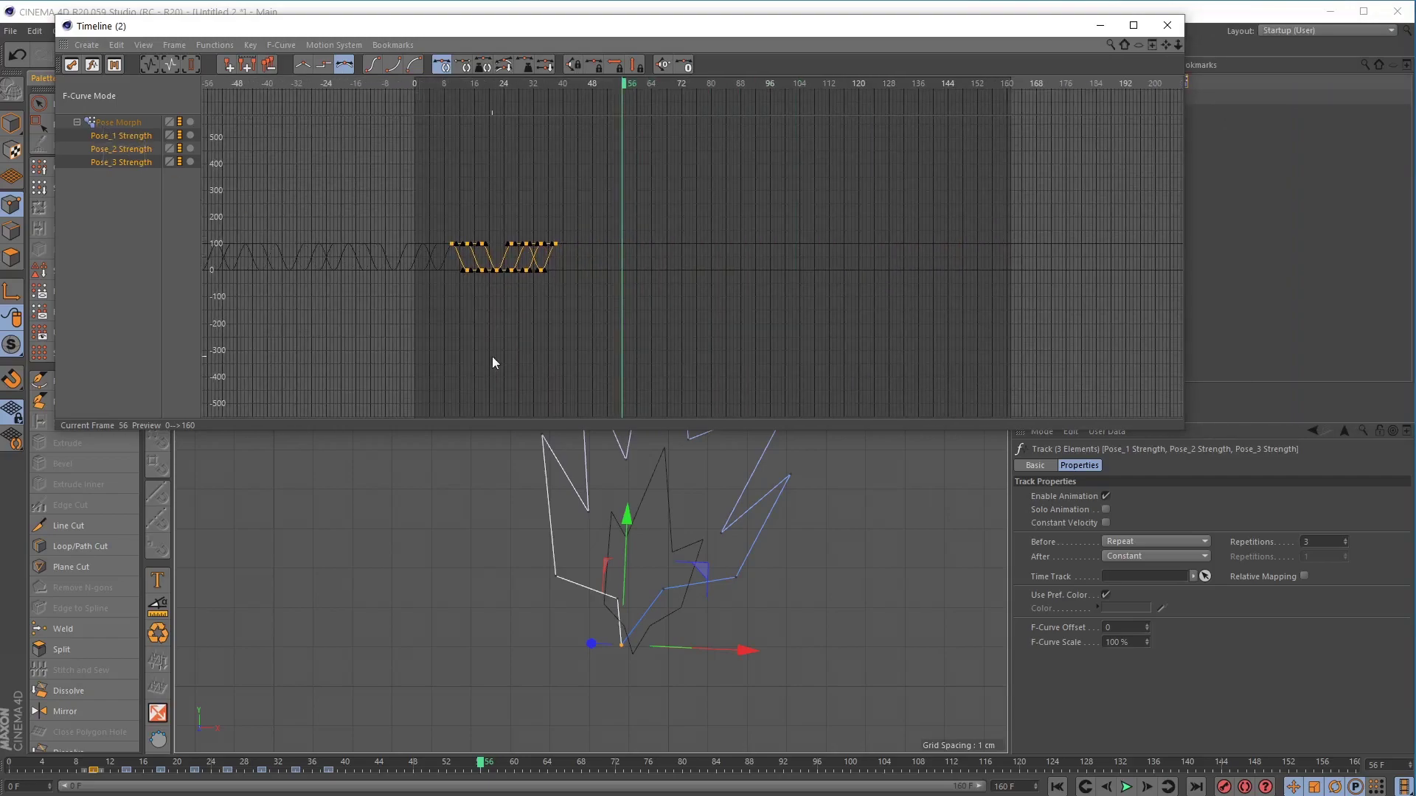
Set the pose curves' After behaviour to Repeat with 5 repetitions
left_click(1126, 556)
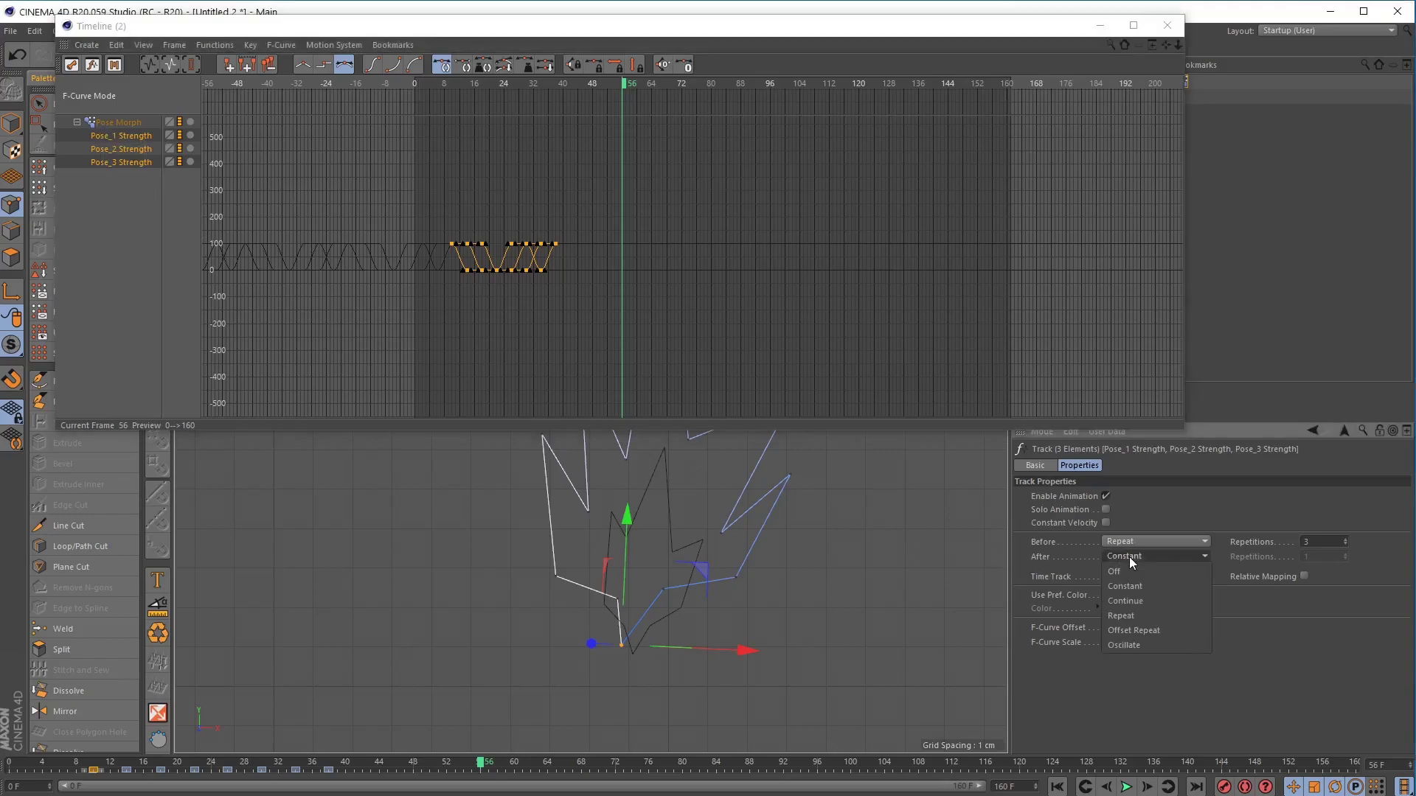
left_click(1137, 611)
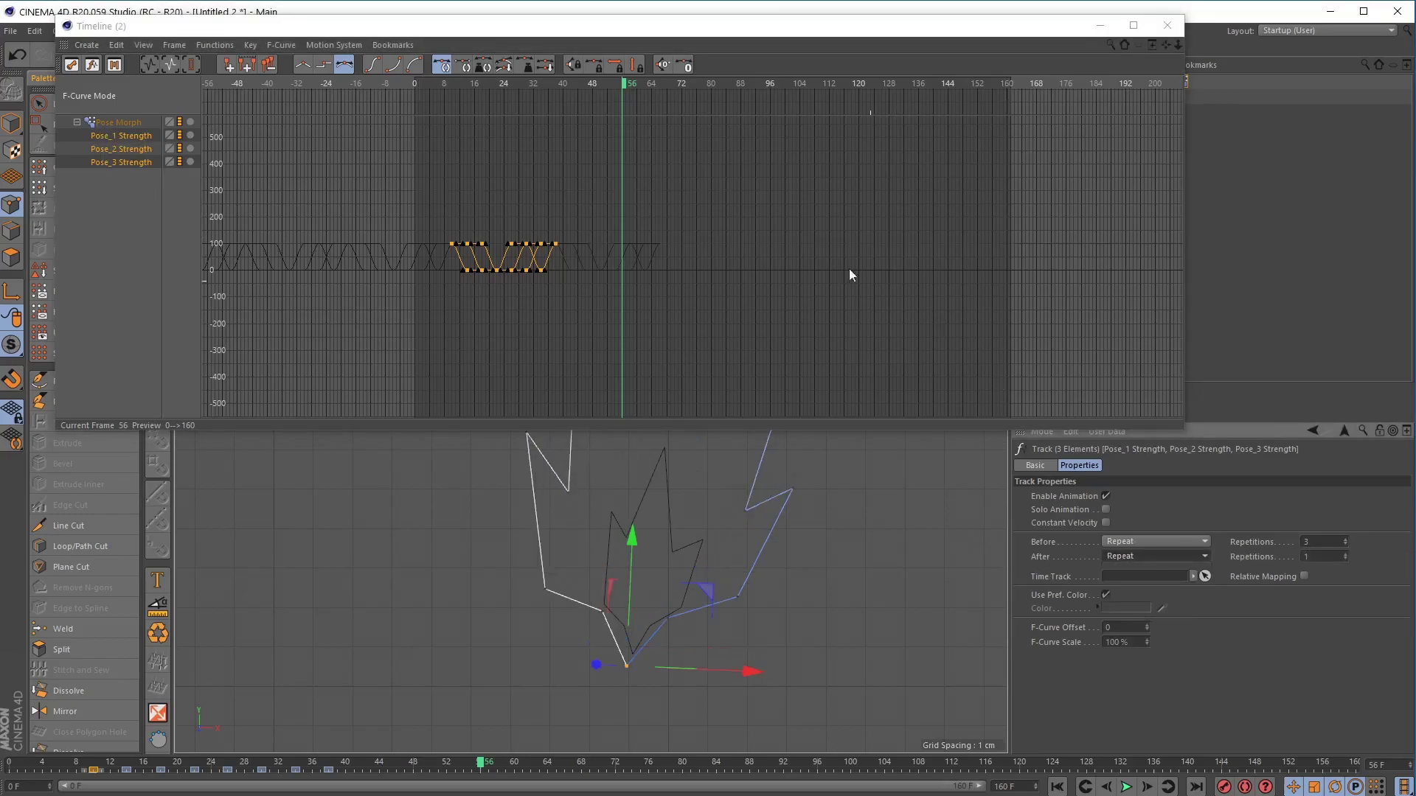
right_click_drag(584, 245, 584, 262, "alt")
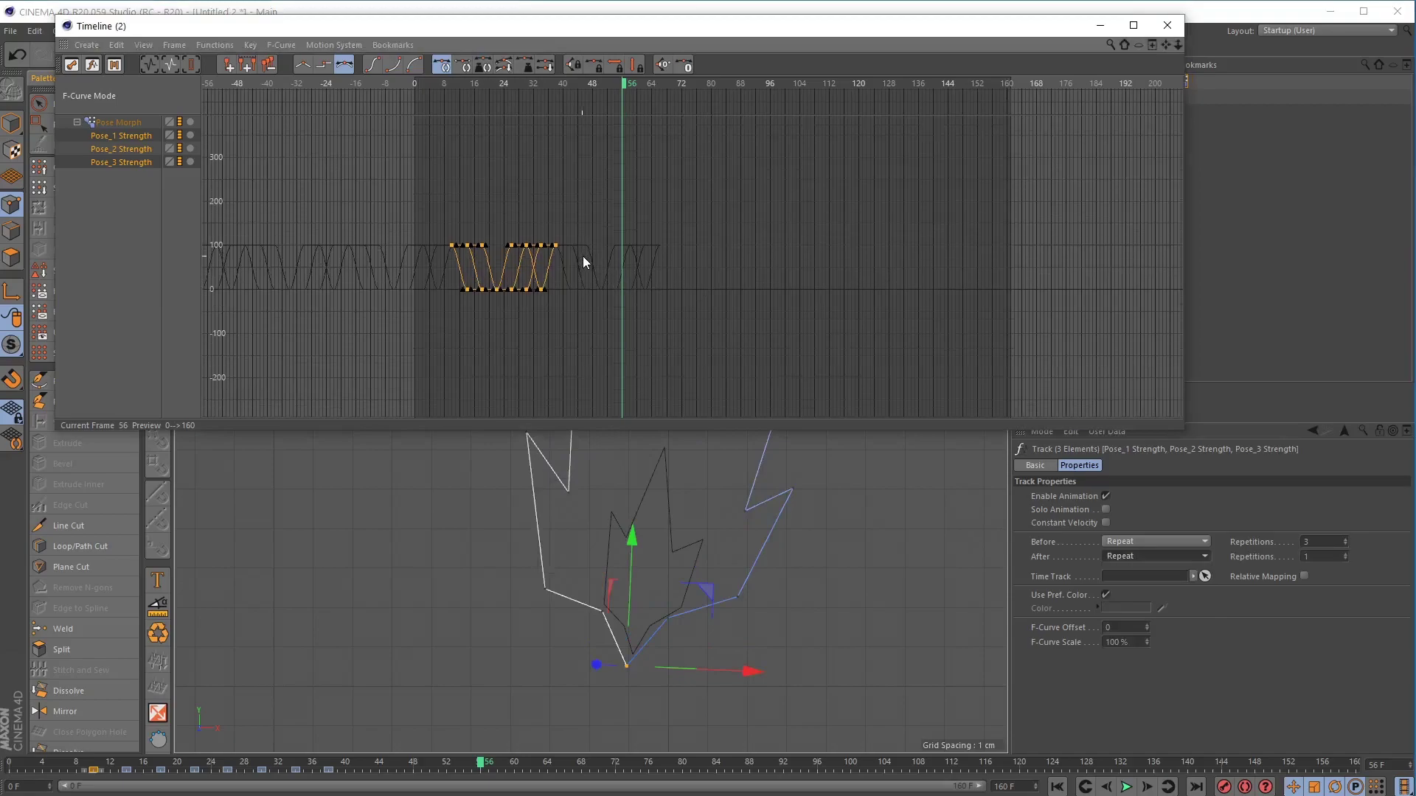
left_click(1345, 555)
left_click(1345, 554)
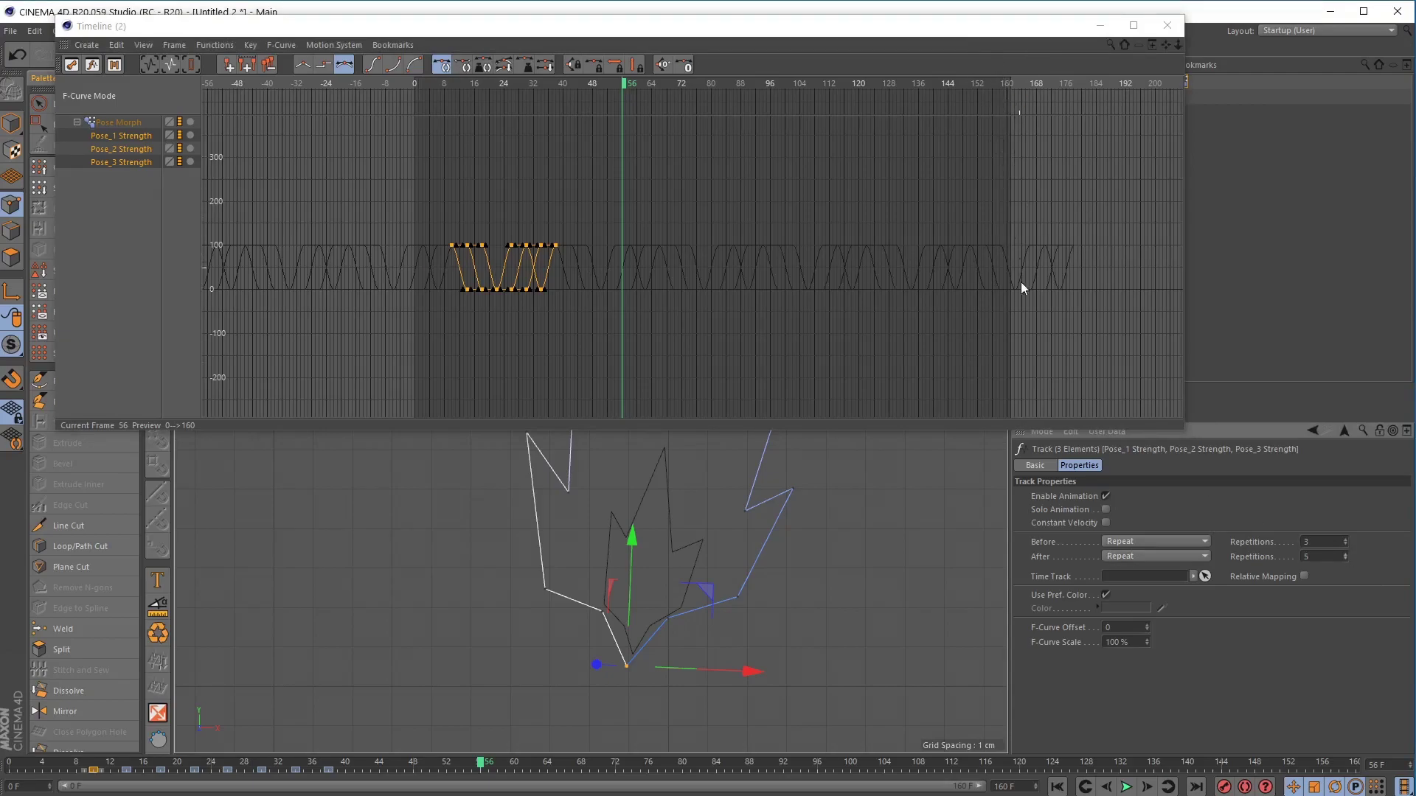
Close the Timeline window and play the looping flame animation
left_click(1042, 34)
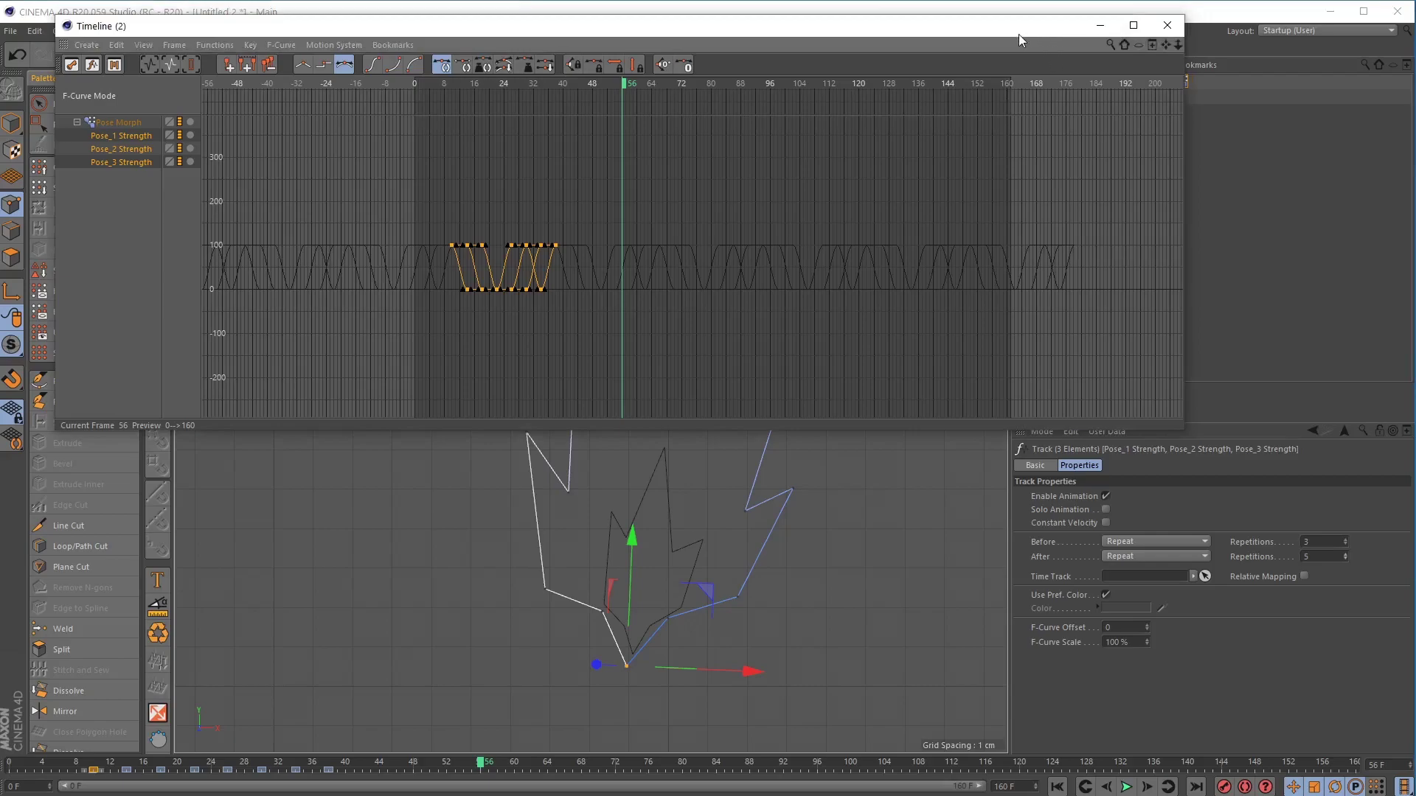
key("shift+F3")
left_click(1126, 787)
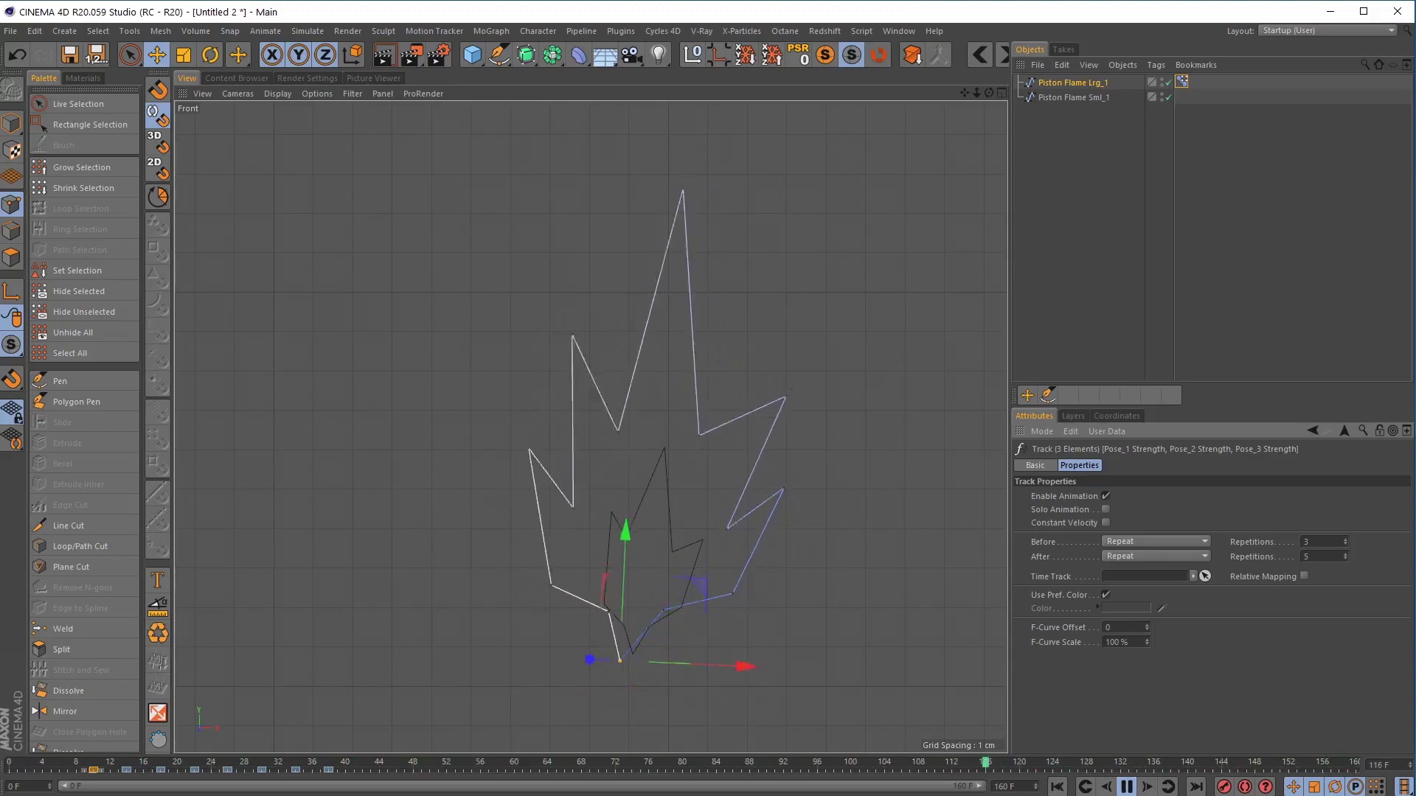
Paste all pose strength keys at frame 38 to add a second morph cycle, then frame all curves
left_click(1126, 786)
key("shift+F3")
left_click_drag(1308, 376, 488, 164)
left_click_drag(547, 356, 720, 479)
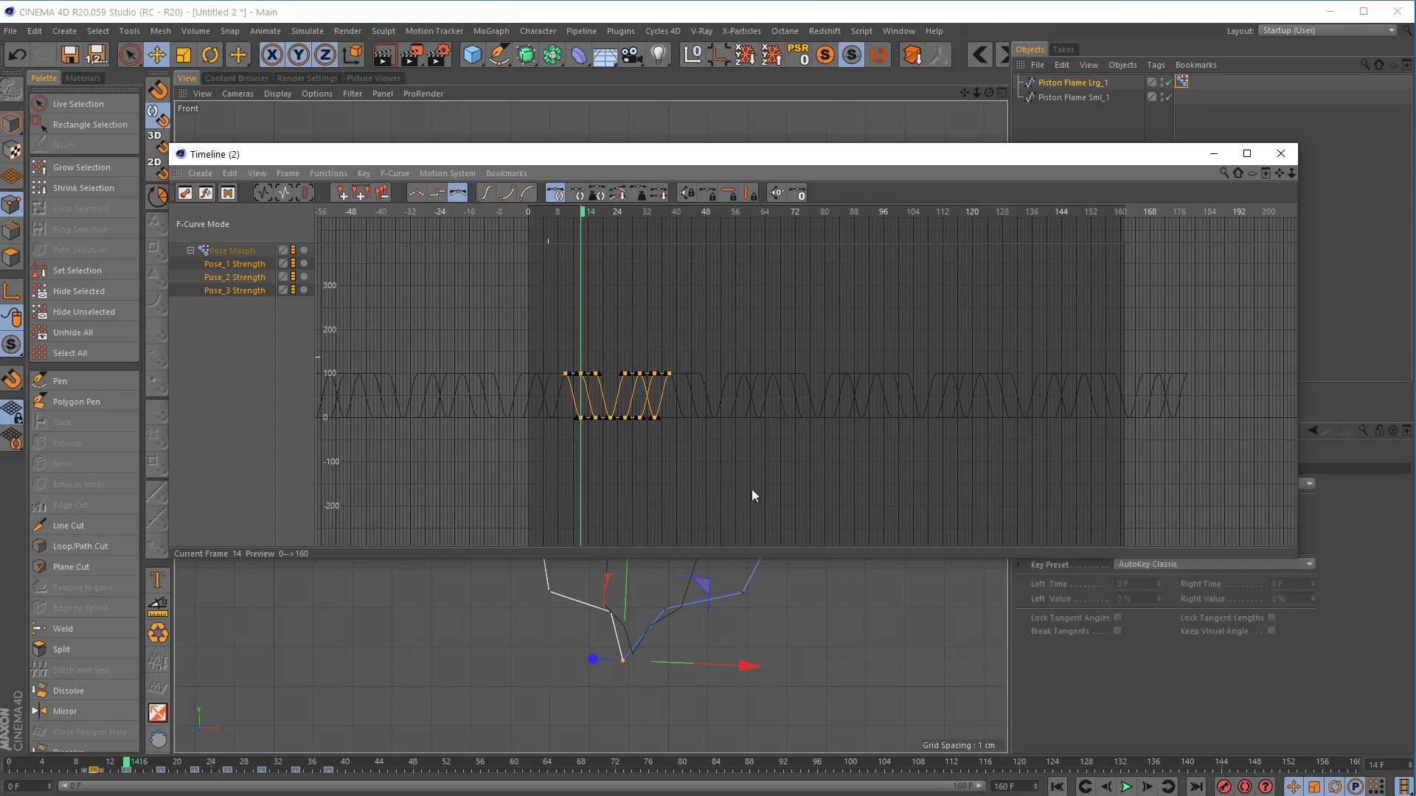
left_click_drag(586, 214, 669, 225)
key("ctrl+v")
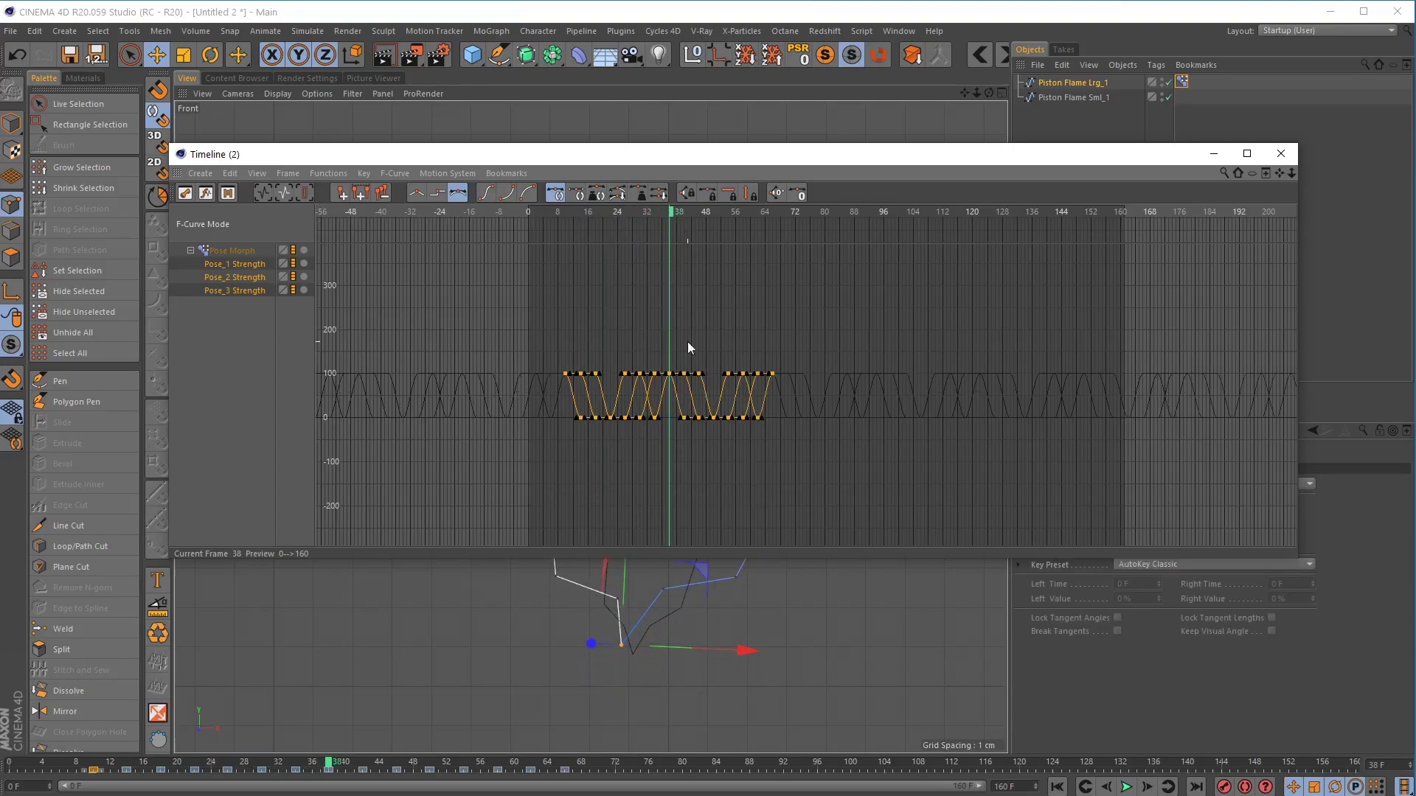
key("h")
key("h")
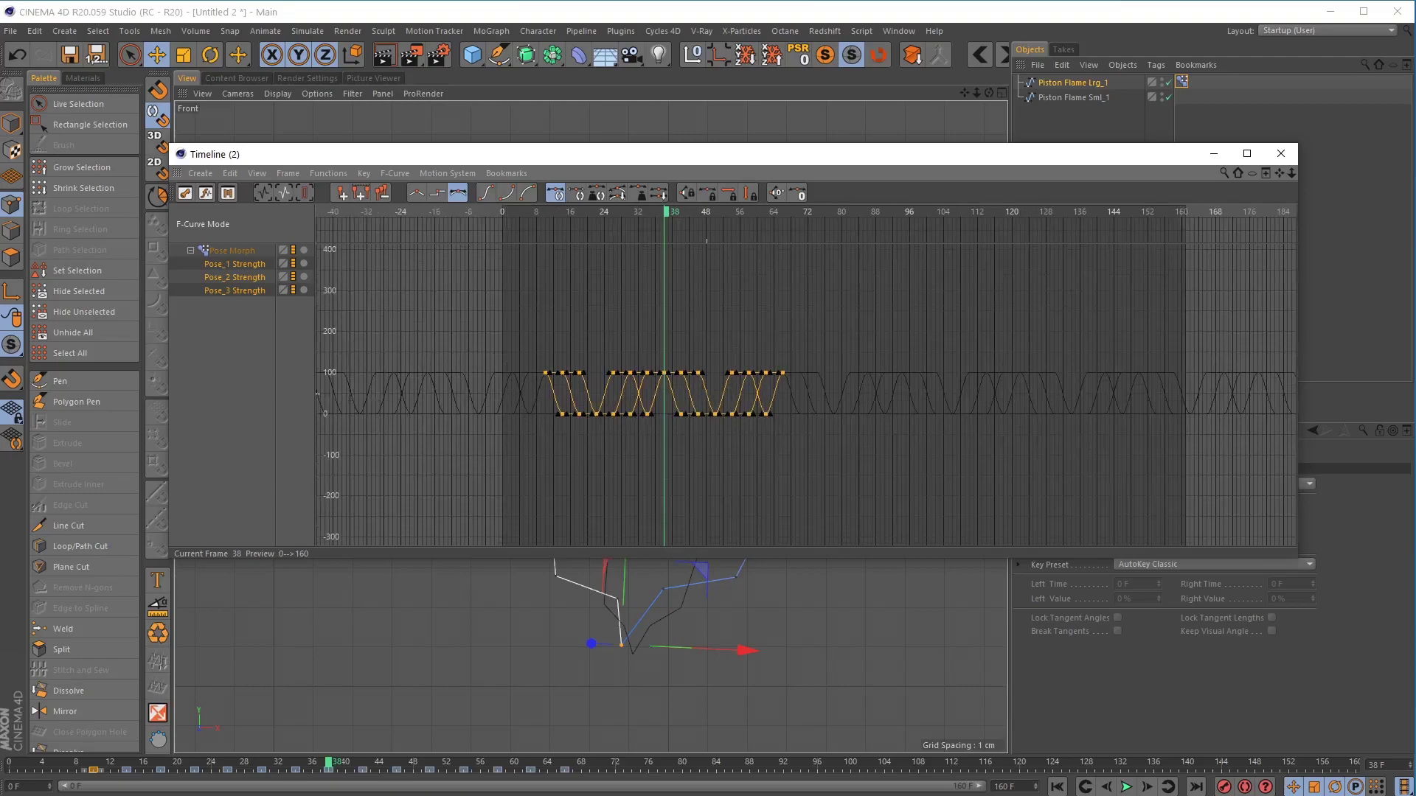
scroll(706, 390, "up", 5, "ctrl")
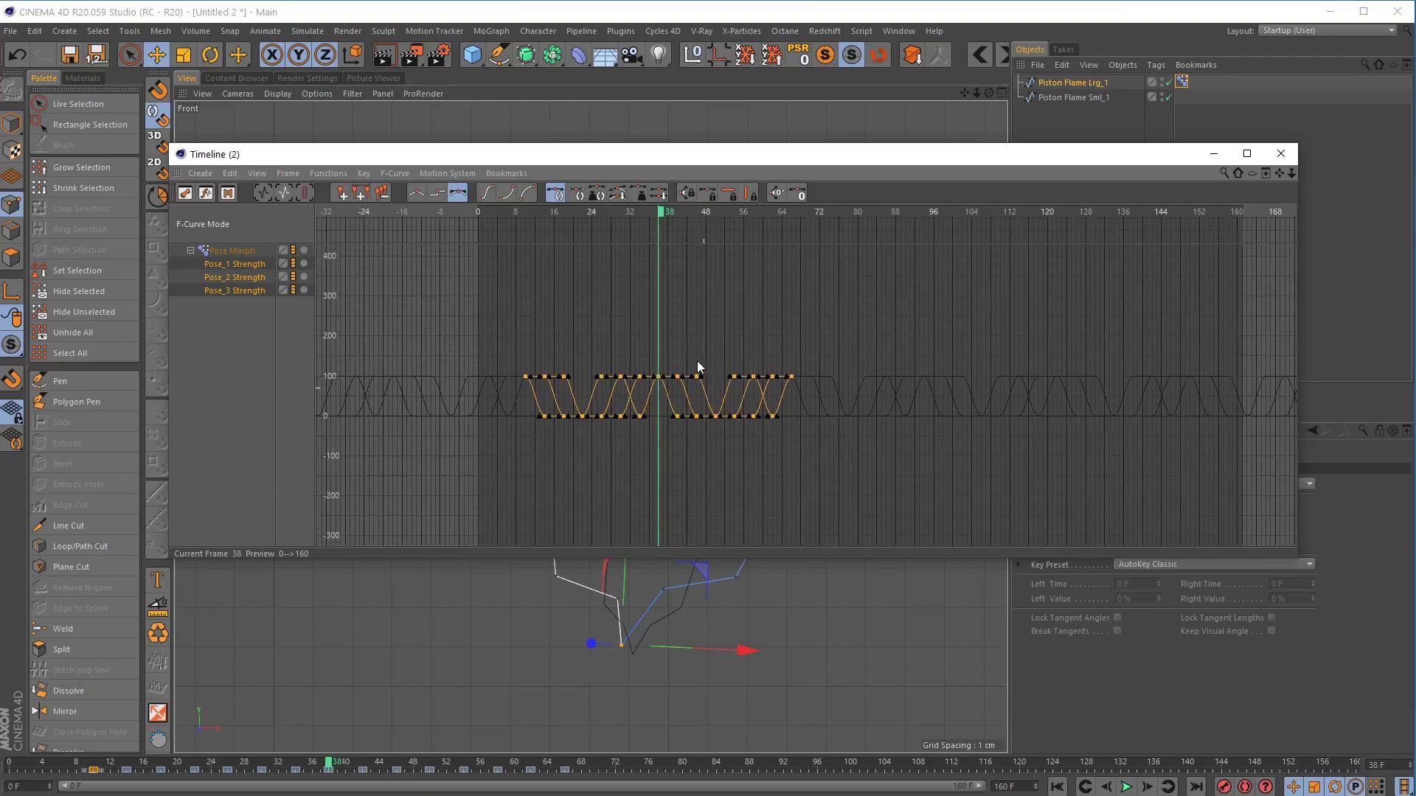
scroll(702, 375, "up", 2, "ctrl")
Pull one strength peak key down and raise a Pose_2 trough for a shallower dip
left_click(696, 361)
left_click_drag(696, 360, 701, 393)
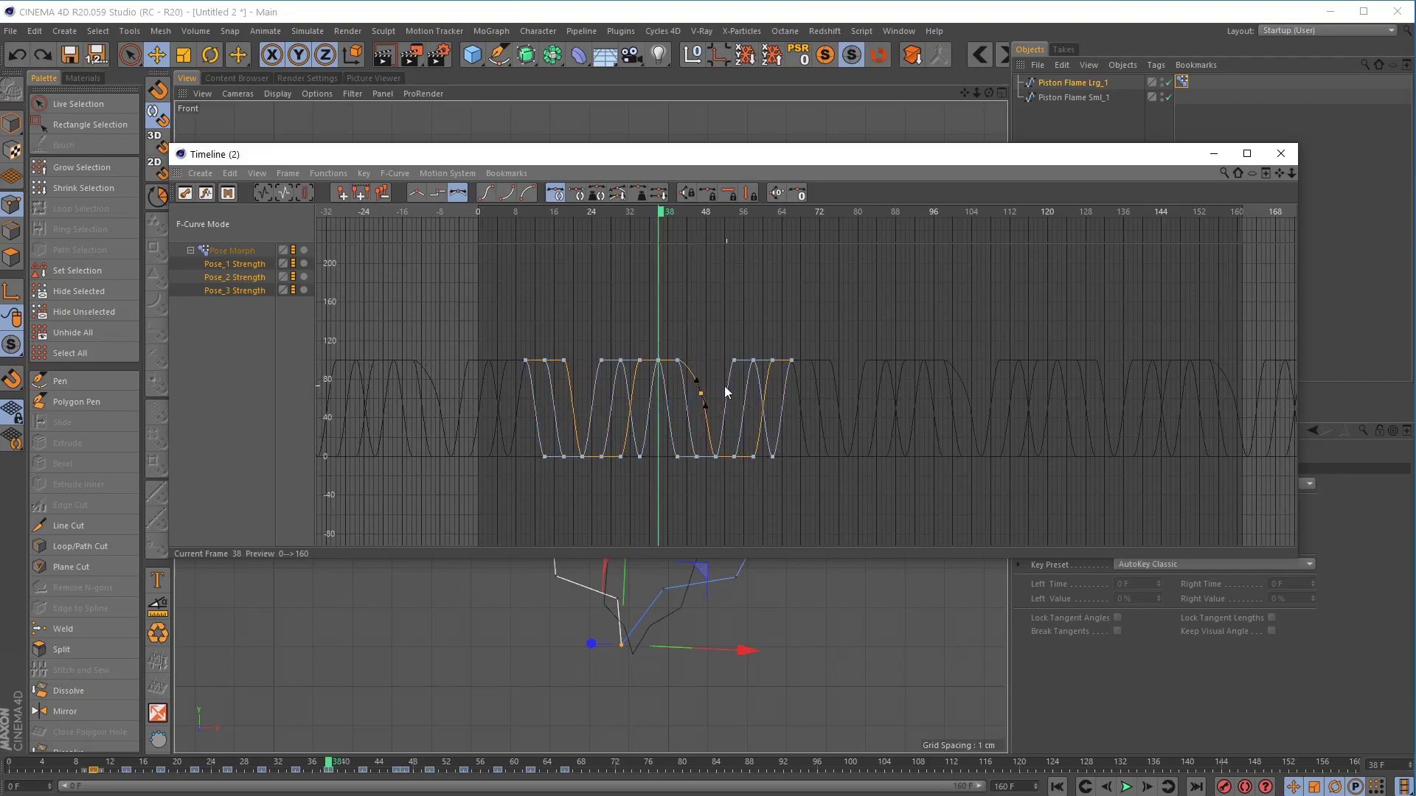
left_click(225, 278)
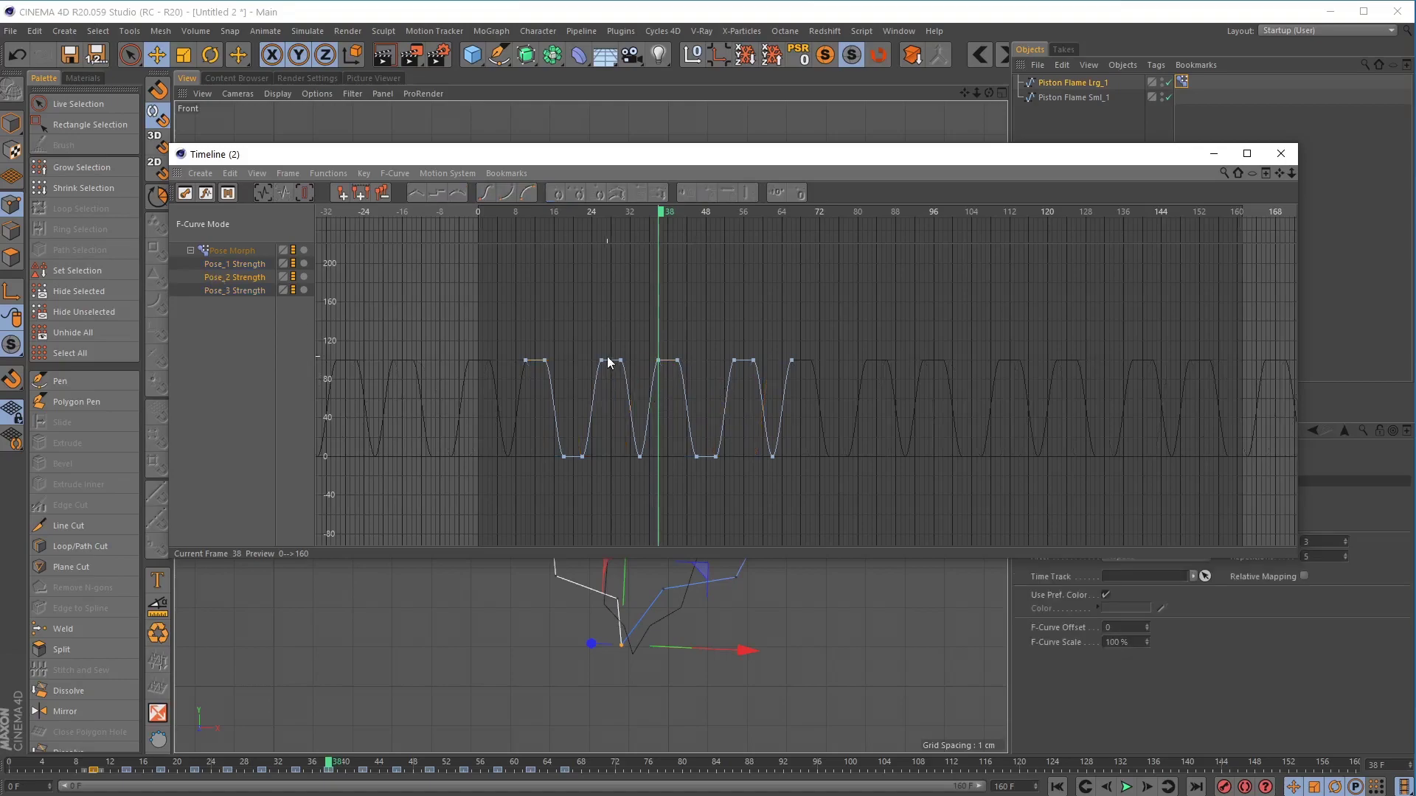
left_click_drag(593, 349, 630, 372)
left_click_drag(627, 452, 657, 472)
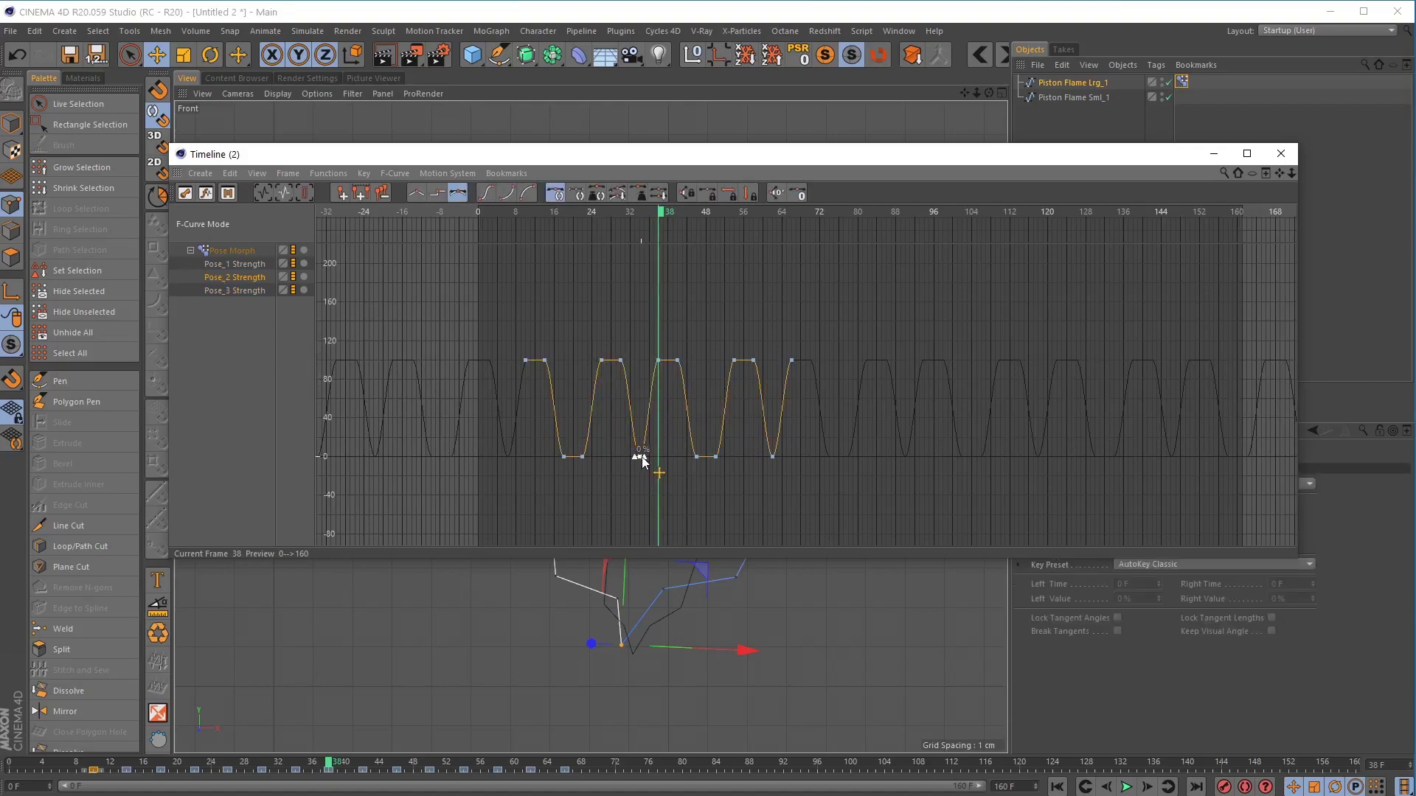
left_click_drag(640, 451, 640, 438)
left_click_drag(722, 353, 742, 372)
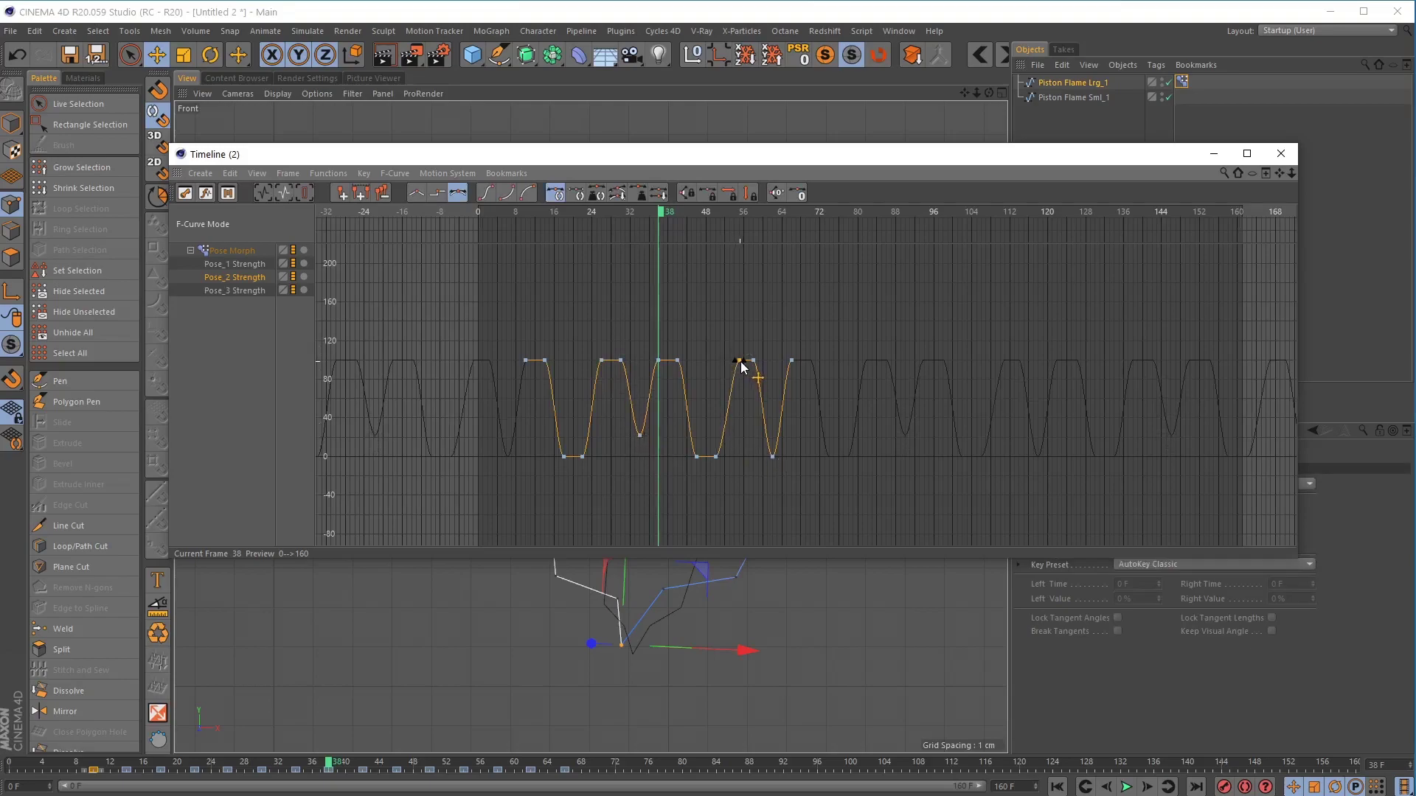
Raise a Pose_3 Strength trough to about 16% and move the timeline aside
left_click(255, 292)
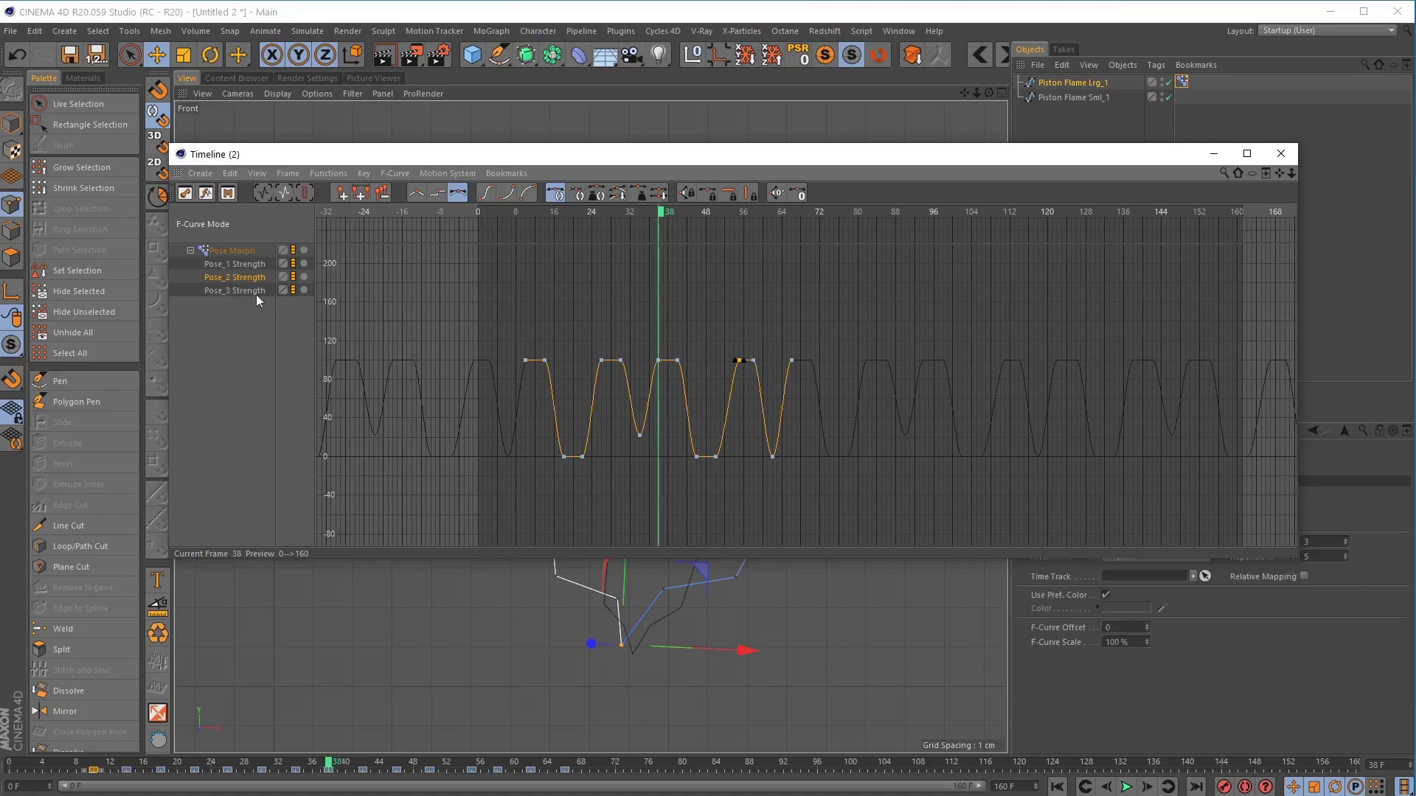
left_click_drag(598, 462, 602, 442)
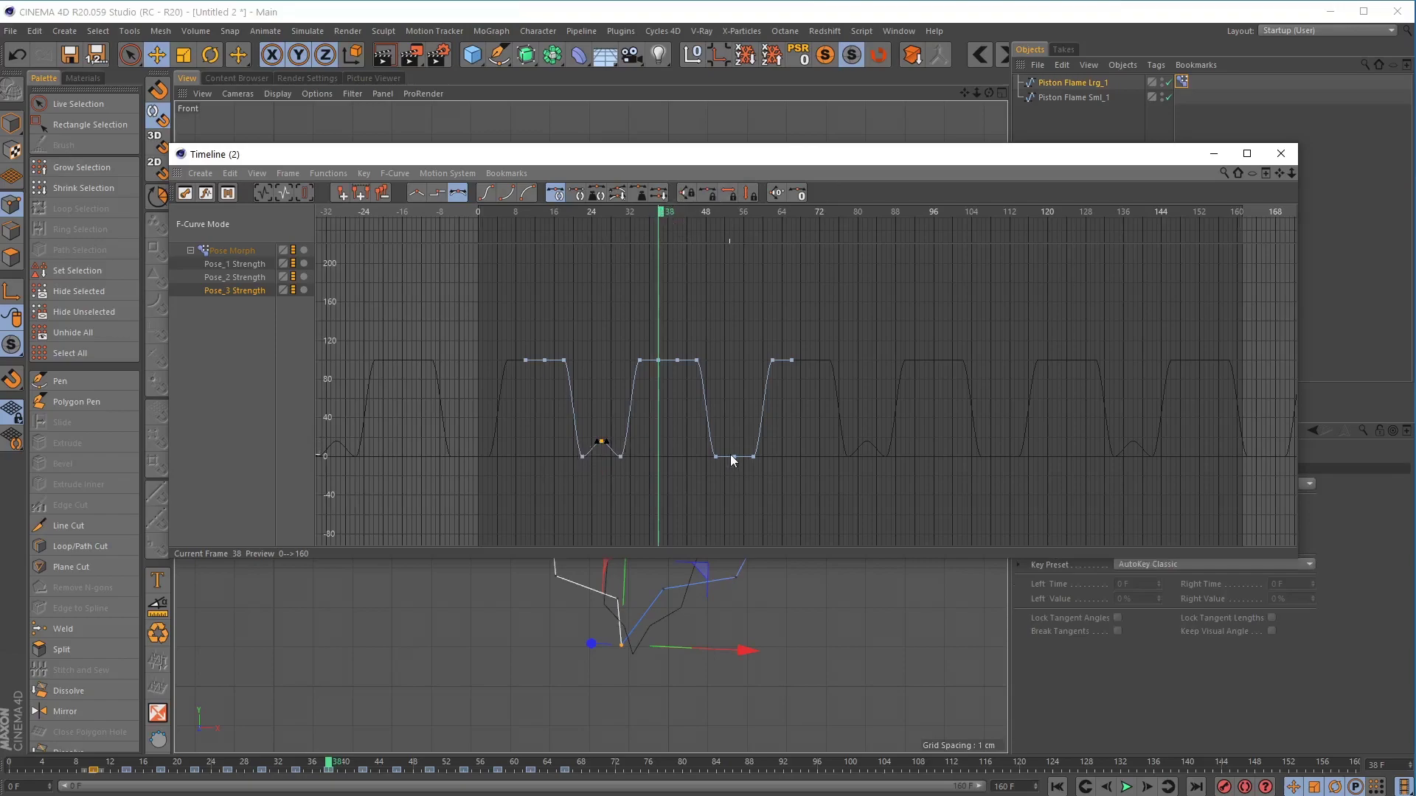
left_click_drag(896, 176, 1415, 200)
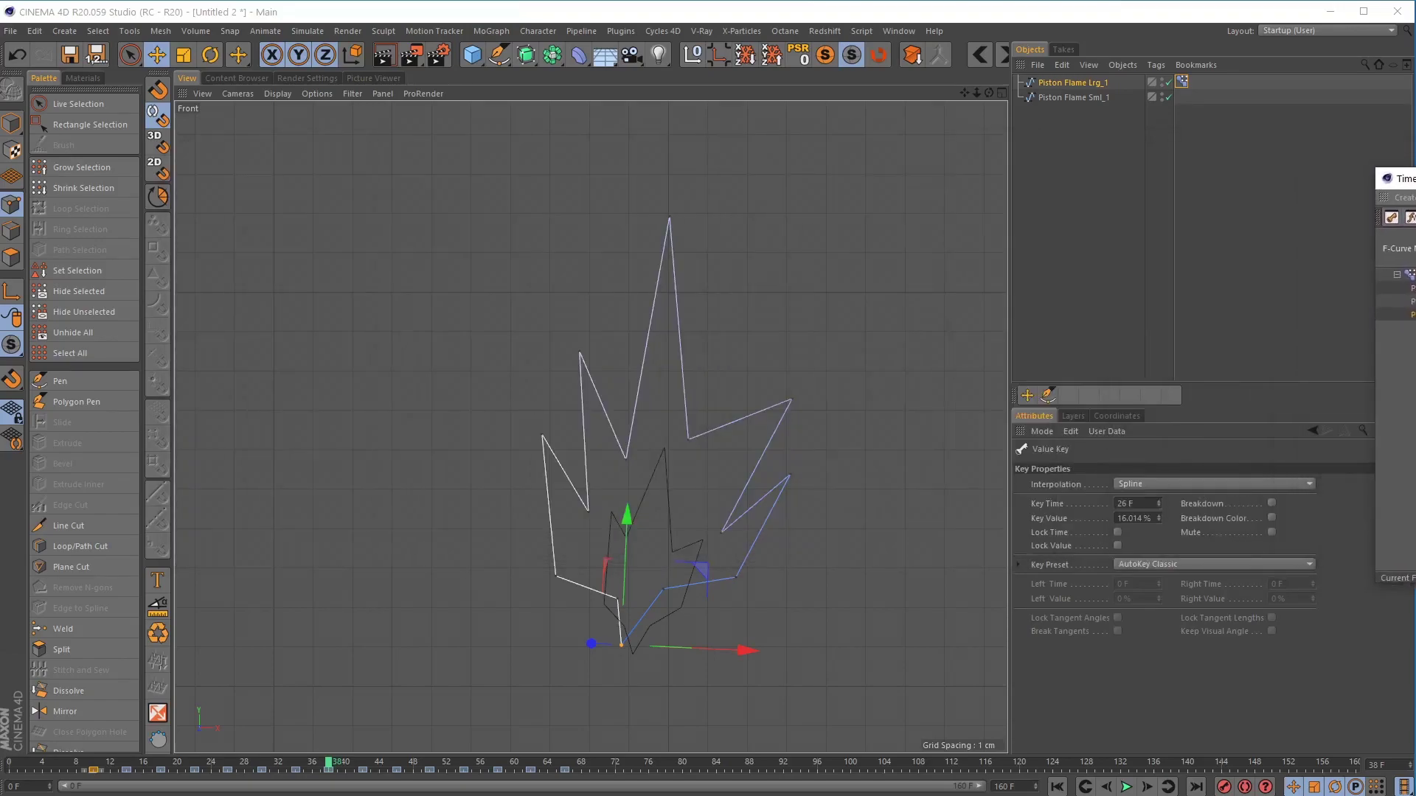
Play the flame from the first frame, stop near frame 153, and recentre the curve timeline
left_click(1054, 787)
left_click(1127, 787)
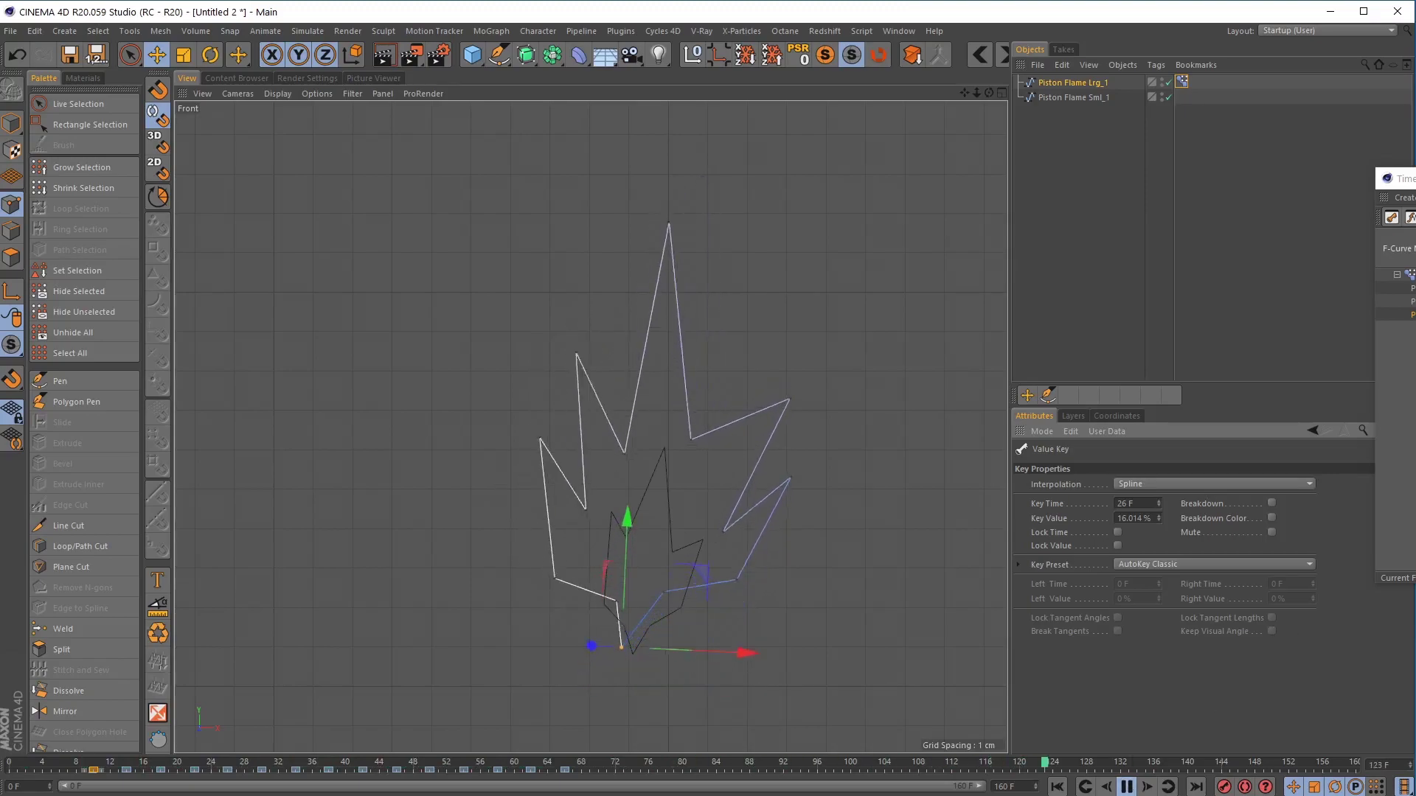
left_click(1127, 787)
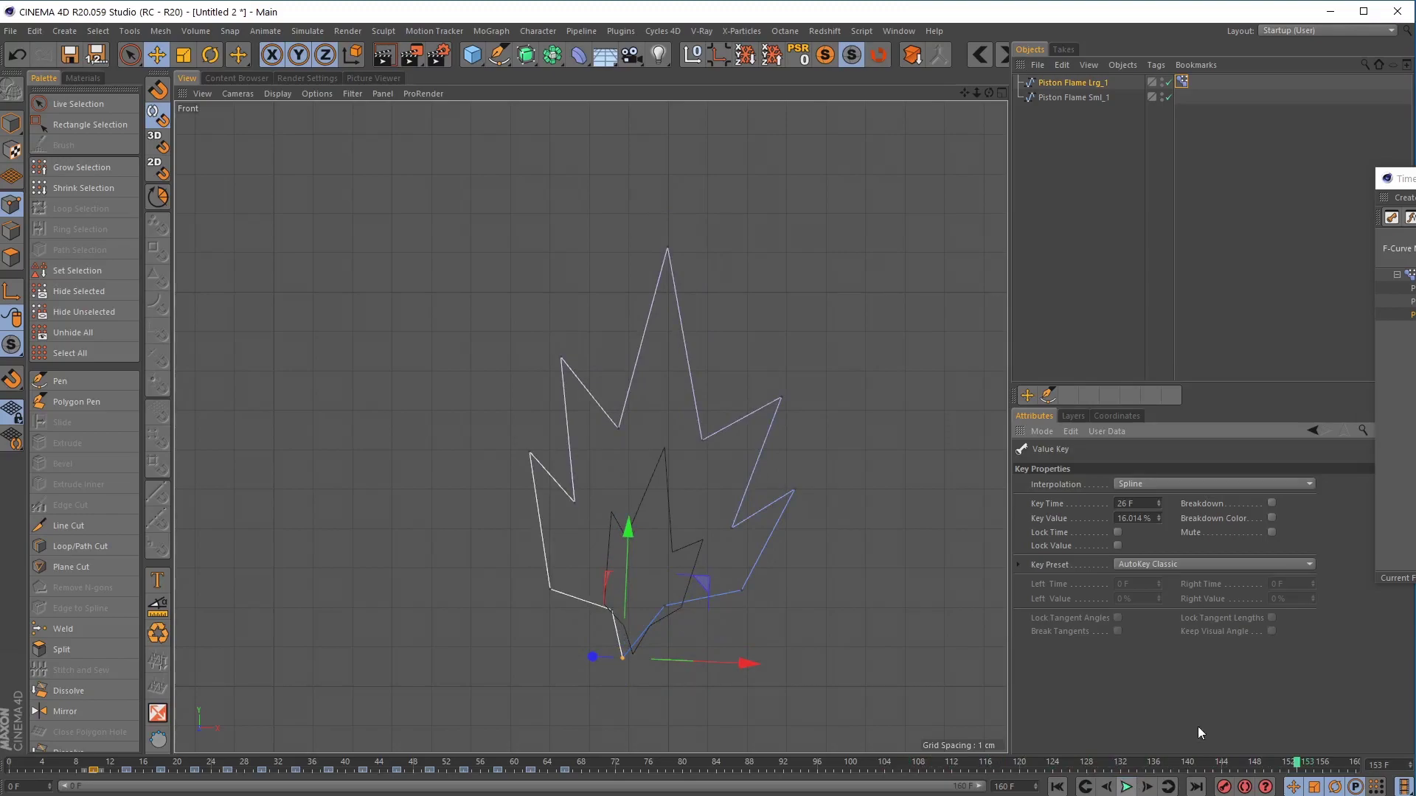
left_click_drag(1401, 179, 314, 282)
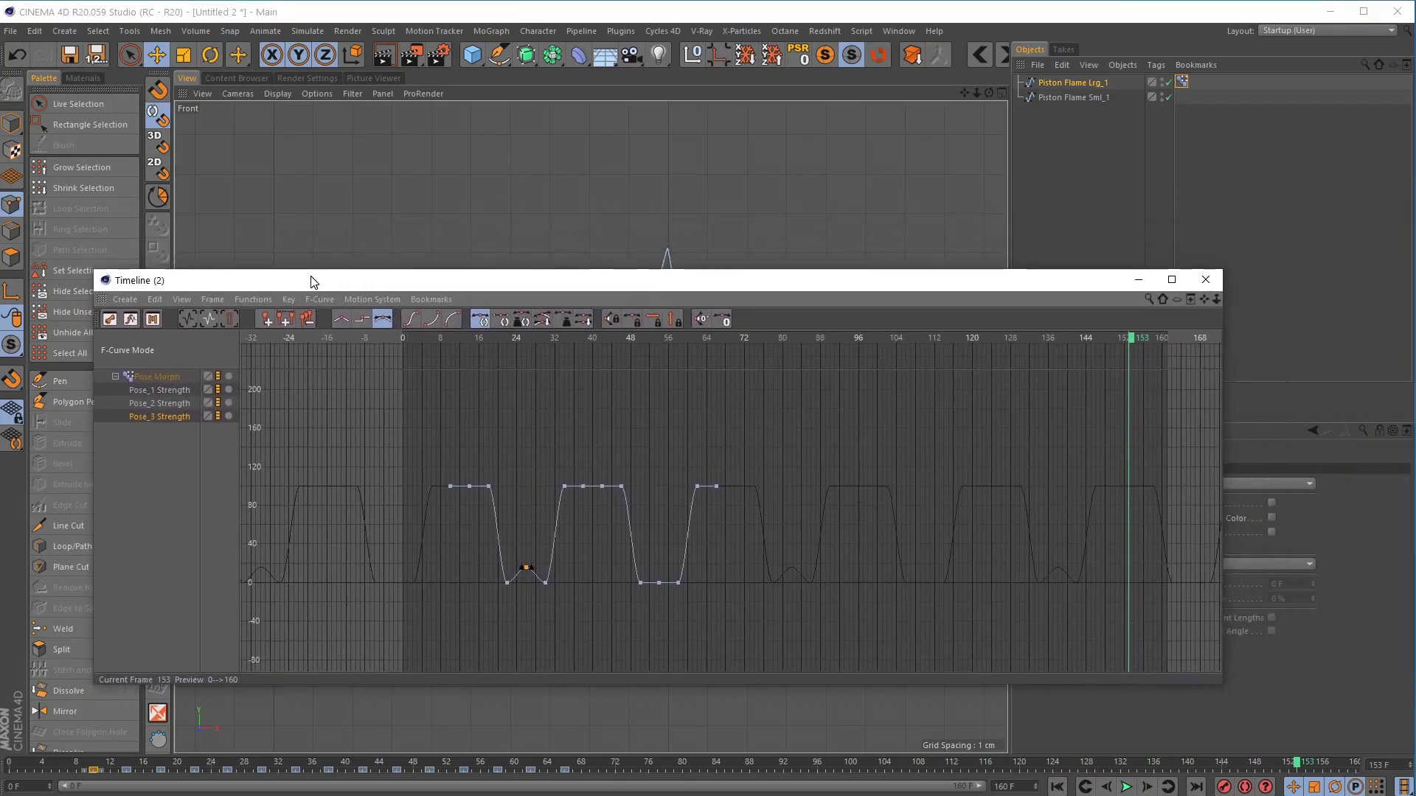
Close the timeline, maximise the Perspective view, and place Piston Flame Lrg_1 inside a new Extrude
left_click(1207, 281)
middle_click(730, 348)
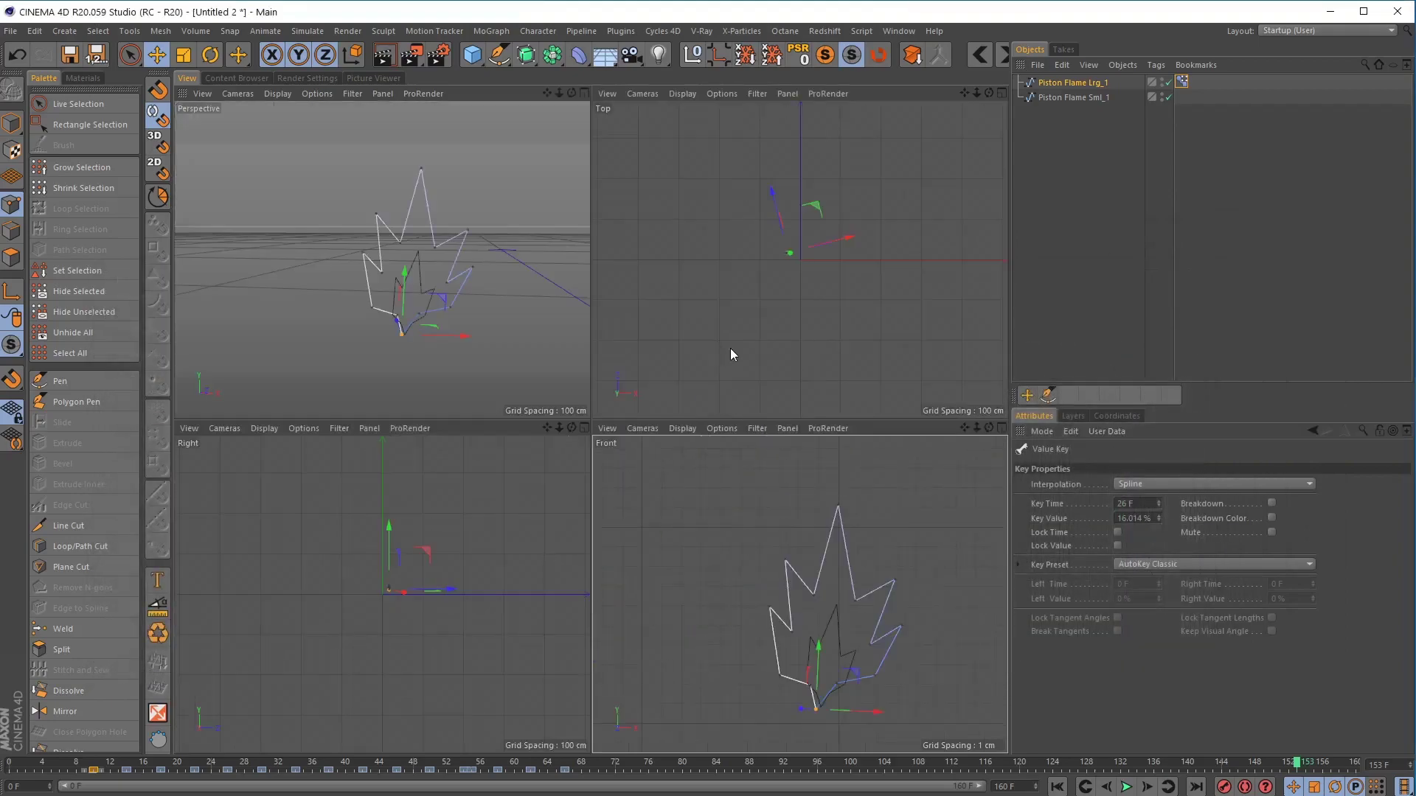
middle_click(402, 284)
left_click_drag(402, 283, 635, 367, "alt")
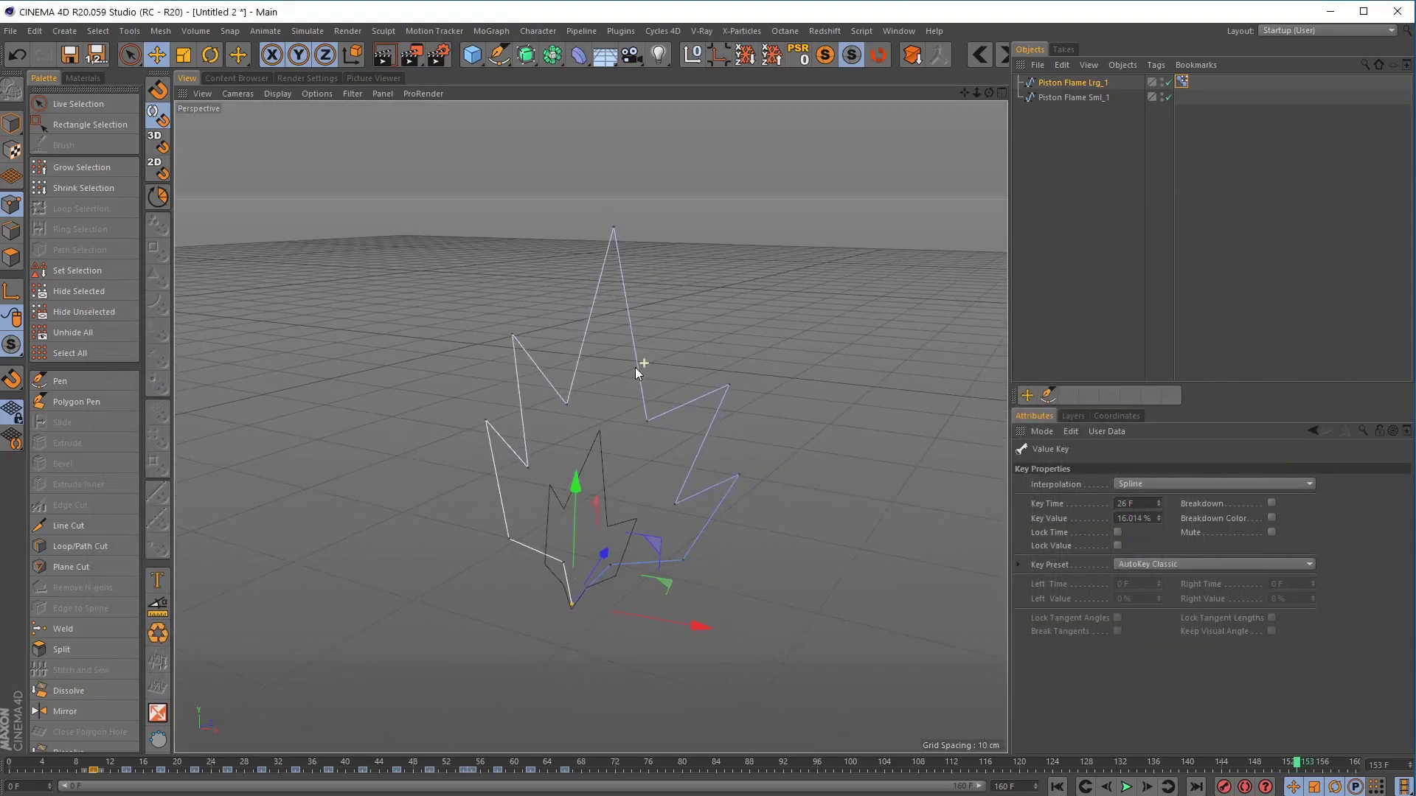
left_click(1107, 145)
left_click_drag(525, 61, 728, 77)
left_click_drag(1058, 97, 1048, 82)
Thin the Extrude Movement Z from 2 cm to 1 cm to 0.5 cm, then select Piston Flame Sml_1
left_click(1213, 497)
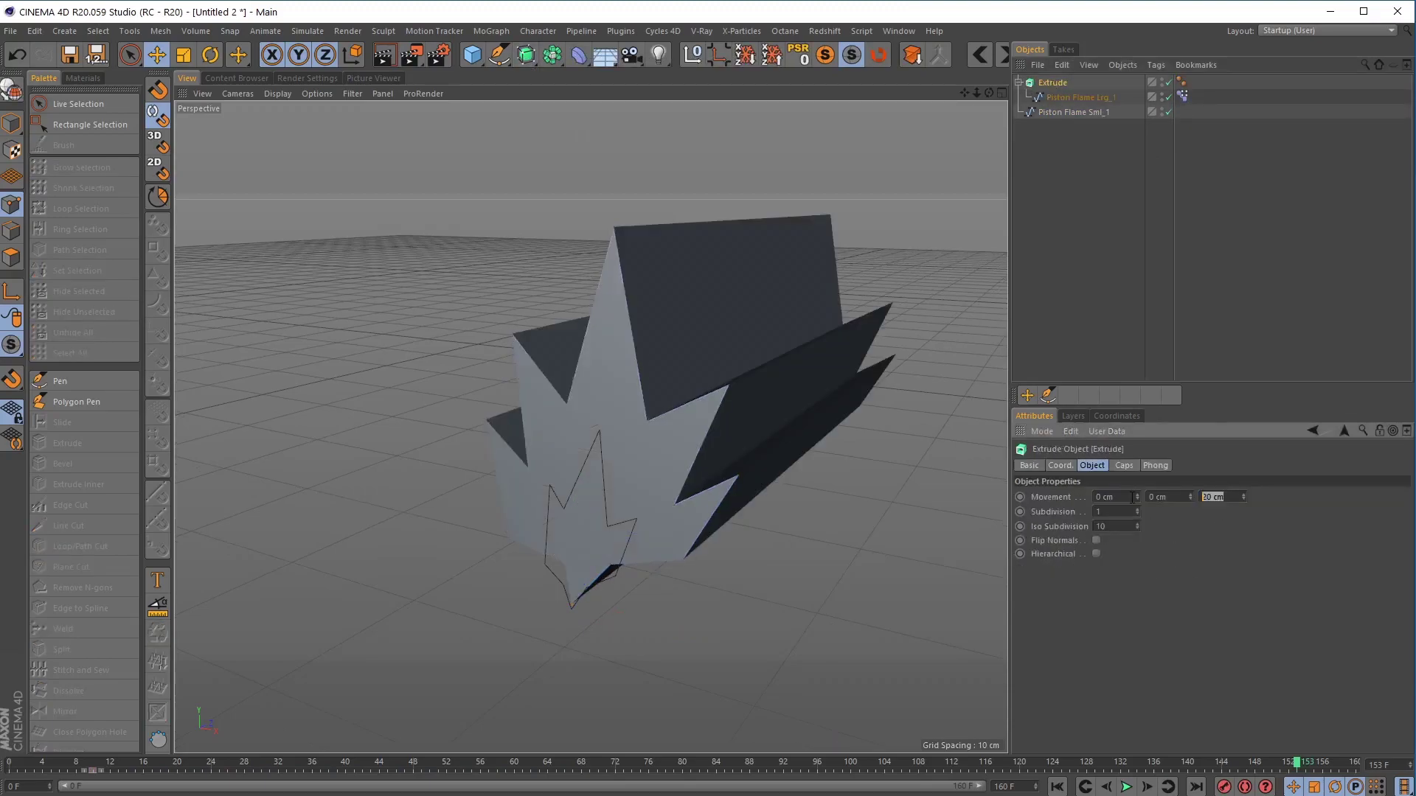
type("2")
key("Return")
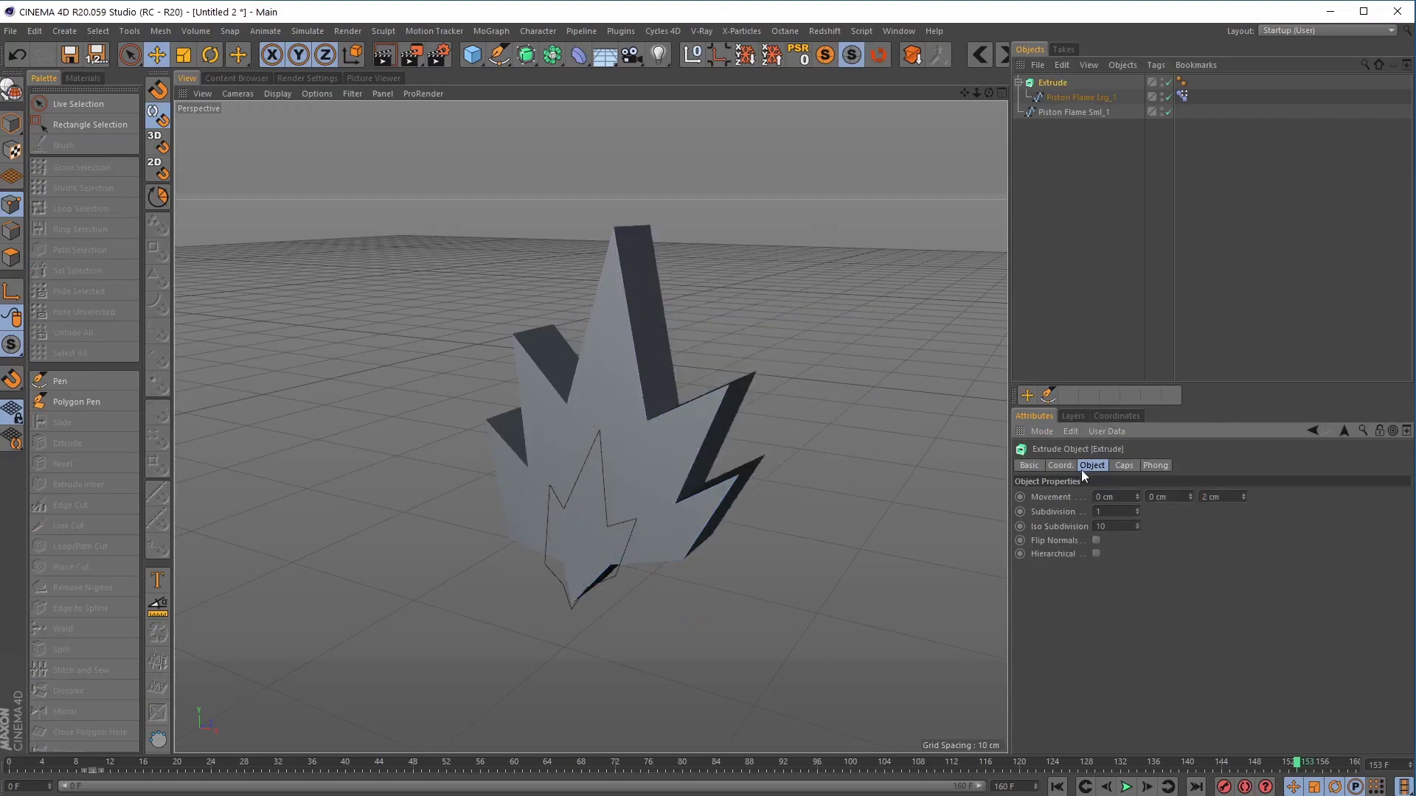
left_click(1243, 500)
left_click_drag(595, 494, 760, 443, "alt")
left_click(1197, 496)
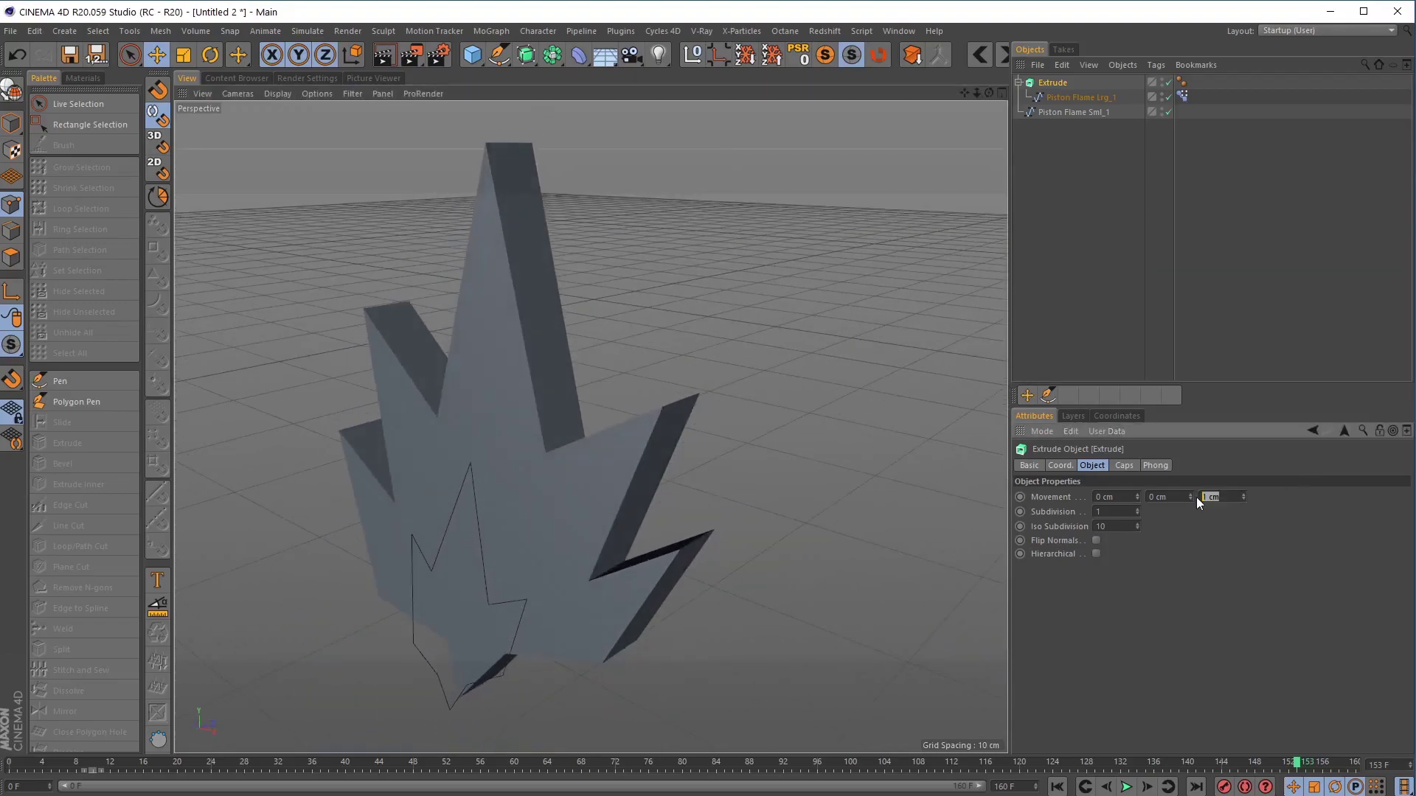
type(".5")
key("Return")
left_click_drag(504, 462, 511, 495, "alt")
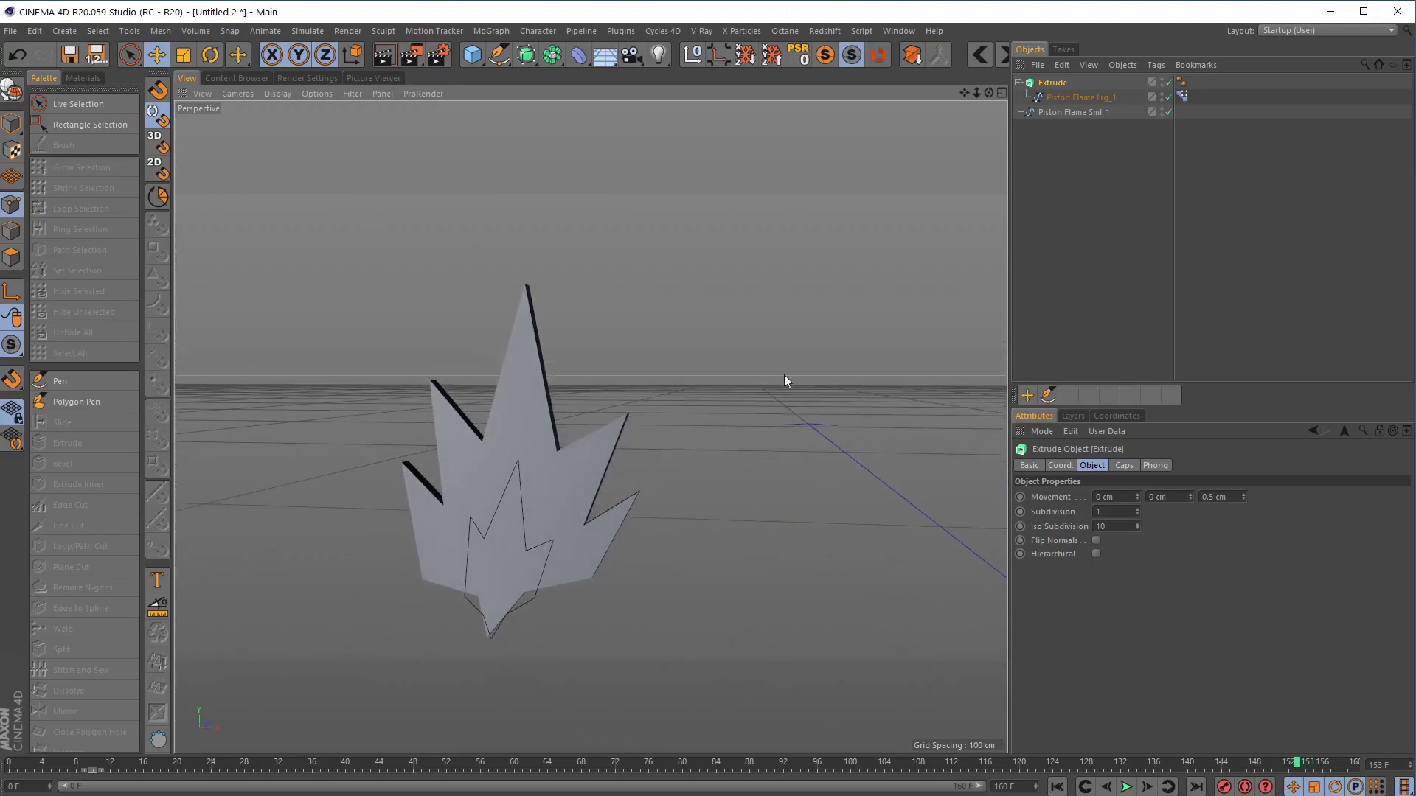
left_click(1073, 112)
Enable Hierarchical on the Extrude so both flames extrude, and change the viewport shading mode
left_click(1052, 82)
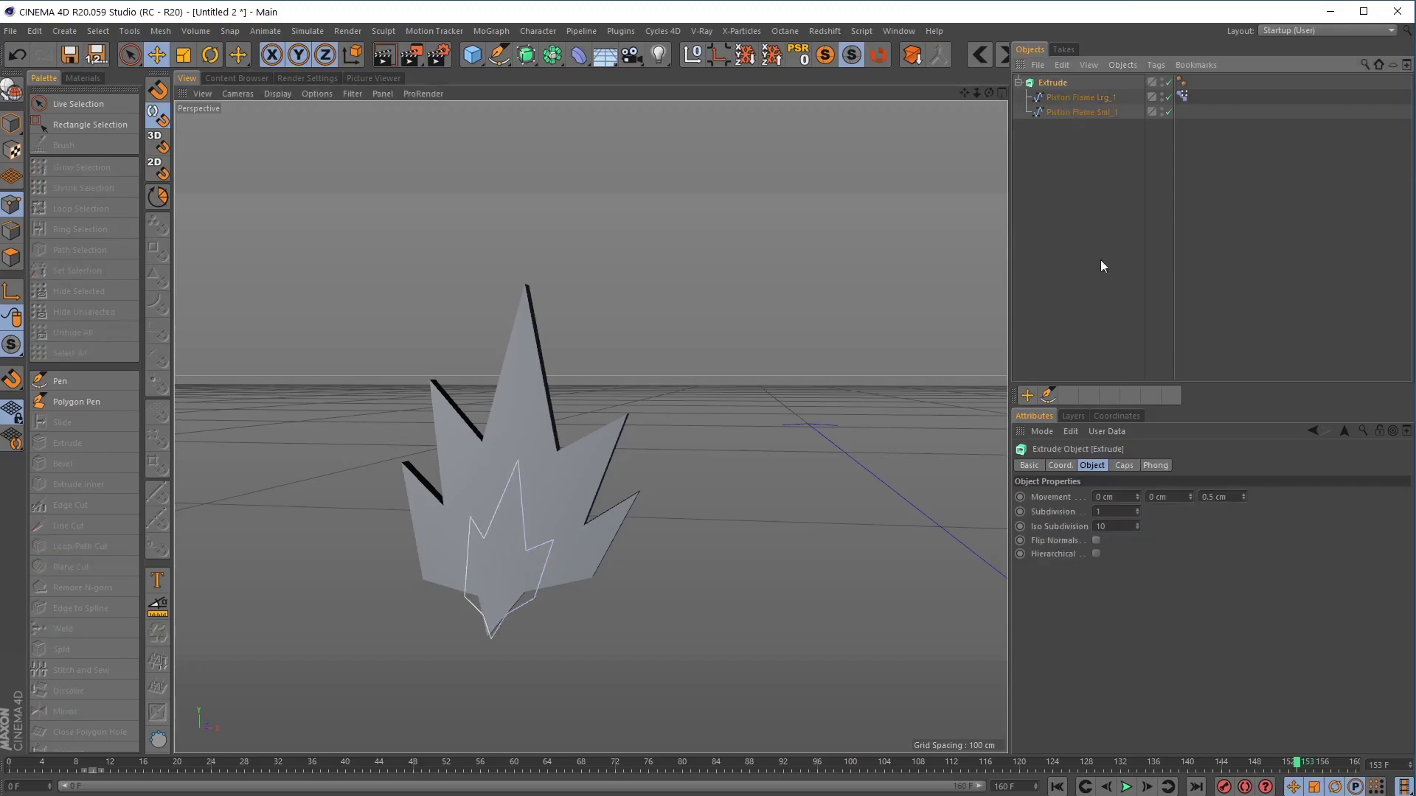
left_click(1095, 553)
left_click_drag(380, 534, 619, 489, "alt")
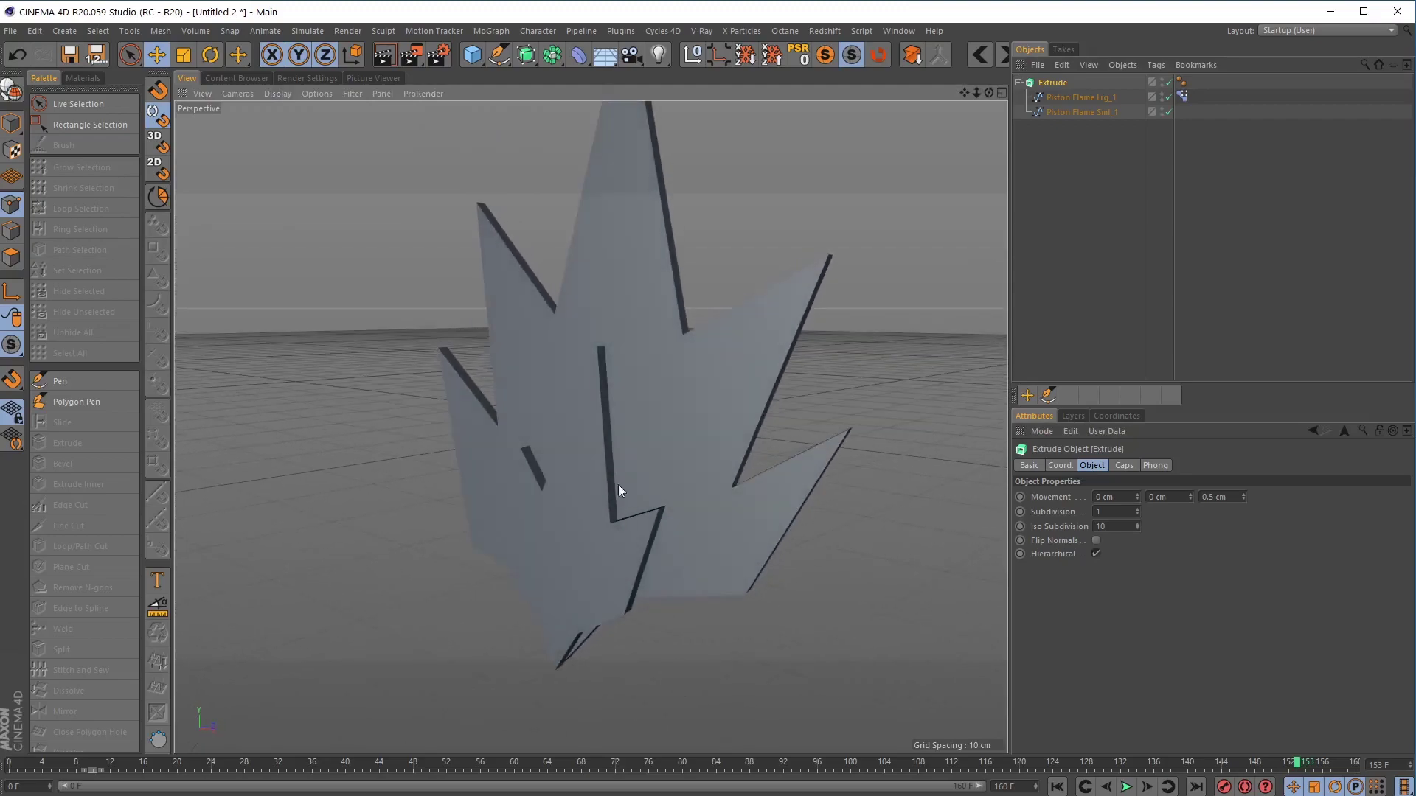
left_click(279, 94)
left_click(291, 130)
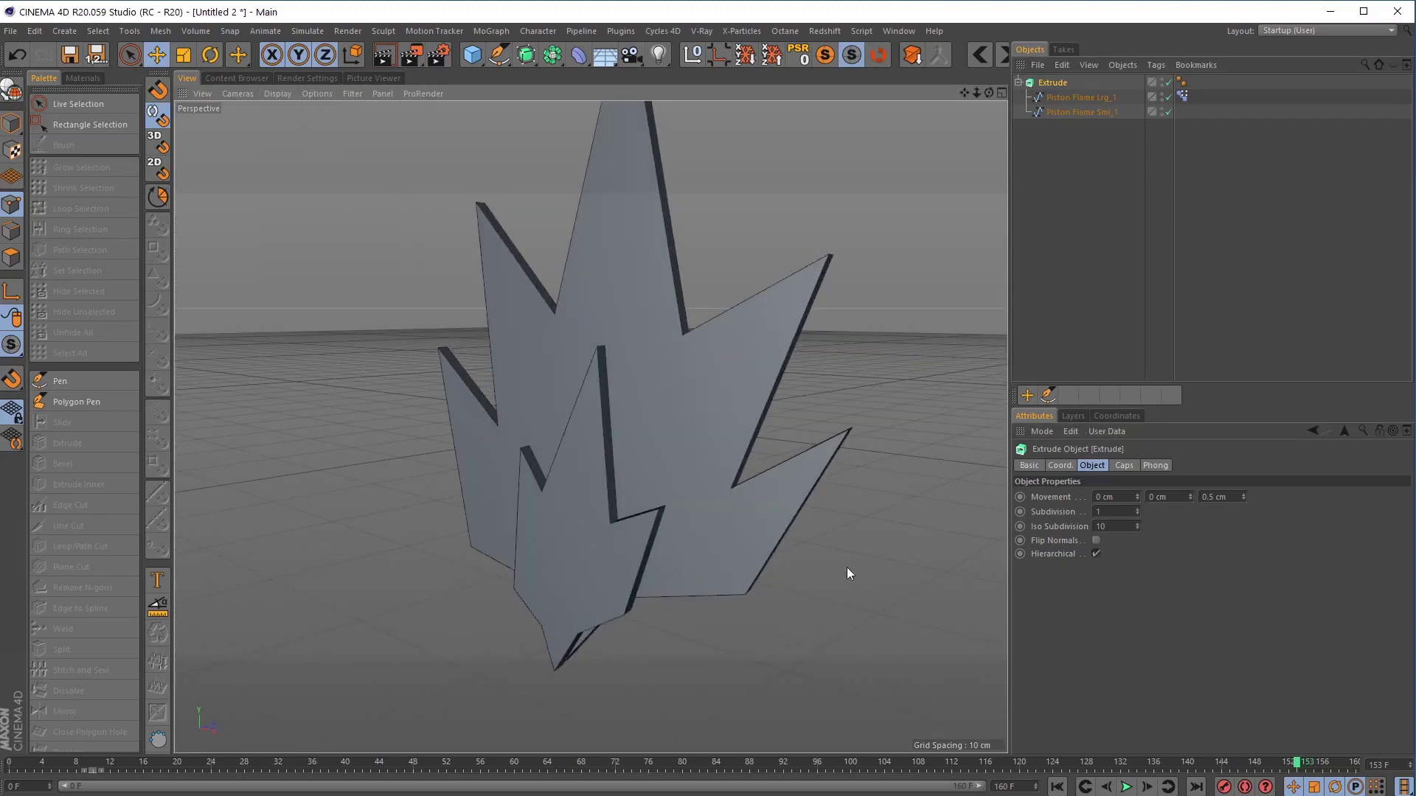
right_click_drag(847, 567, 760, 518, "alt")
left_click_drag(759, 518, 657, 494, "alt")
right_click_drag(657, 494, 681, 511, "alt")
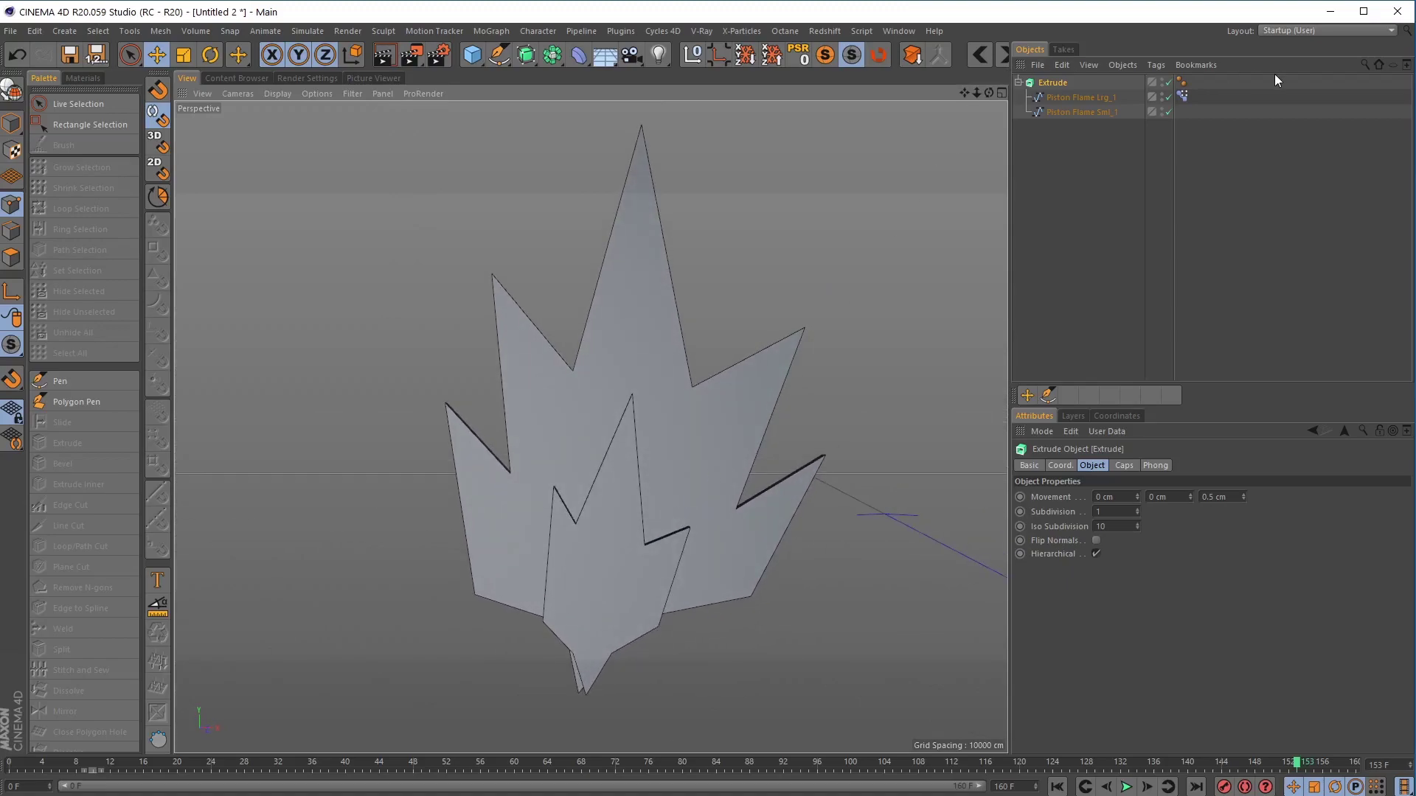
Play the large flame's Pose Morph animation, then switch to the JacksPatch_Shot003_Engine_v3_YT Titles.c4d project
left_click(1183, 97)
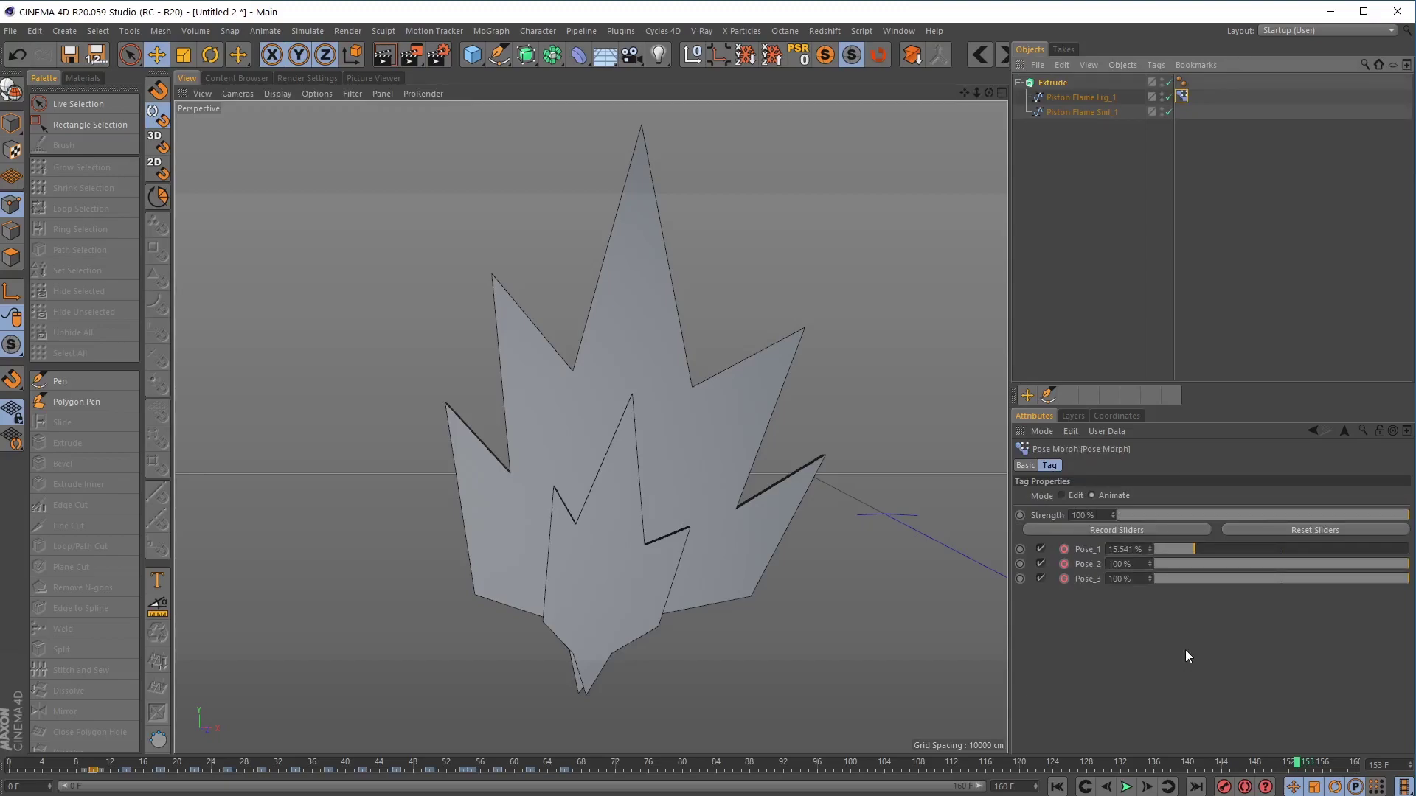
left_click(1126, 787)
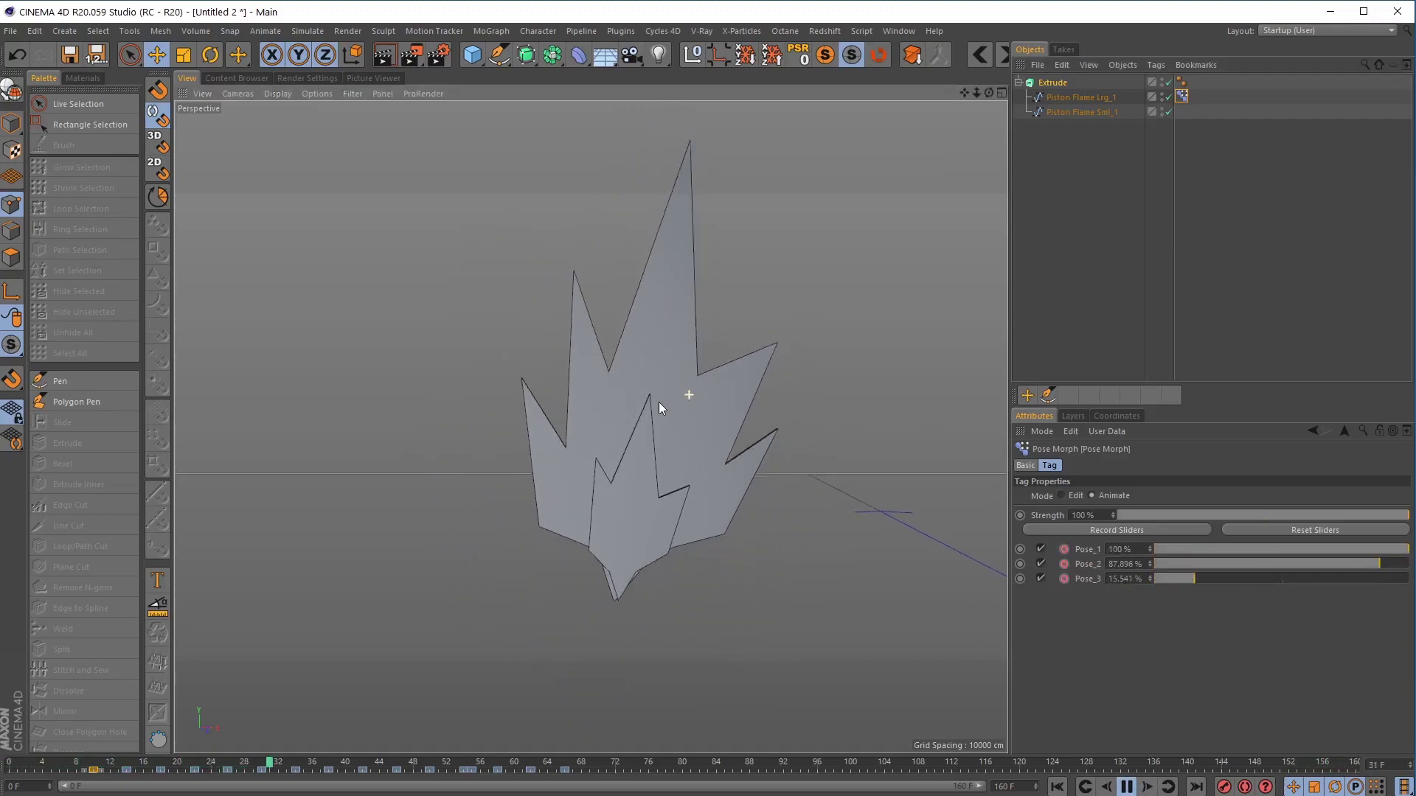
left_click_drag(630, 414, 577, 422, "alt")
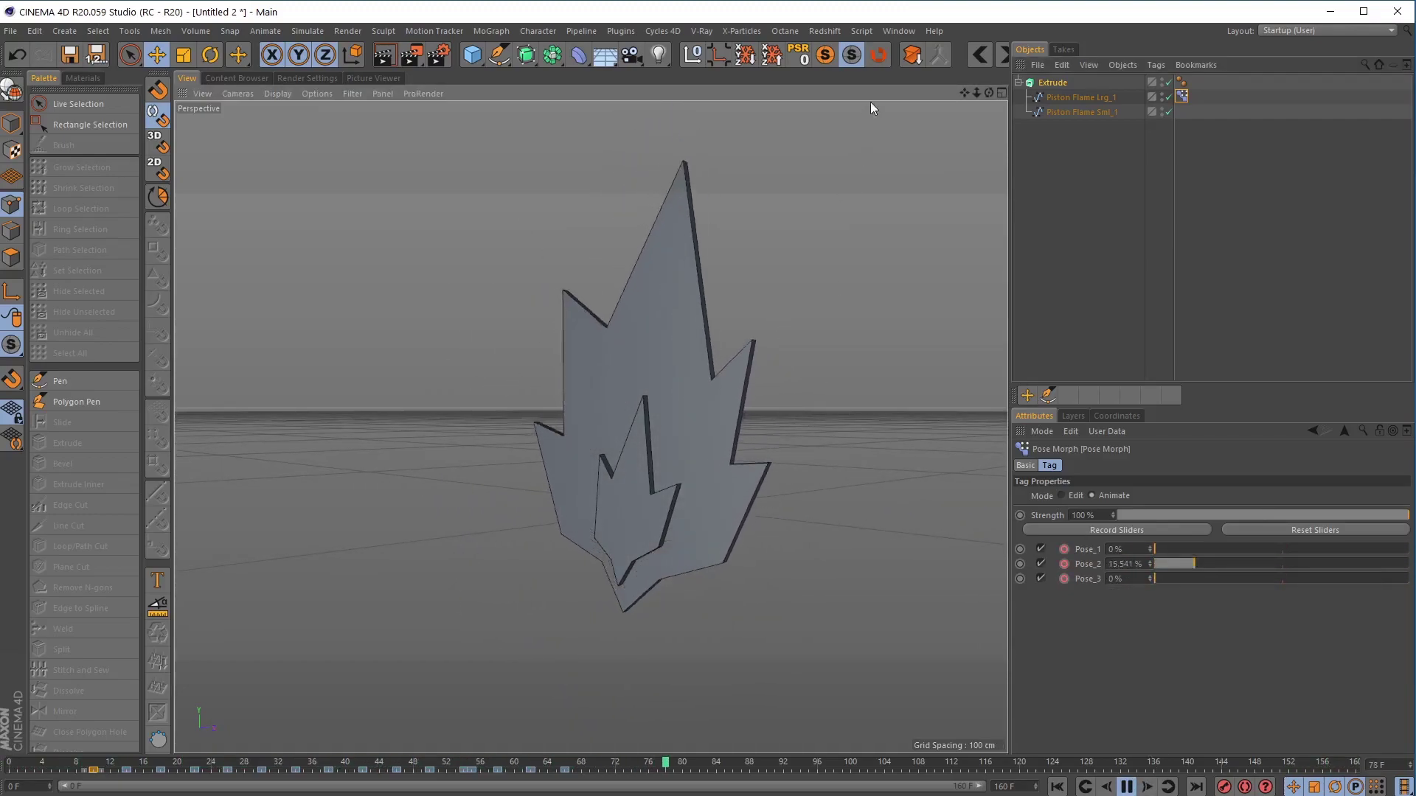
left_click(1003, 54)
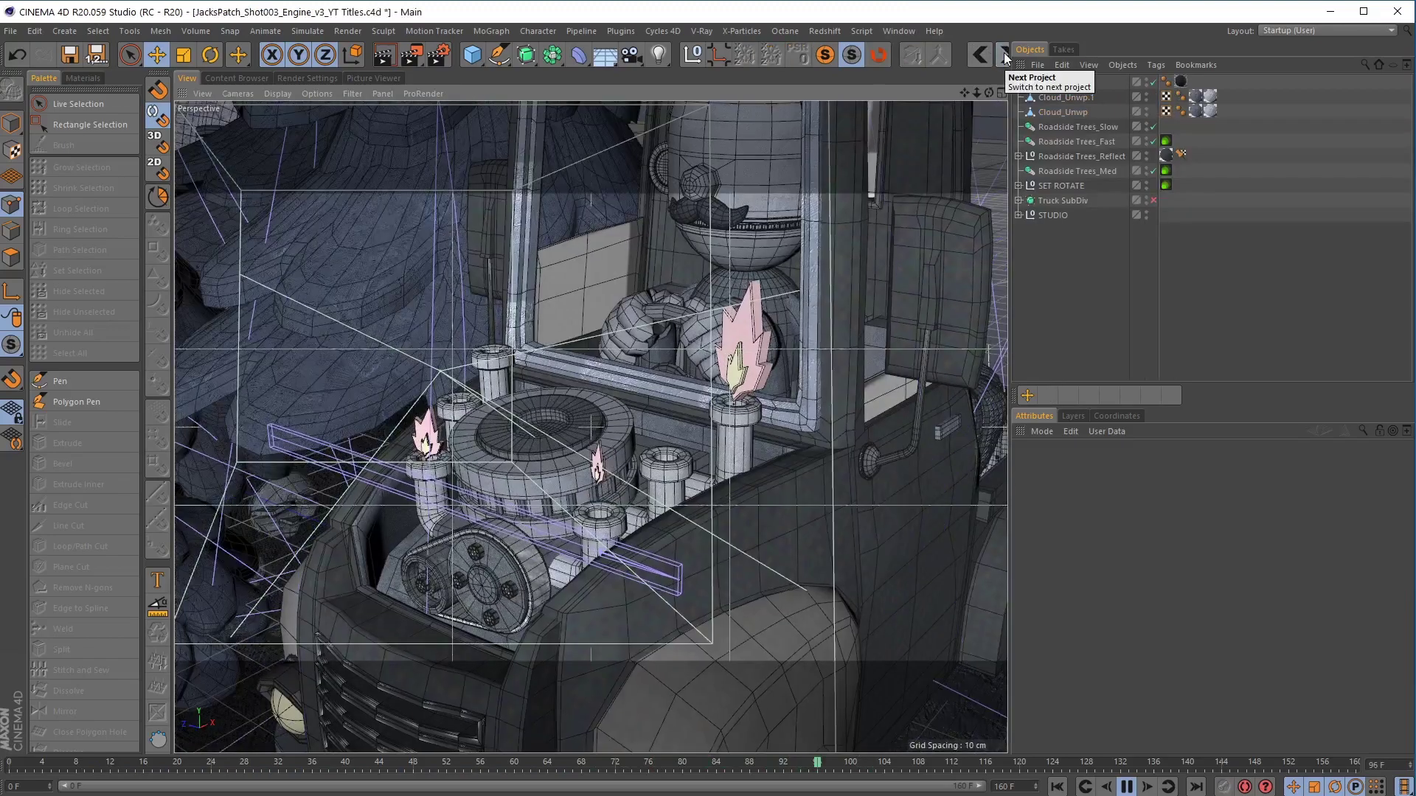